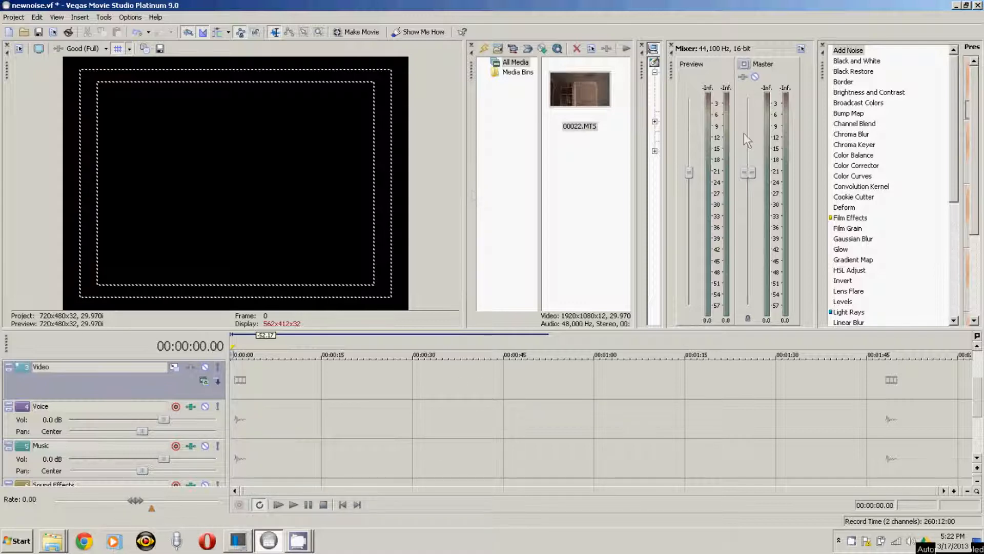
# - Save the project and place the 00022.MTS clip with its audio at the start of the timeline
pyautogui.moveTo(633, 203); pyautogui.dragTo(609, 219)
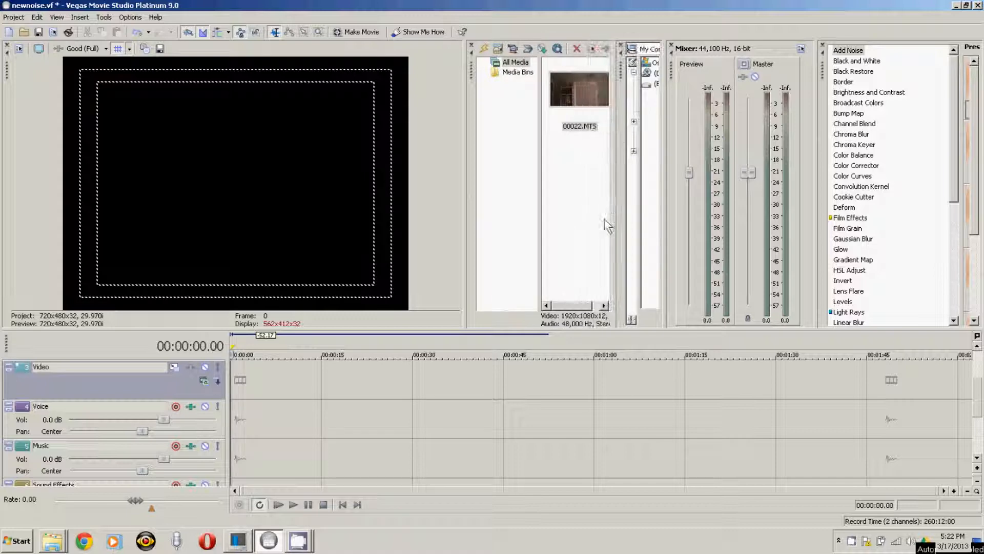
pyautogui.moveTo(59, 548)
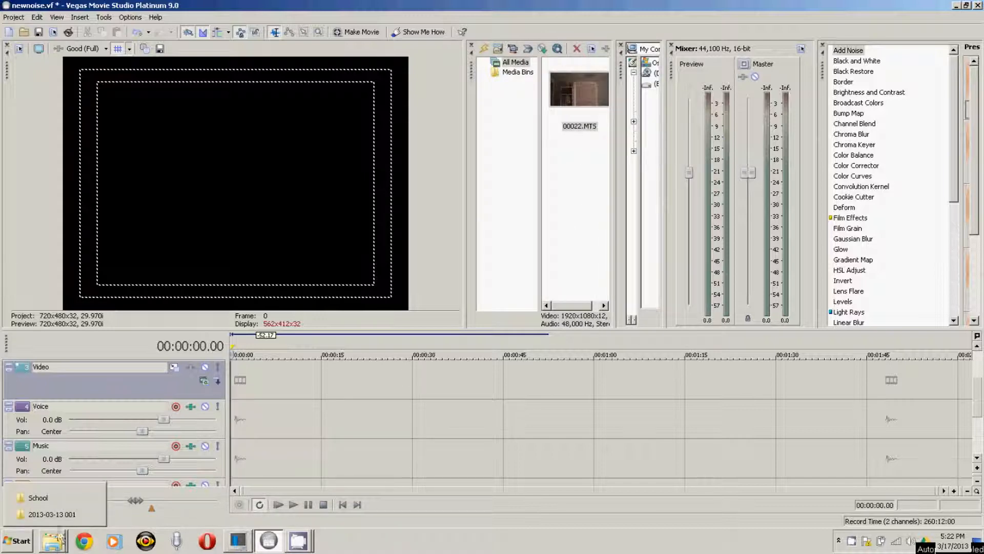
pyautogui.click(54, 515)
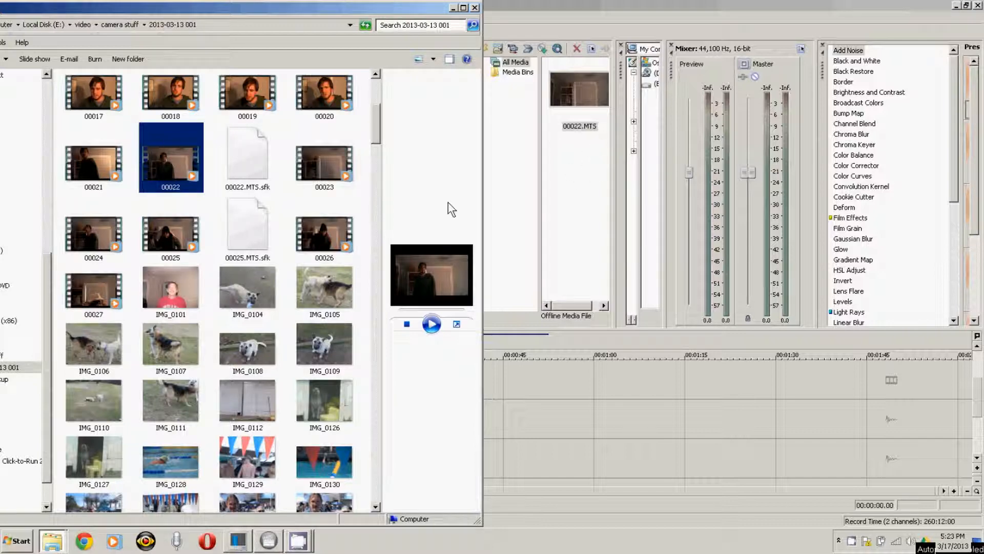
pyautogui.click(452, 8)
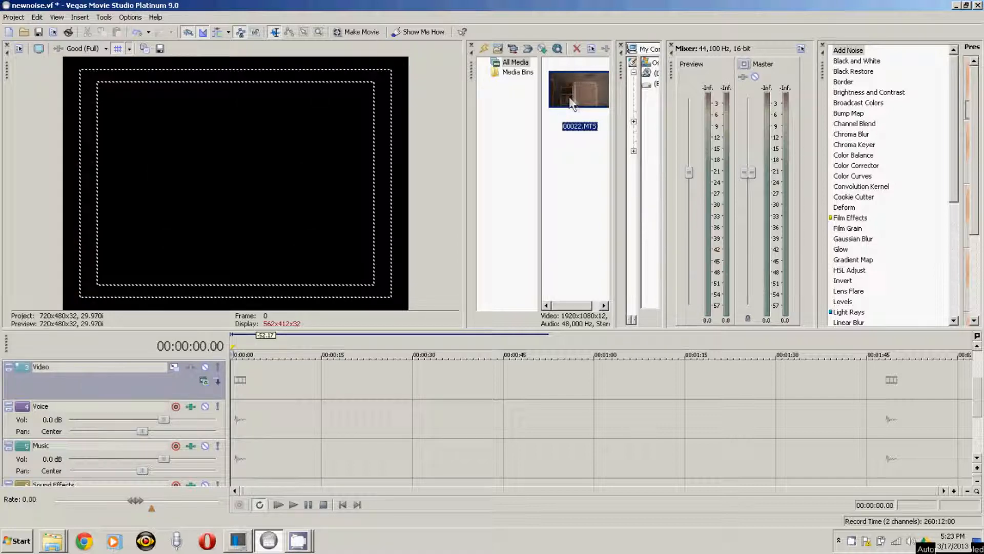
pyautogui.click(40, 34)
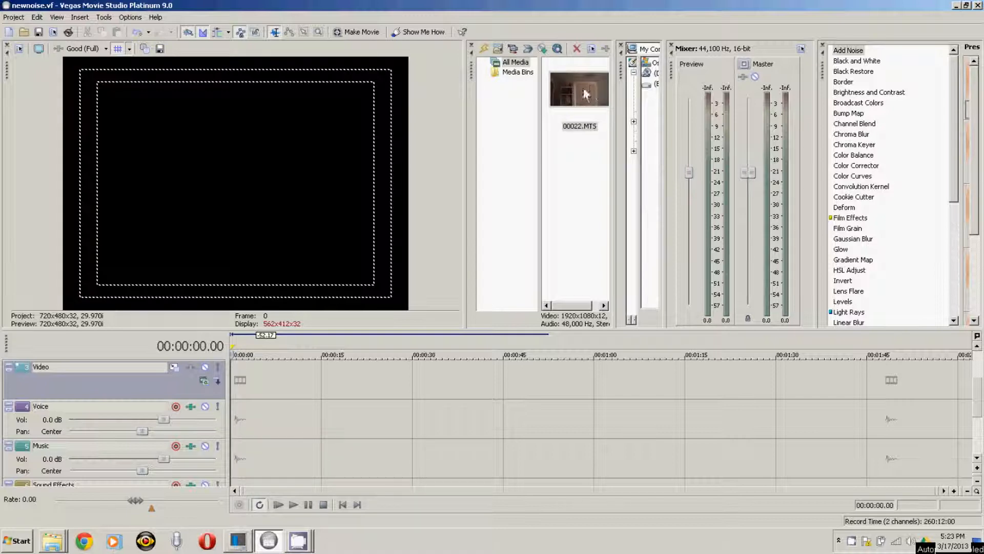
pyautogui.moveTo(583, 88); pyautogui.dragTo(239, 448)
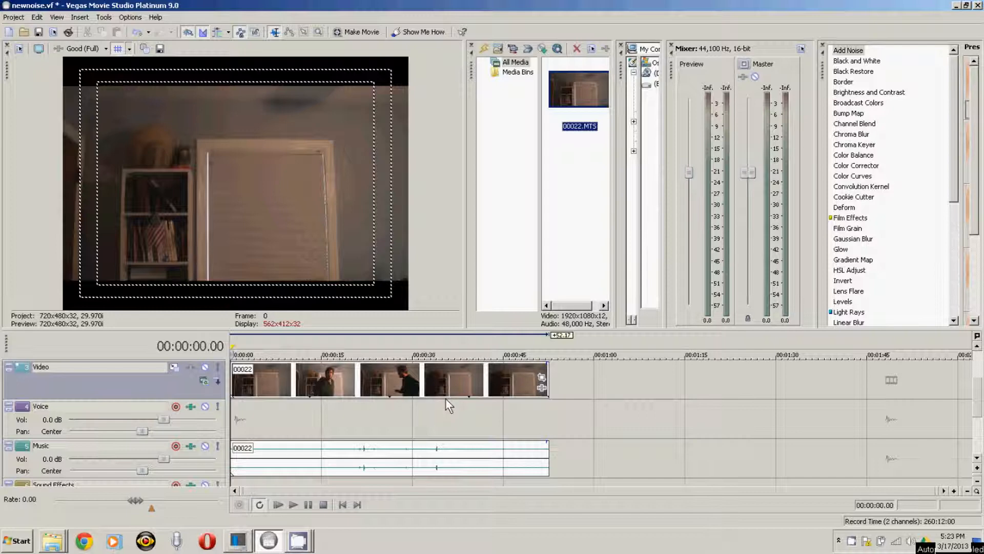
pyautogui.click(307, 538)
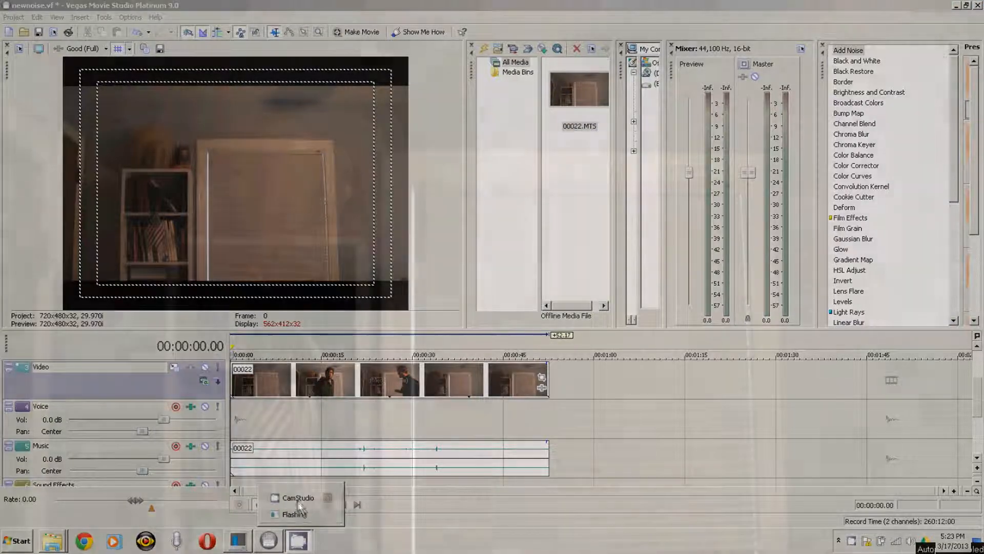
pyautogui.click(297, 497)
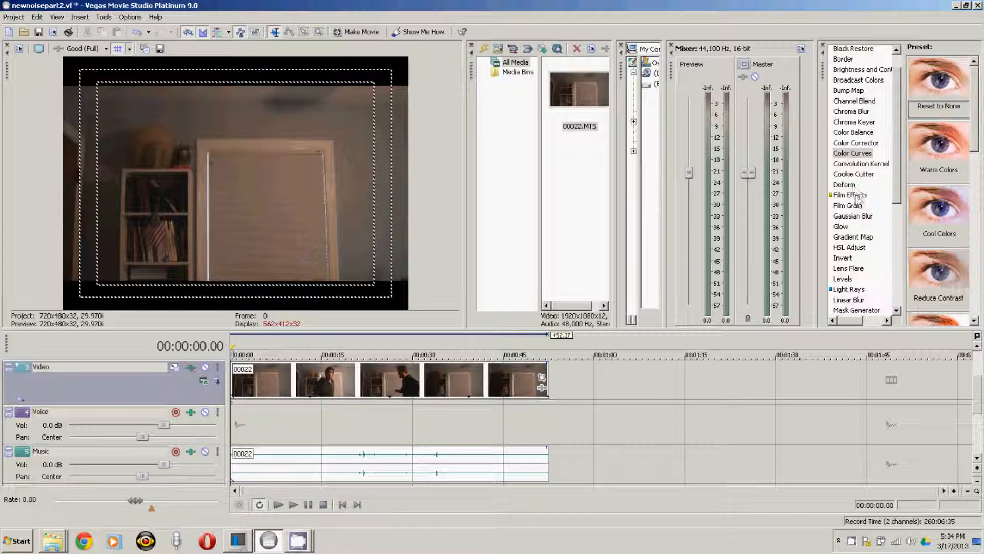
# - Add the Glow effect with the Reset to None preset to the Video track
pyautogui.click(856, 205)
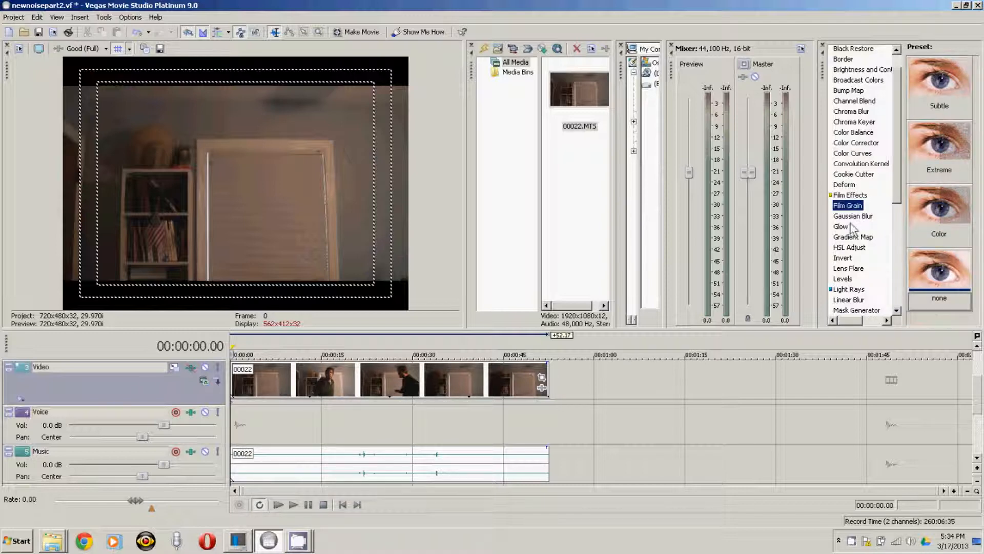
pyautogui.click(841, 226)
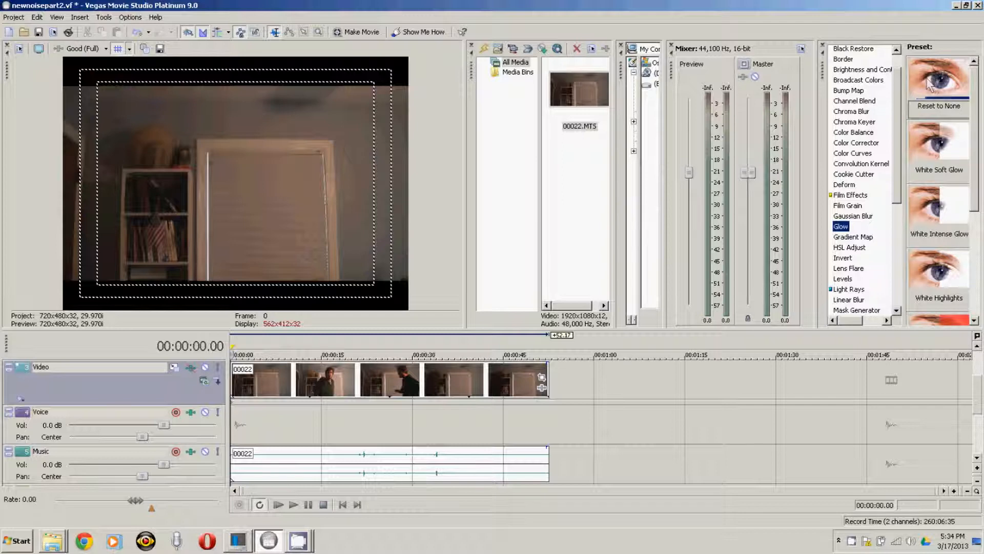
pyautogui.moveTo(939, 79); pyautogui.dragTo(460, 357)
pyautogui.moveTo(388, 383); pyautogui.dragTo(194, 357)
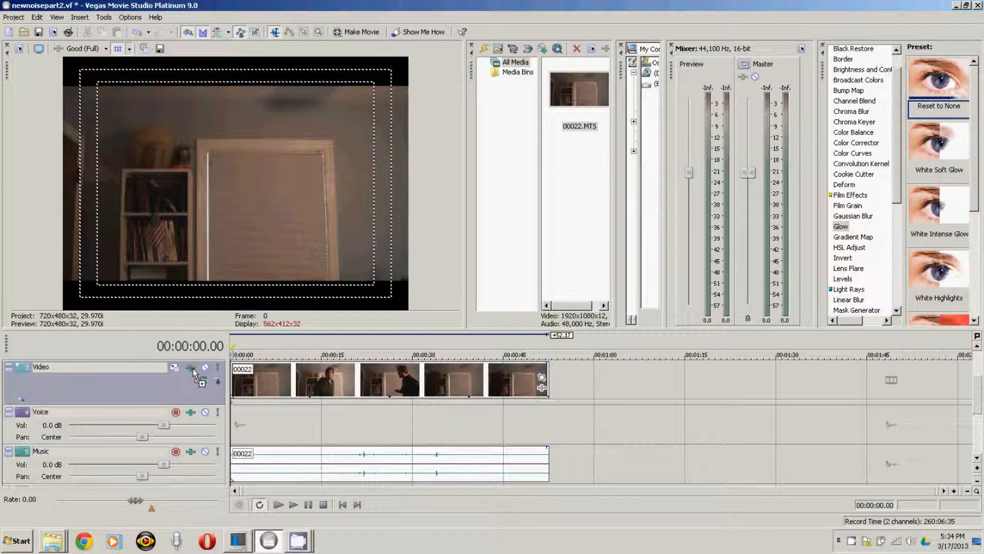
pyautogui.moveTo(195, 372)
pyautogui.mouseDown()
pyautogui.moveTo(179, 395)
pyautogui.moveTo(191, 371)
pyautogui.mouseUp()
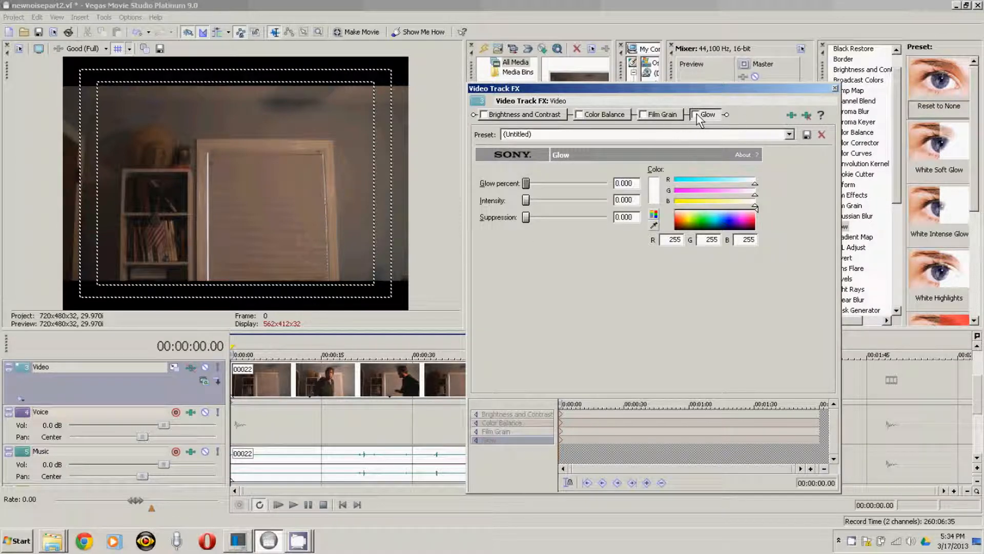
# - Enable Brightness and Contrast on the Video track with brightness -0.10, contrast 0.06 and contrast center 0.56
pyautogui.click(503, 114)
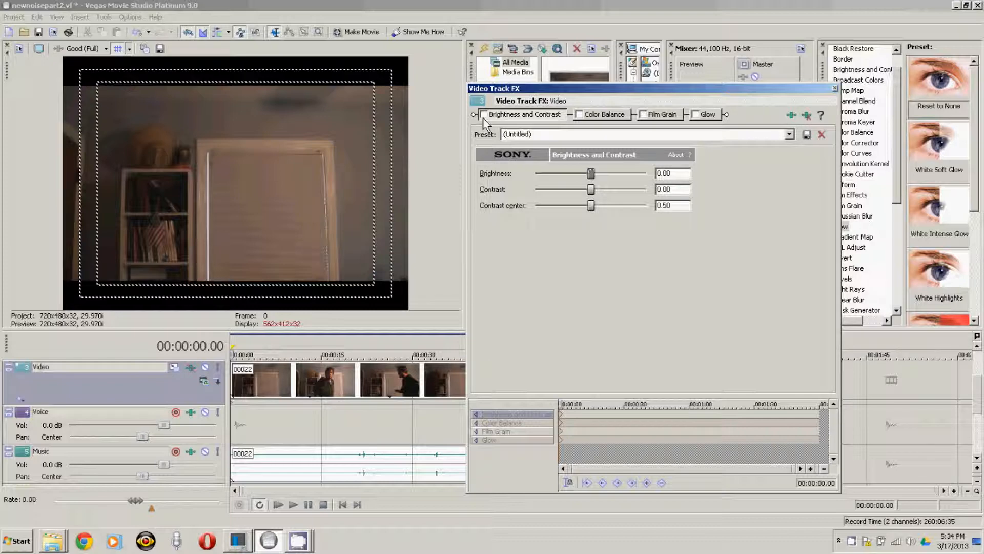
pyautogui.click(482, 117)
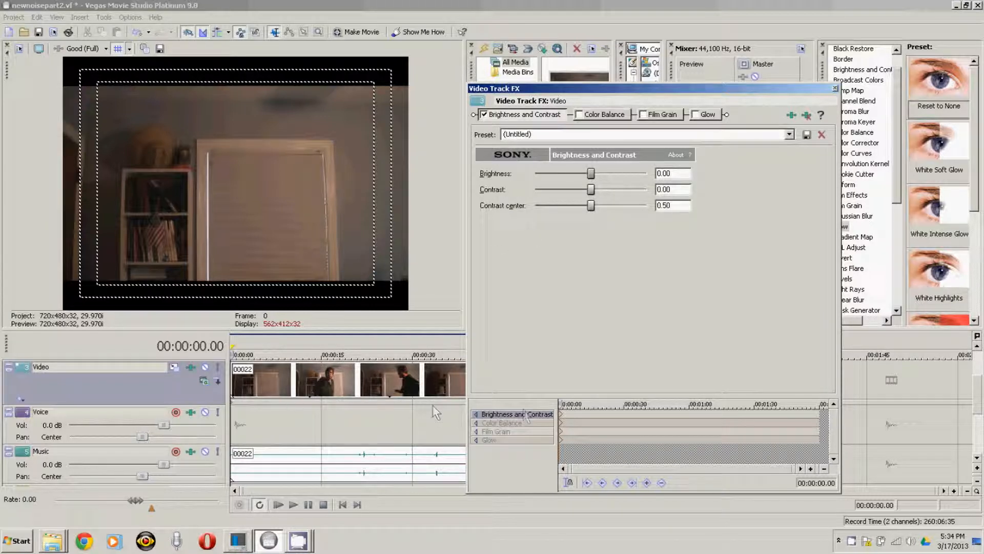
pyautogui.moveTo(593, 174); pyautogui.dragTo(598, 175)
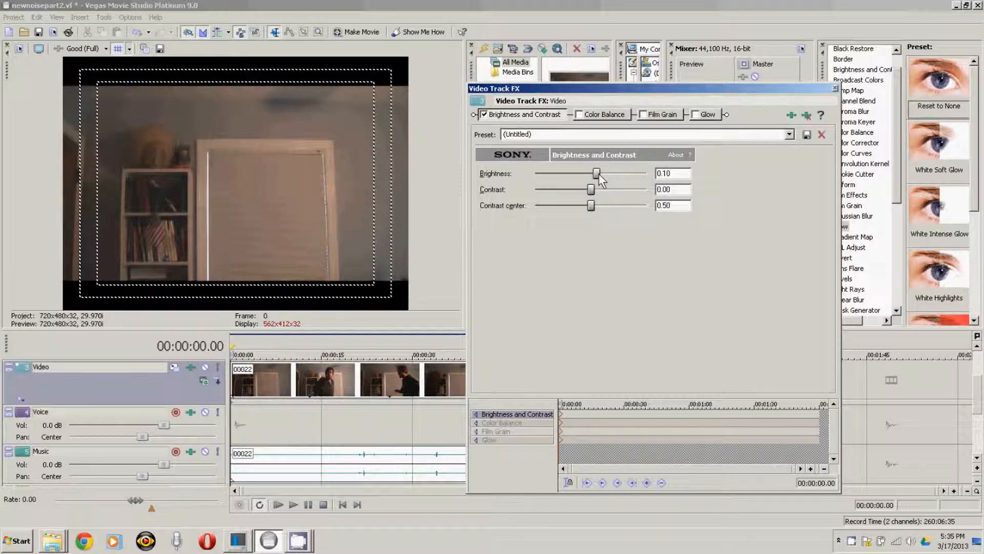
pyautogui.moveTo(598, 175); pyautogui.dragTo(602, 209)
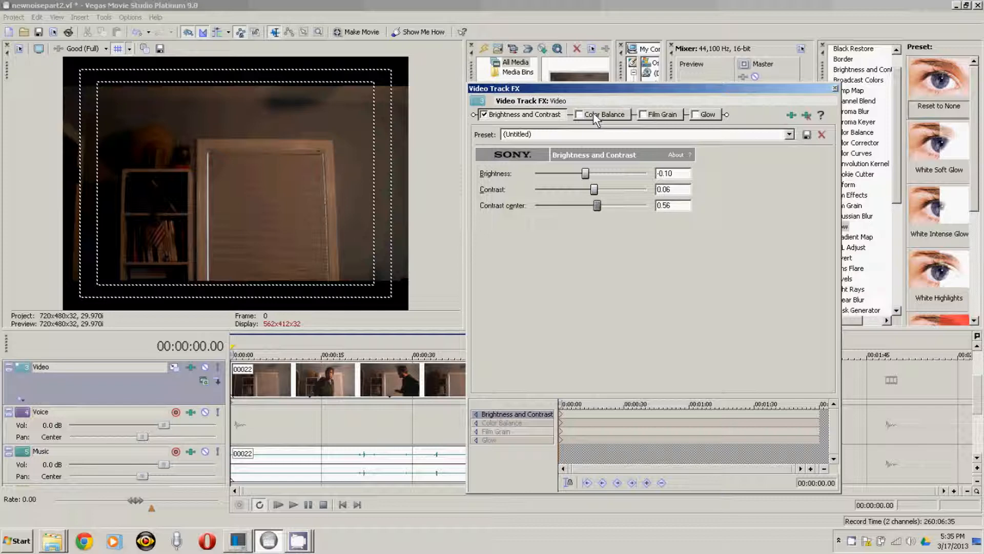
# - Enable Color Balance for the midtones with red 0.0170 and green -0.0060, and adjust blue slightly
pyautogui.click(594, 115)
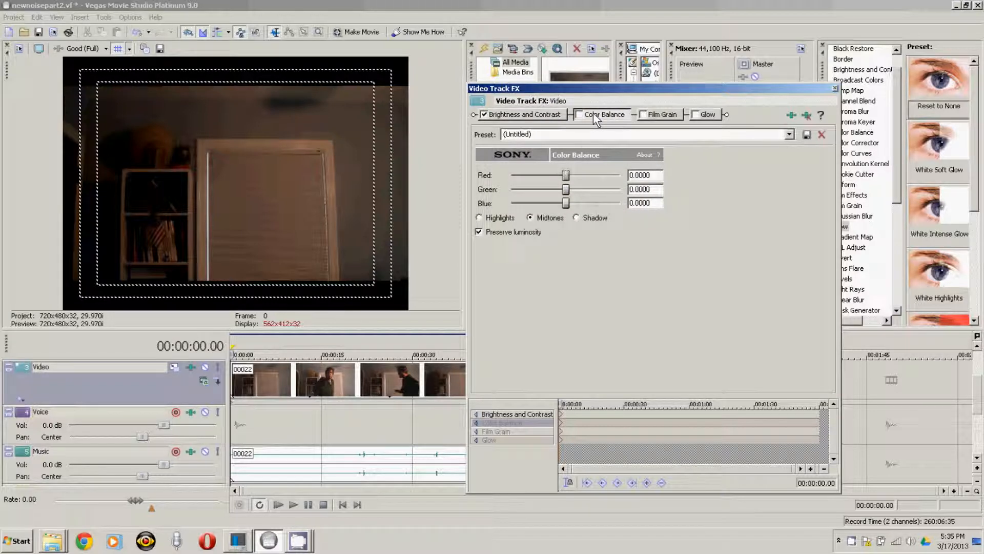
pyautogui.click(579, 114)
pyautogui.moveTo(568, 175)
pyautogui.mouseDown()
pyautogui.moveTo(576, 176)
pyautogui.moveTo(567, 176)
pyautogui.mouseUp()
pyautogui.moveTo(564, 188); pyautogui.dragTo(567, 198)
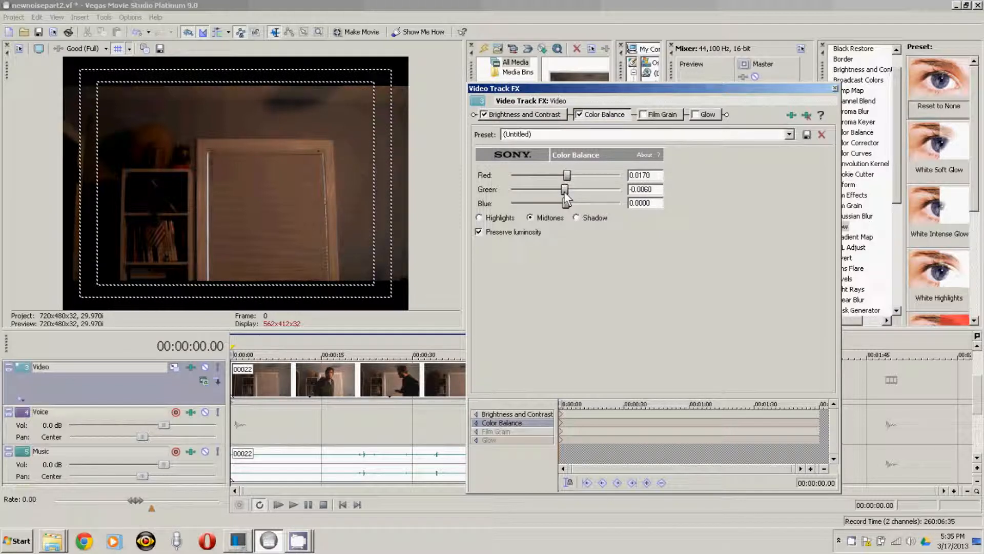
pyautogui.moveTo(566, 204); pyautogui.dragTo(567, 212)
# - Enable Film Grain on the Video track with amount 0.2380, granularity 0.1520 and chromaticity 0.1060
pyautogui.click(660, 115)
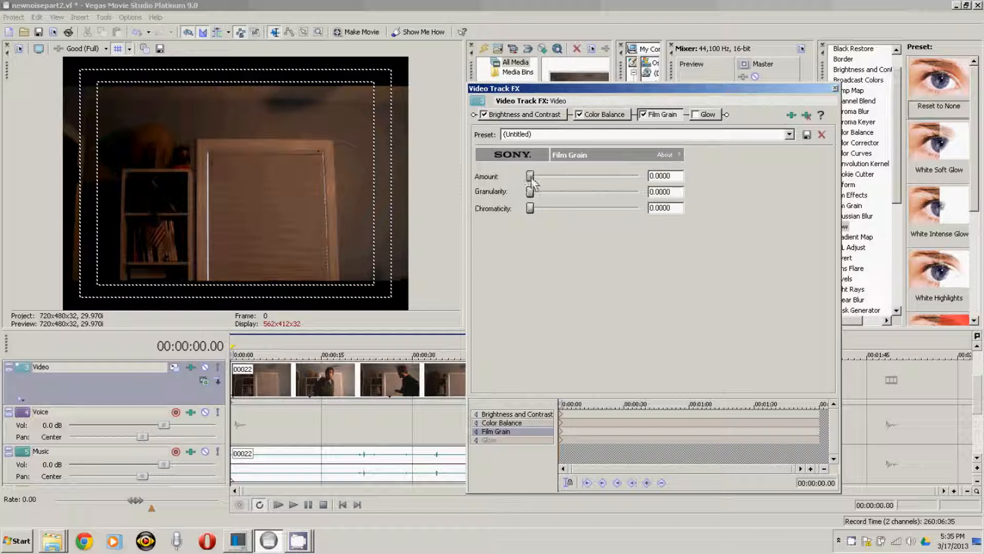
pyautogui.moveTo(531, 176); pyautogui.dragTo(535, 209)
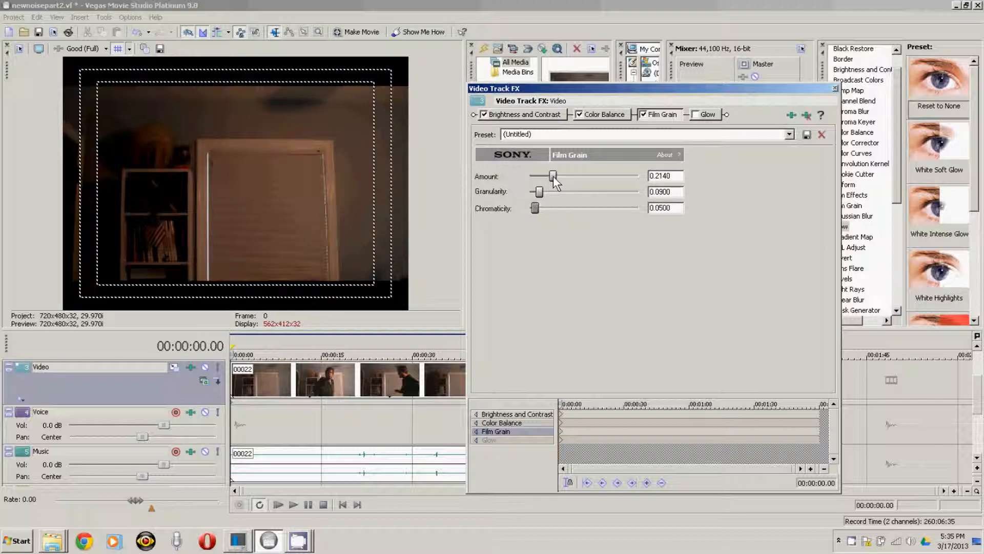
pyautogui.moveTo(553, 177); pyautogui.dragTo(560, 178)
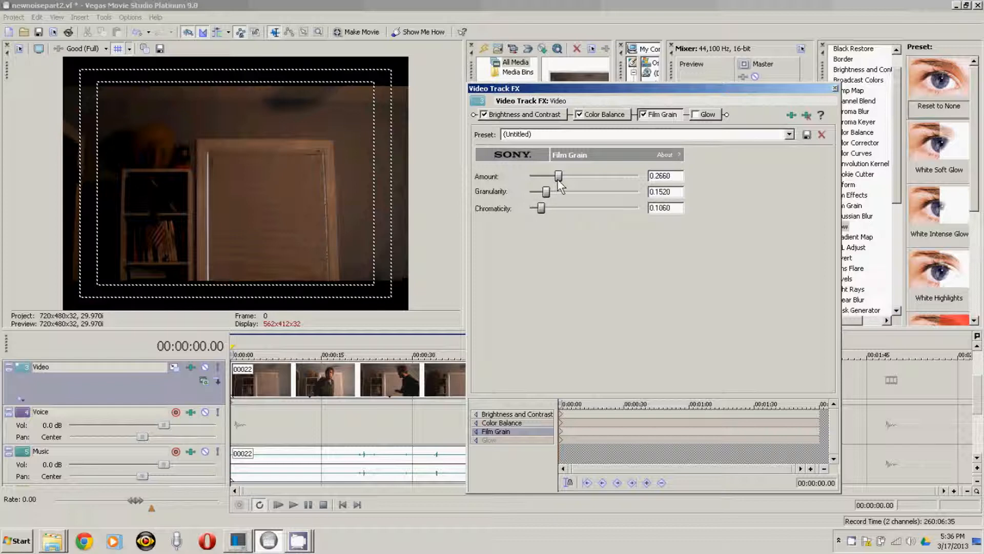
pyautogui.moveTo(559, 180)
pyautogui.mouseDown()
pyautogui.moveTo(574, 179)
pyautogui.moveTo(545, 179)
pyautogui.moveTo(555, 177)
pyautogui.mouseUp()
# - Enable the Glow effect and set its glow percent to 0.250, intensity to 0.606 and suppression to 0.114
pyautogui.click(706, 115)
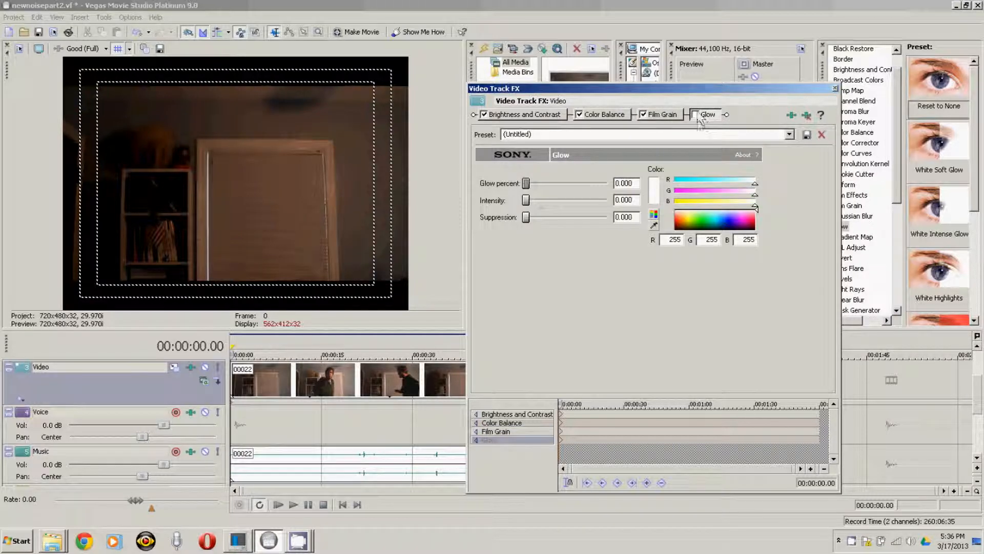
pyautogui.moveTo(526, 183)
pyautogui.mouseDown()
pyautogui.moveTo(543, 185)
pyautogui.moveTo(531, 217)
pyautogui.moveTo(532, 200)
pyautogui.mouseUp()
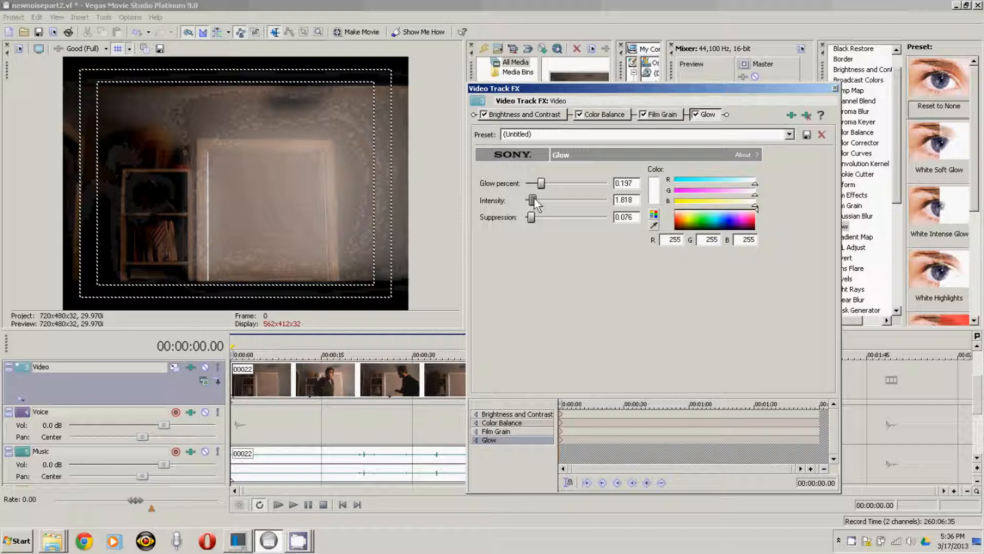
pyautogui.moveTo(531, 200); pyautogui.dragTo(525, 200)
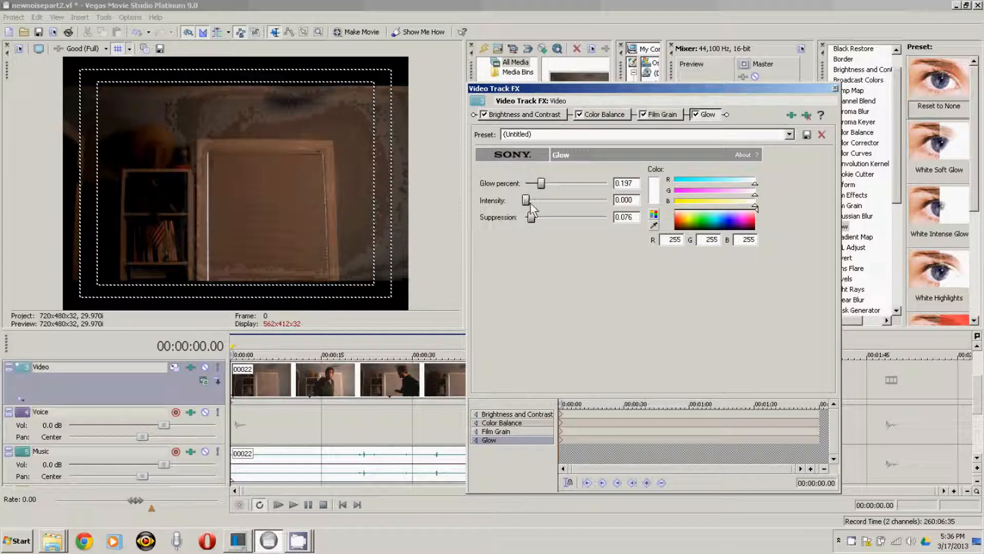
pyautogui.moveTo(531, 218); pyautogui.dragTo(567, 219)
pyautogui.moveTo(541, 184); pyautogui.dragTo(580, 186)
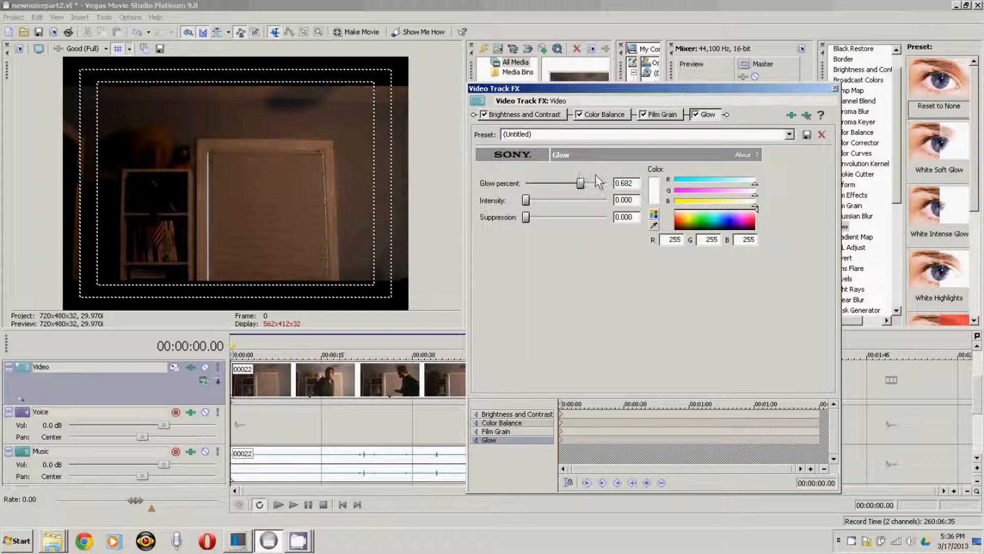
pyautogui.moveTo(530, 201)
pyautogui.mouseDown()
pyautogui.moveTo(580, 184)
pyautogui.moveTo(546, 183)
pyautogui.moveTo(535, 218)
pyautogui.moveTo(527, 200)
pyautogui.mouseUp()
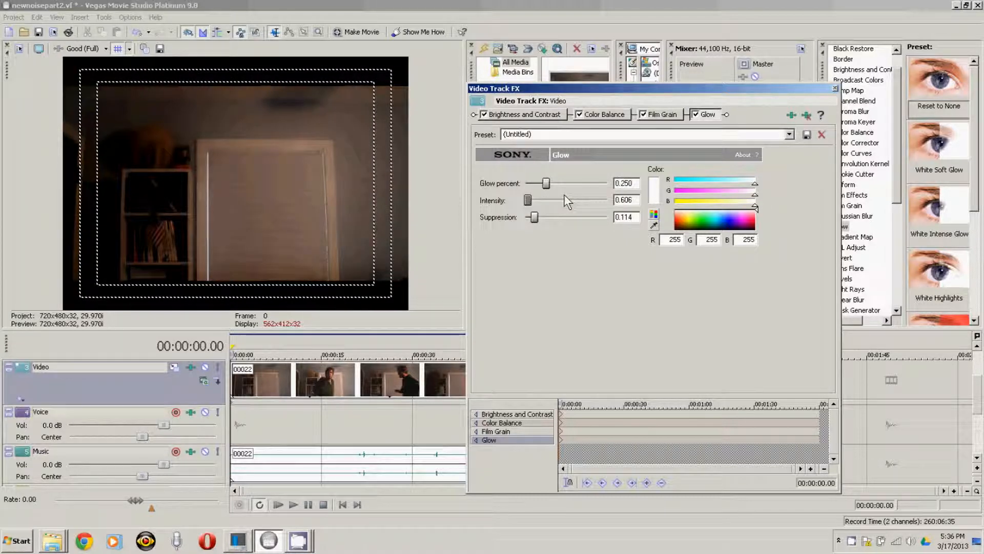
# - Compare the picture with Glow on and off, then remove Glow from the Video track's effect chain
pyautogui.click(695, 115)
pyautogui.click(695, 114)
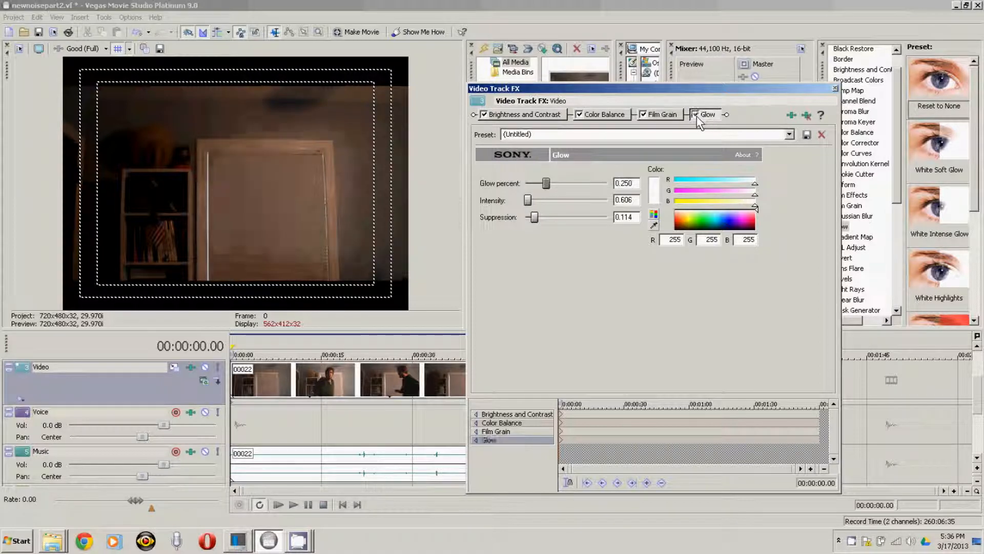
pyautogui.click(696, 115)
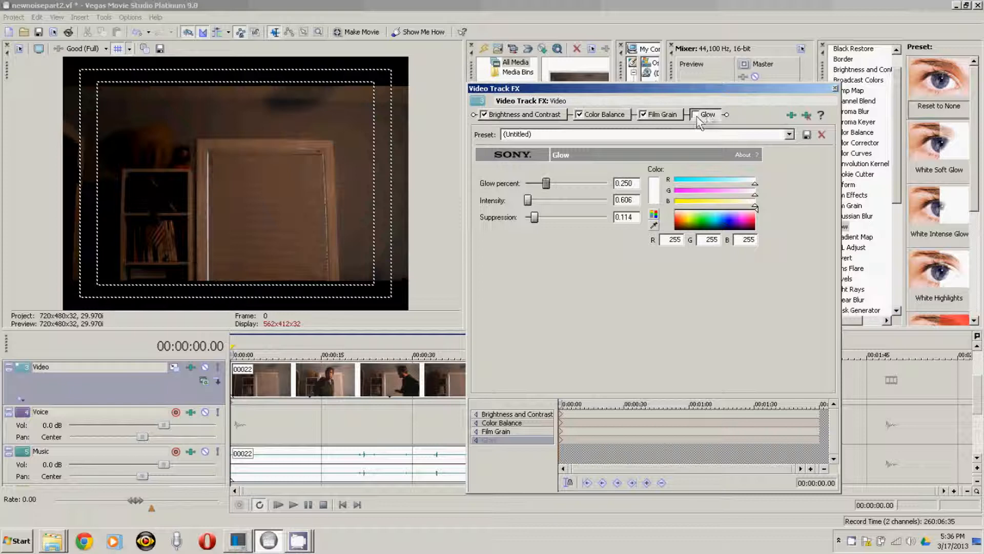
pyautogui.click(806, 115)
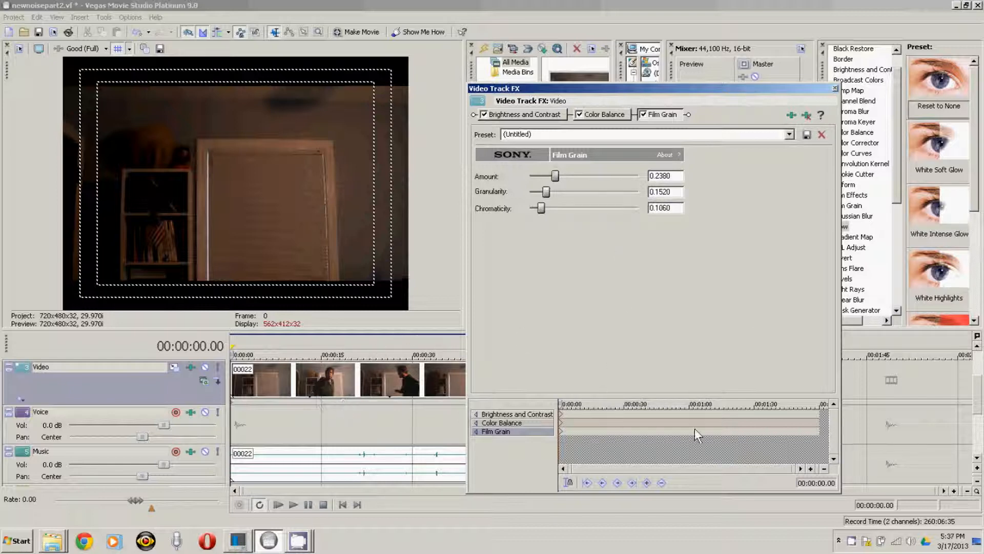
# - Keyframe the Video track's brightness to 0.01 at 00:00:38.23 in the Brightness and Contrast effect
pyautogui.moveTo(609, 427); pyautogui.dragTo(642, 430)
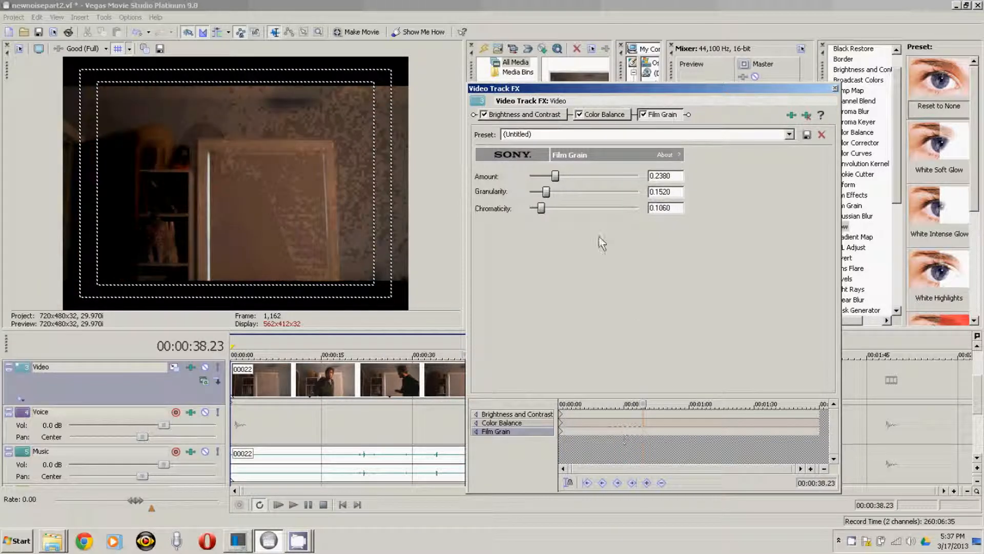
pyautogui.click(531, 117)
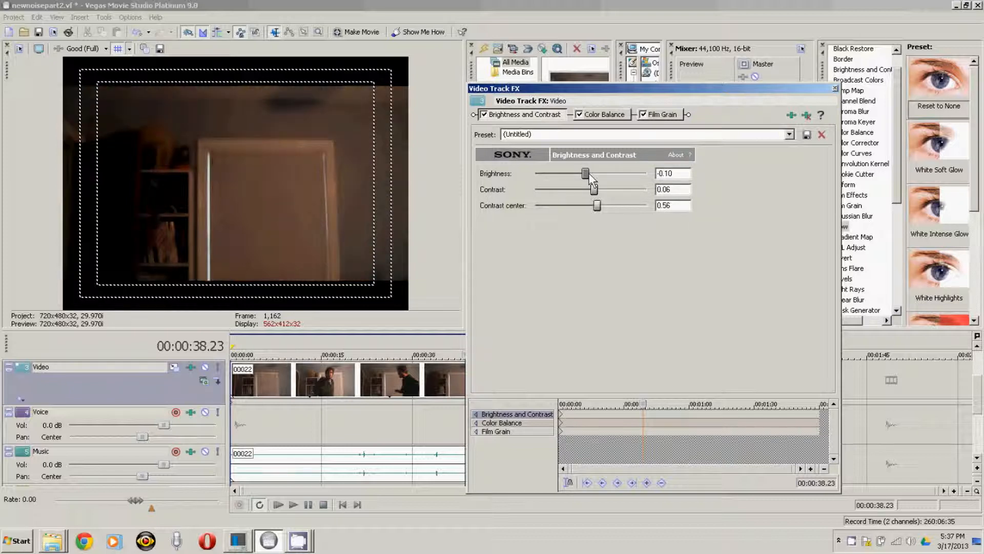
pyautogui.moveTo(588, 173); pyautogui.dragTo(595, 172)
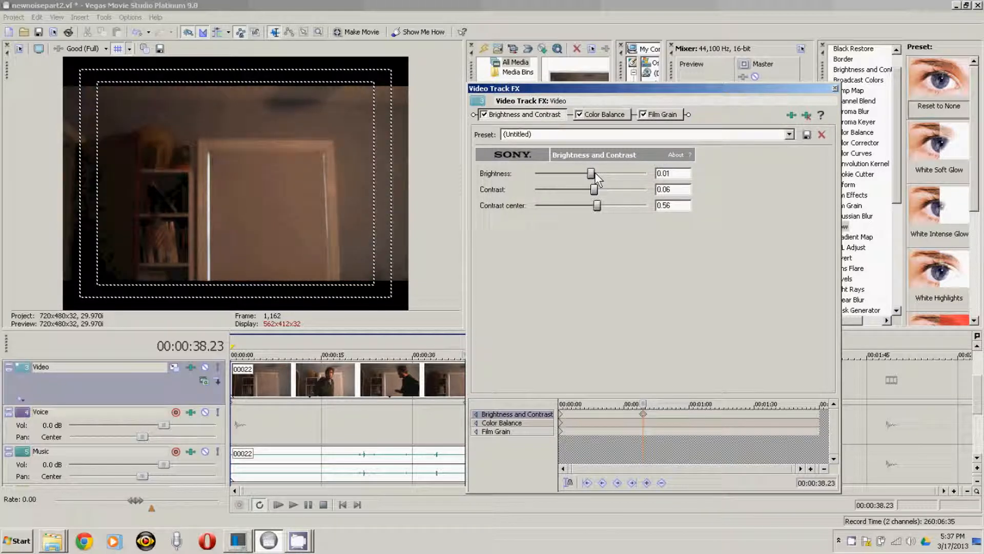
pyautogui.click(636, 404)
pyautogui.moveTo(636, 404)
pyautogui.mouseDown()
pyautogui.moveTo(543, 405)
pyautogui.moveTo(643, 420)
pyautogui.mouseUp()
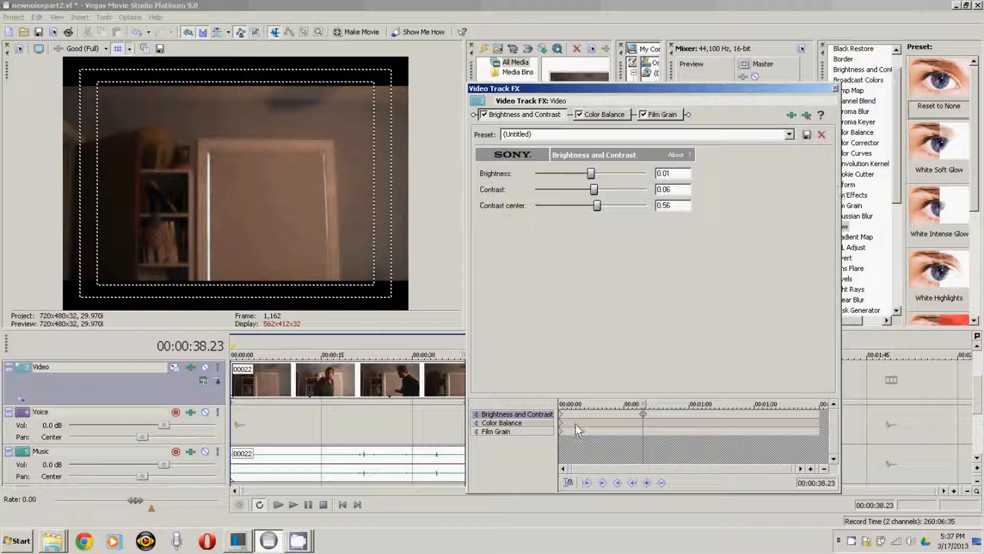
pyautogui.click(298, 541)
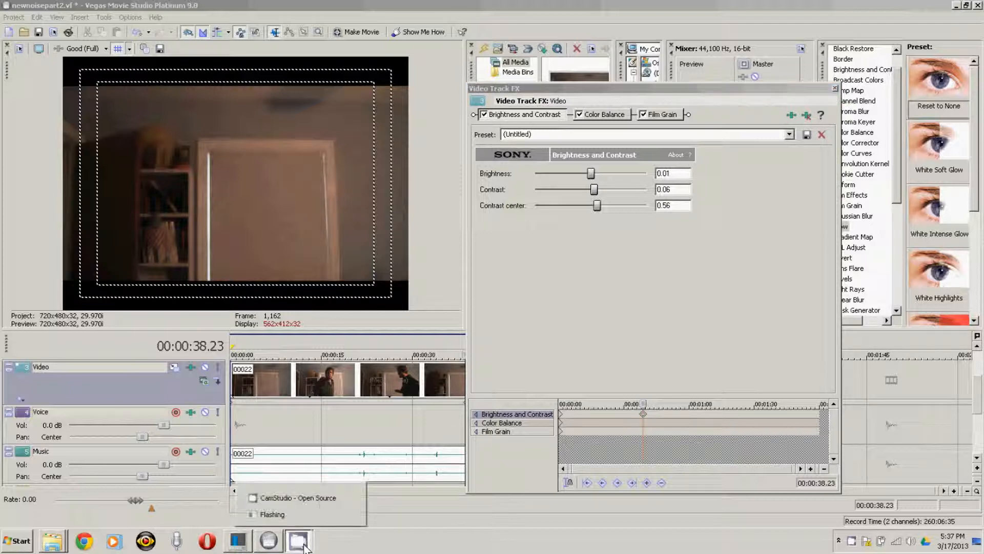
pyautogui.click(282, 498)
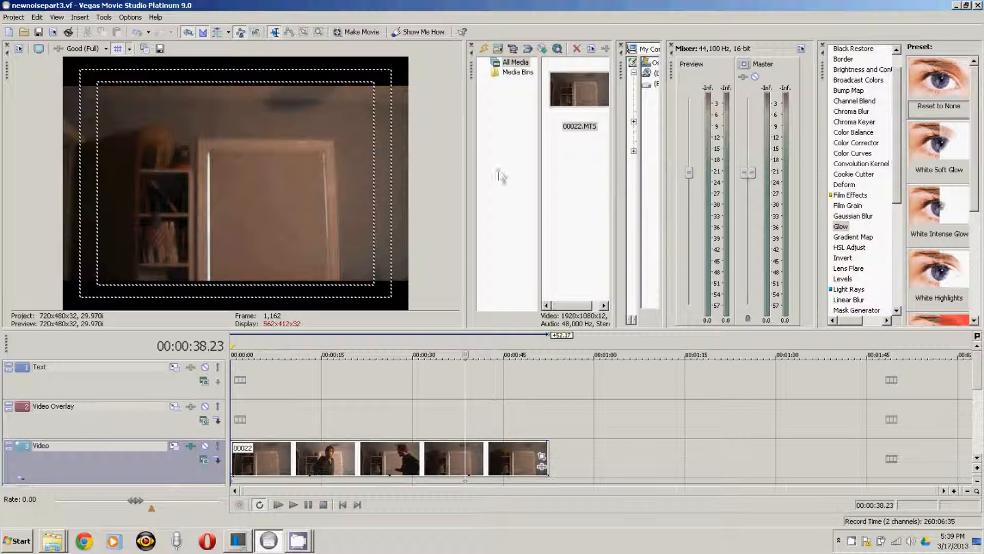
# - Add a Default Text generator from Media Generators to the start of the Text track and move the project cursor to 00:00:03.10
pyautogui.click(58, 18)
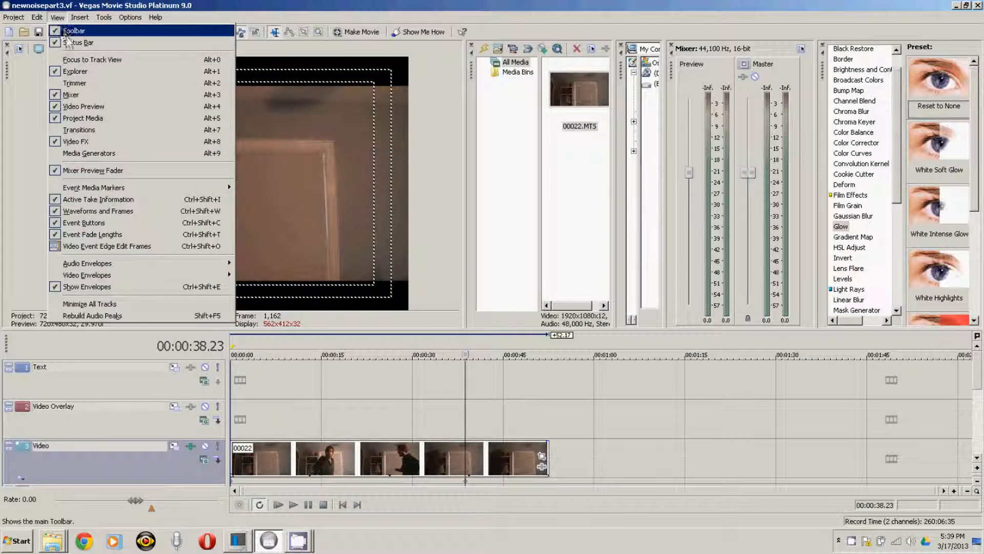
pyautogui.click(94, 151)
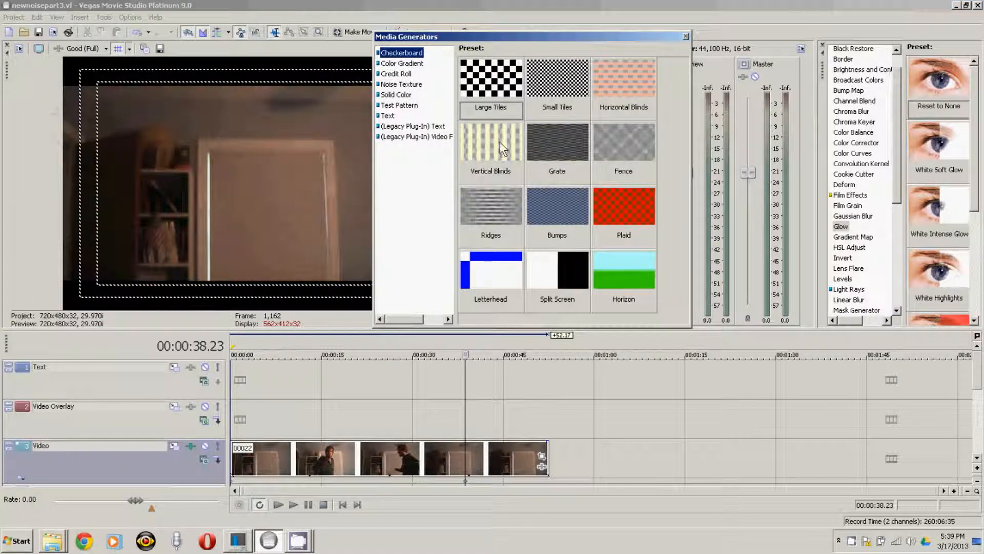
pyautogui.click(395, 116)
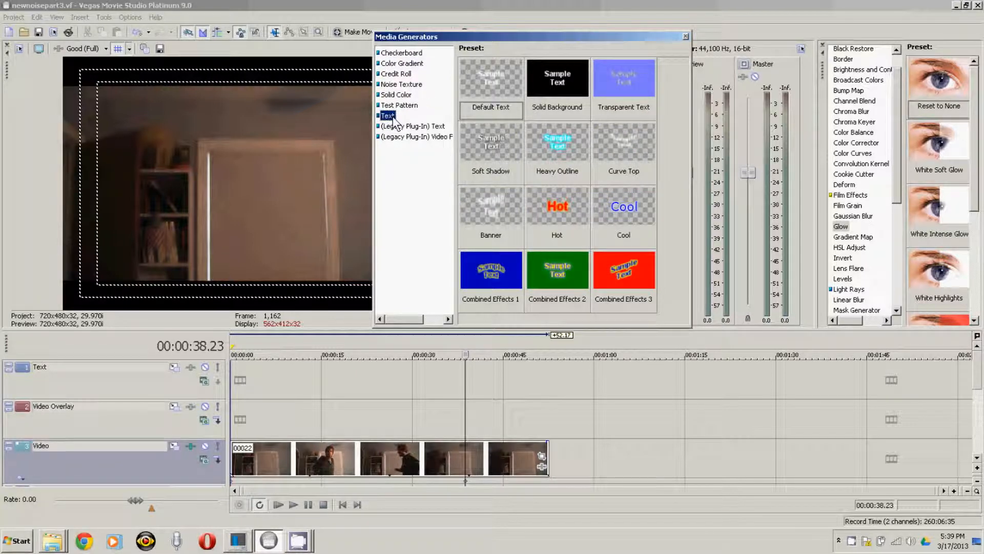
pyautogui.click(485, 84)
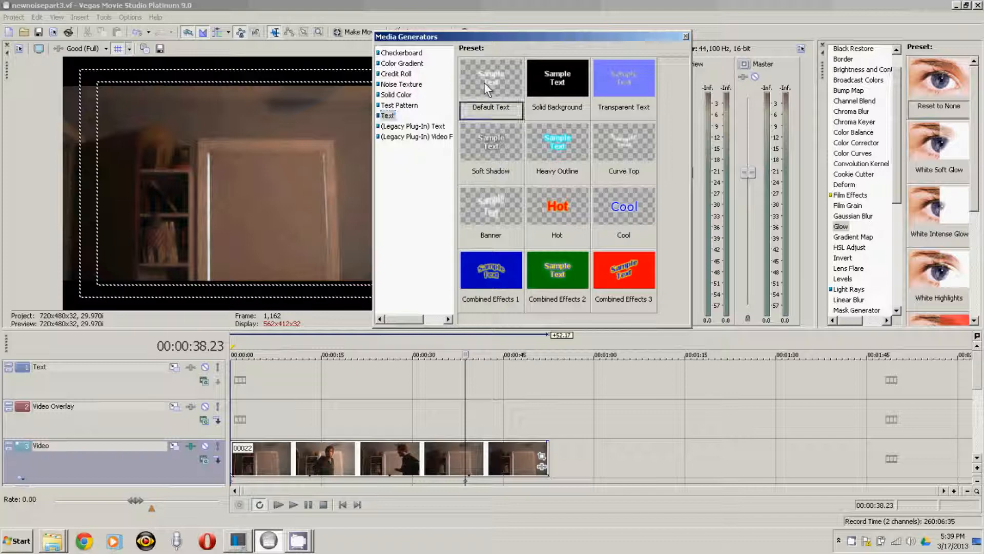
pyautogui.moveTo(493, 78); pyautogui.dragTo(235, 380)
pyautogui.click(250, 416)
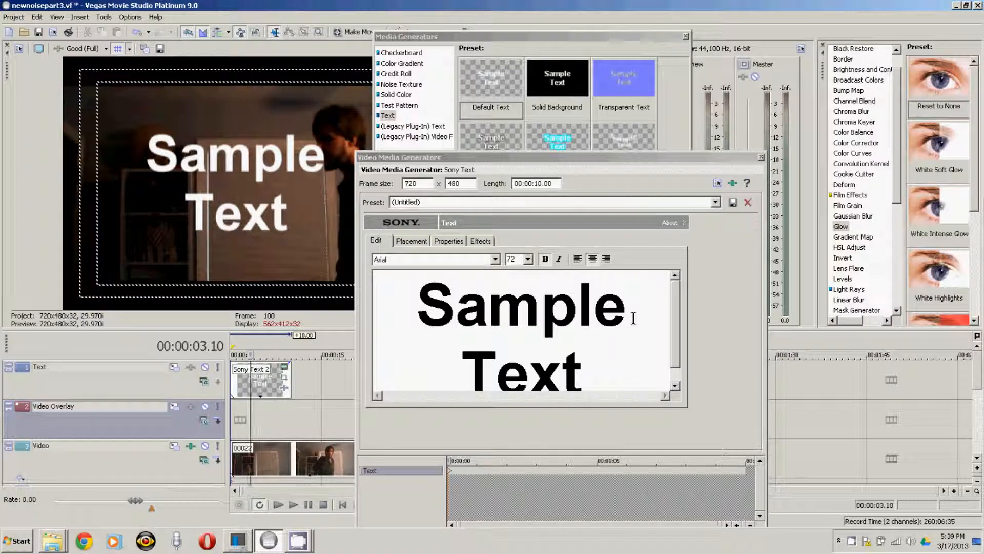
# - Replace the sample text in the text generator with "helo"
pyautogui.moveTo(636, 159); pyautogui.dragTo(631, 132)
pyautogui.moveTo(422, 259); pyautogui.dragTo(624, 346)
pyautogui.press('Delete')
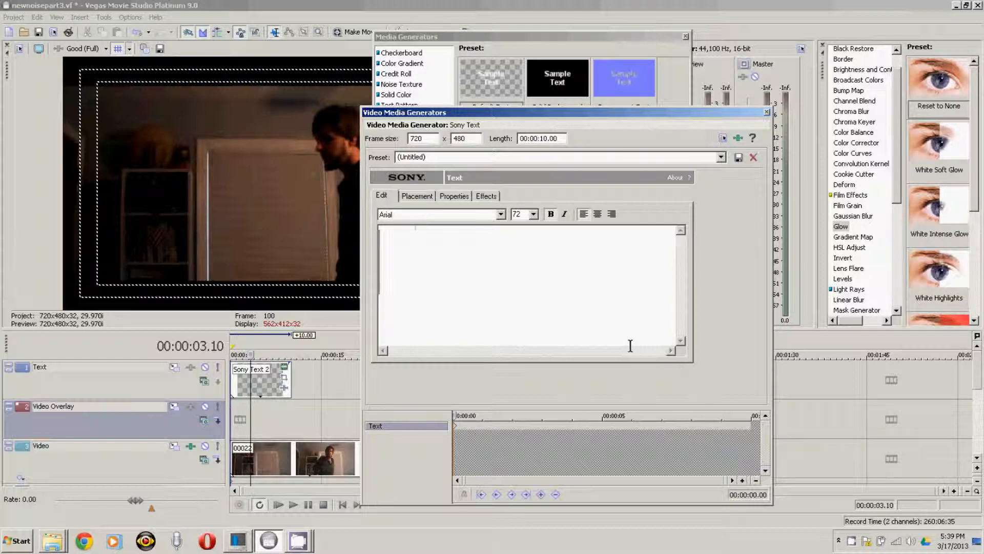
pyautogui.write('helo')
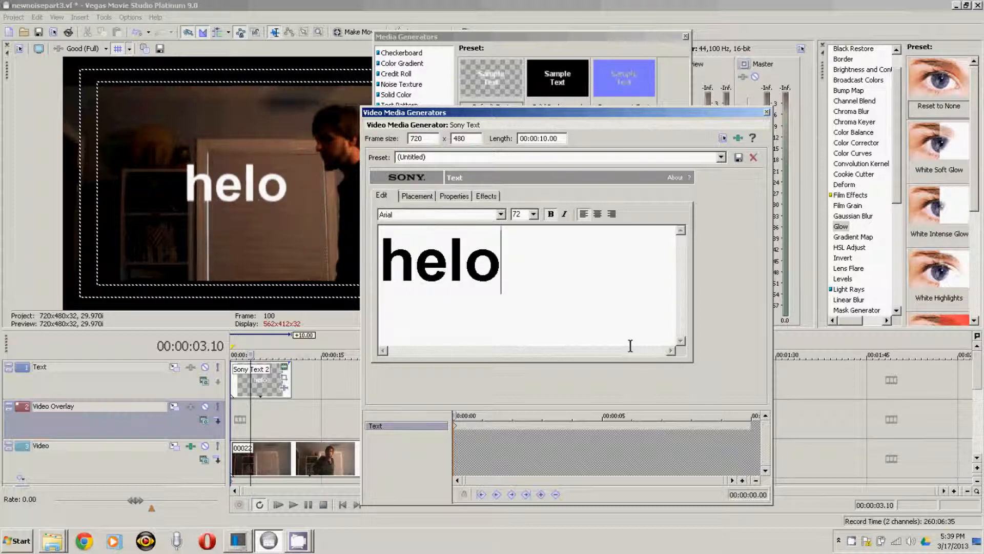
# - Try the "helo" text at font sizes 9, 26, 180 and 24
pyautogui.click(533, 214)
pyautogui.click(523, 234)
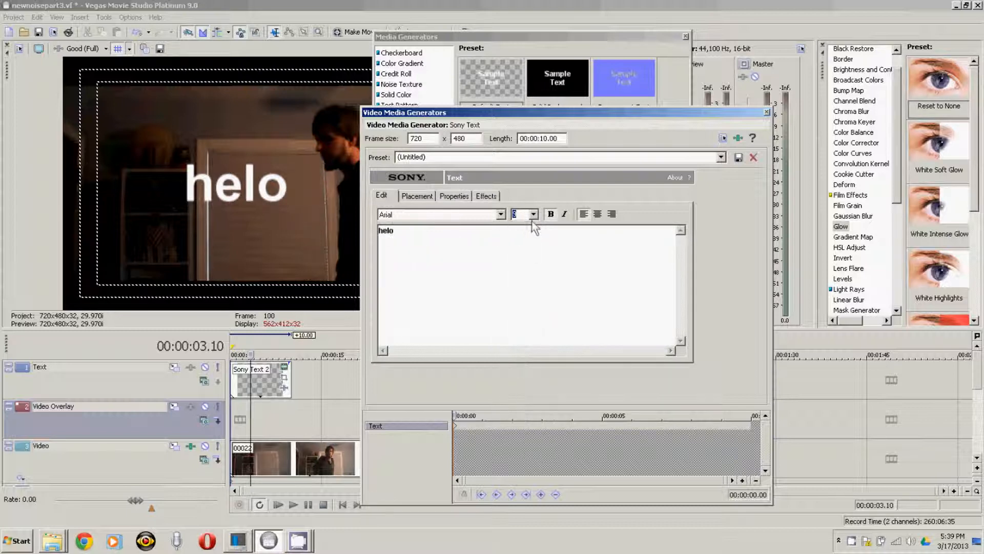
pyautogui.click(533, 214)
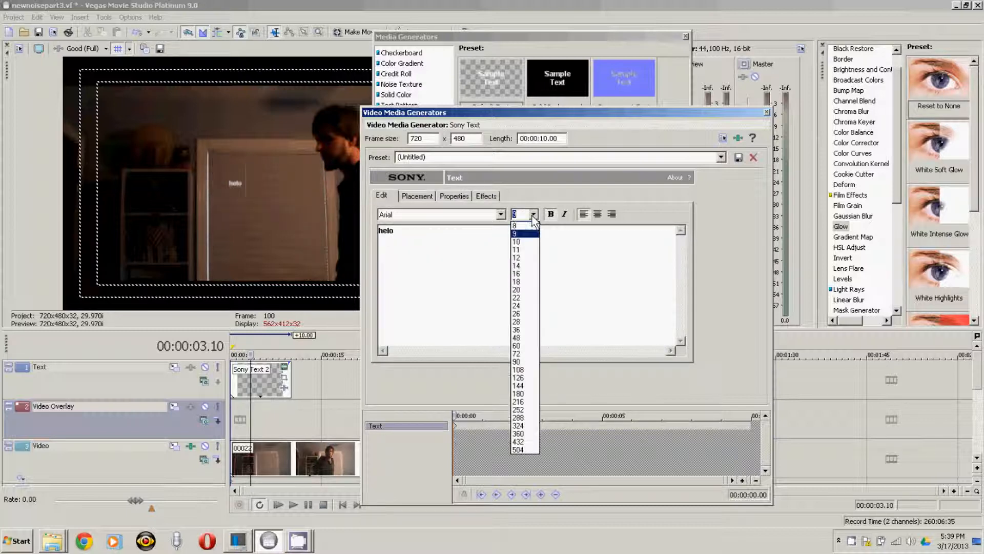
pyautogui.click(524, 313)
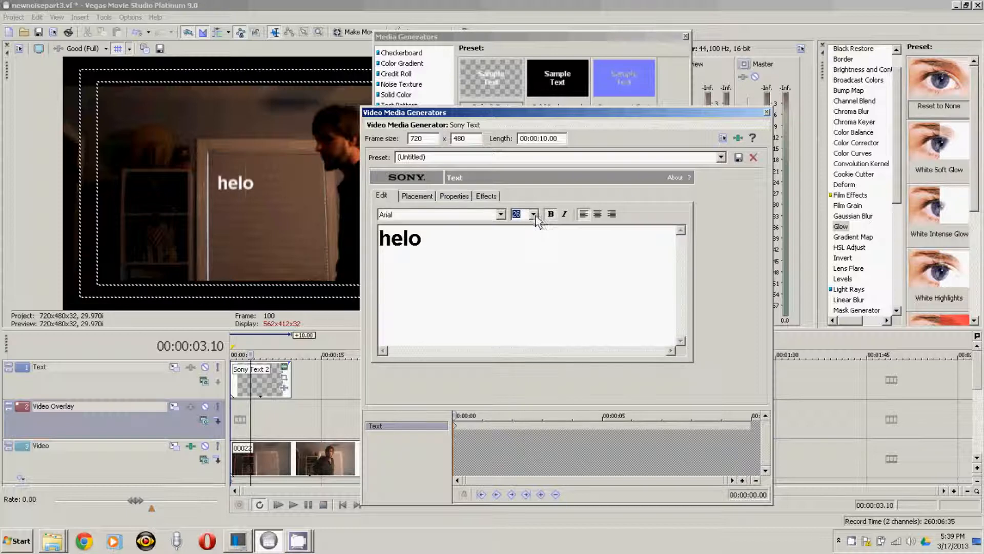
pyautogui.click(533, 214)
pyautogui.click(528, 402)
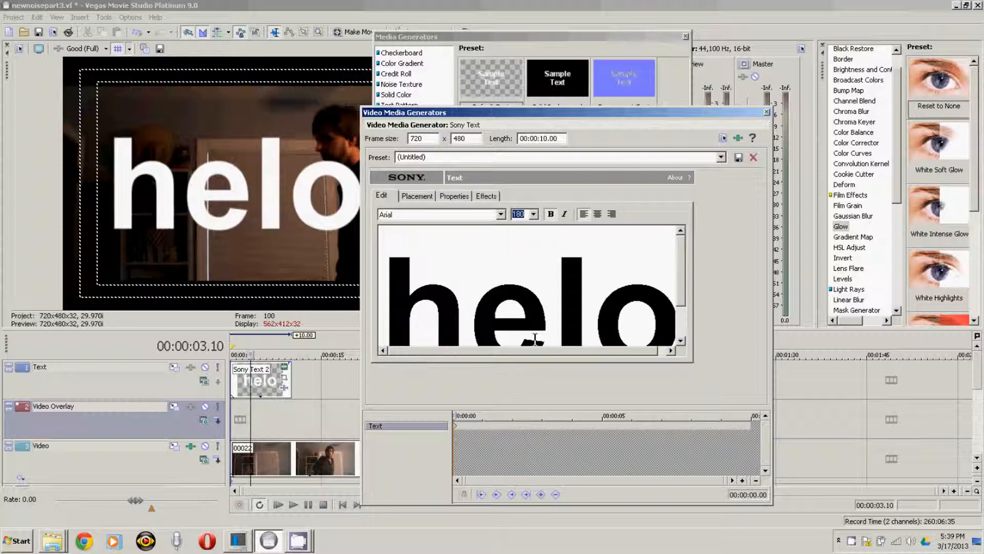
pyautogui.click(533, 214)
pyautogui.click(528, 310)
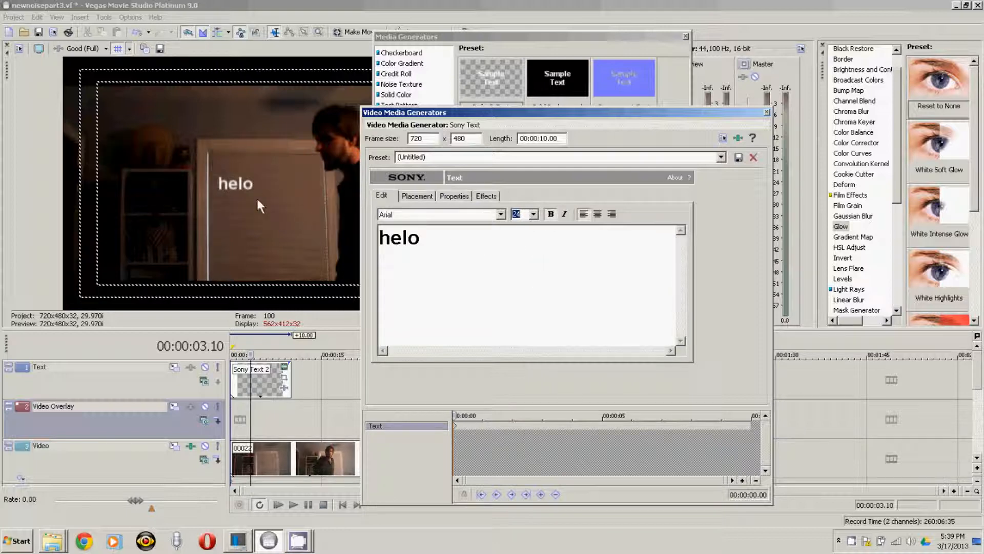
# - Set the text's font size to 60 and place it near the frame's upper-left corner at about X -0.513, Y -0.572
pyautogui.click(533, 214)
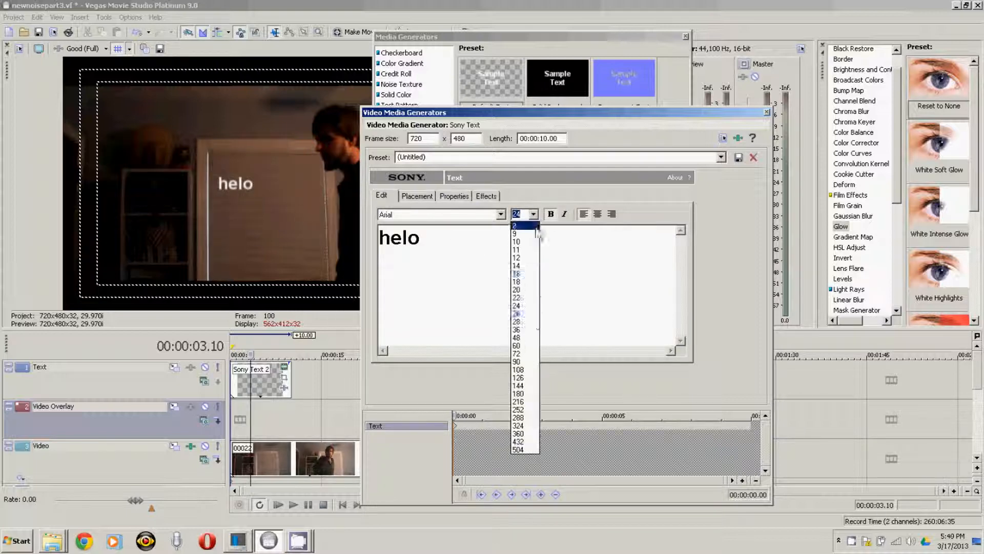
pyautogui.click(534, 347)
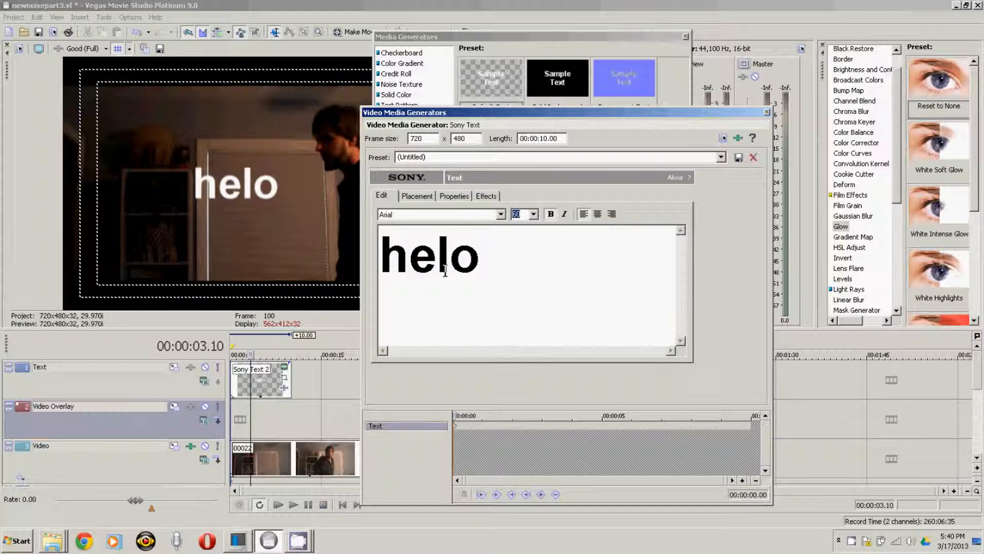
pyautogui.click(419, 197)
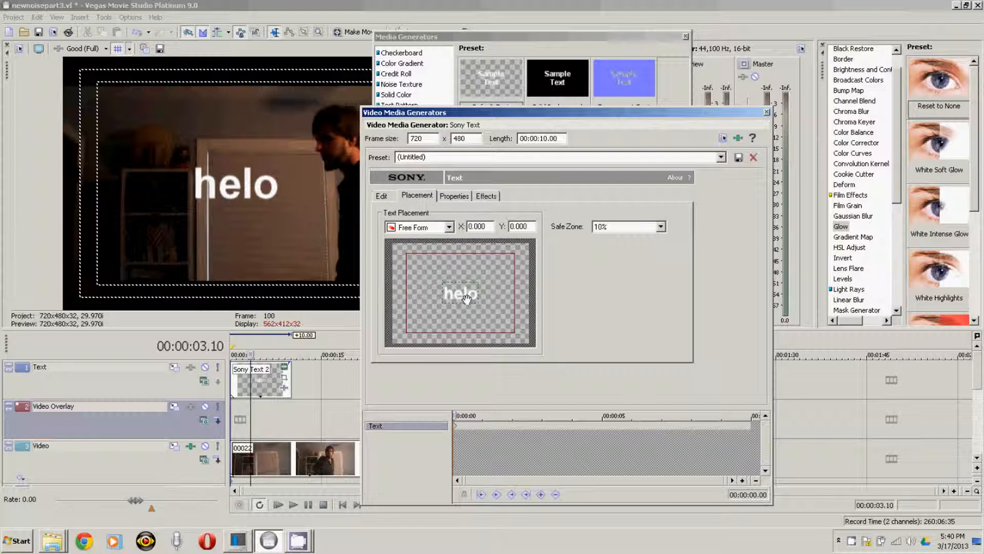
pyautogui.moveTo(464, 298); pyautogui.dragTo(428, 270)
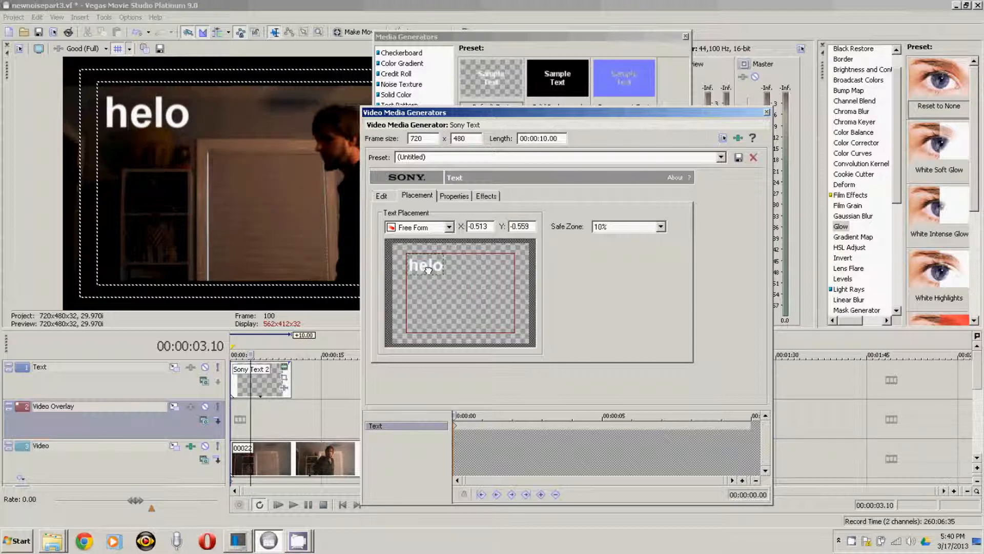
pyautogui.moveTo(428, 270)
pyautogui.mouseDown()
pyautogui.moveTo(495, 323)
pyautogui.moveTo(417, 325)
pyautogui.moveTo(421, 265)
pyautogui.moveTo(428, 270)
pyautogui.mouseUp()
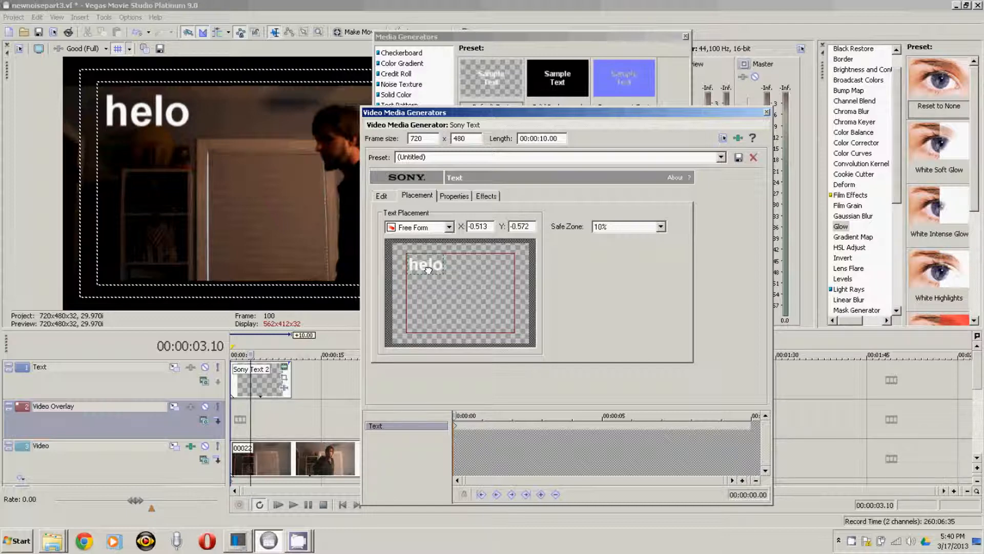
# - Give the text a cream color of RGB 255, 250, 225, and set tracking to 1.148 and scaling to 1.165
pyautogui.click(453, 195)
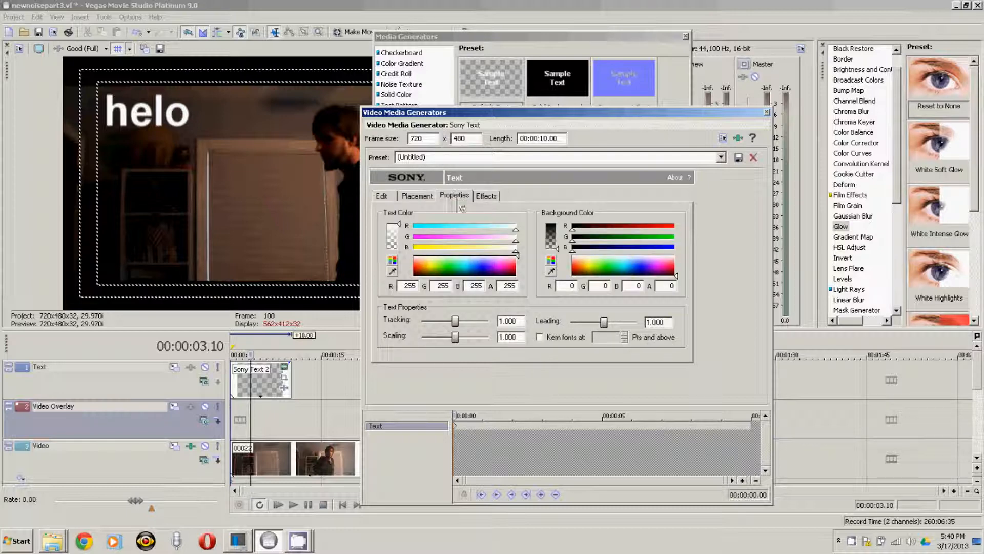
pyautogui.click(437, 263)
pyautogui.moveTo(438, 264)
pyautogui.mouseDown()
pyautogui.moveTo(471, 272)
pyautogui.moveTo(432, 267)
pyautogui.moveTo(419, 272)
pyautogui.moveTo(444, 267)
pyautogui.moveTo(422, 280)
pyautogui.moveTo(427, 255)
pyautogui.mouseUp()
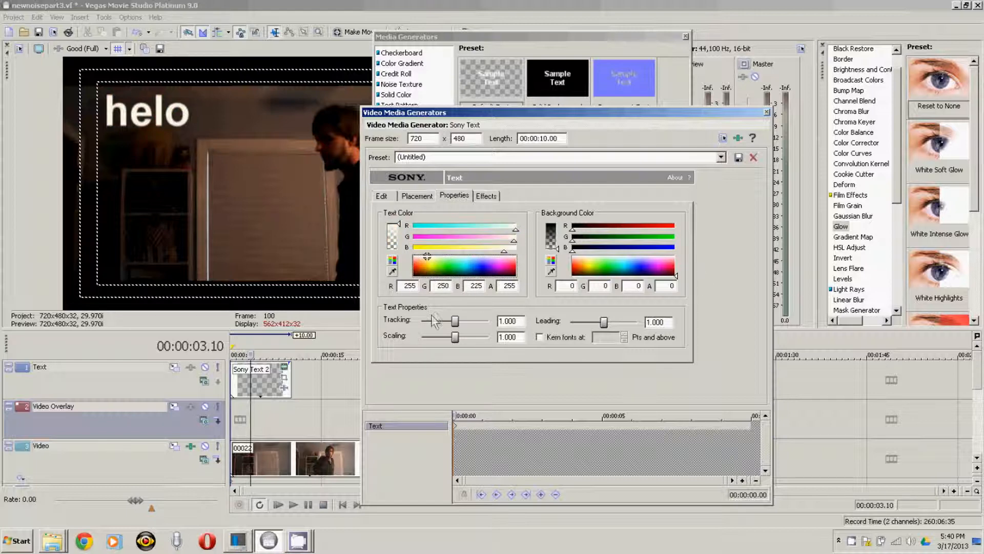
pyautogui.moveTo(454, 321)
pyautogui.mouseDown()
pyautogui.moveTo(500, 338)
pyautogui.moveTo(503, 328)
pyautogui.moveTo(463, 325)
pyautogui.moveTo(450, 336)
pyautogui.moveTo(415, 327)
pyautogui.moveTo(479, 321)
pyautogui.moveTo(457, 338)
pyautogui.moveTo(473, 336)
pyautogui.moveTo(456, 334)
pyautogui.mouseUp()
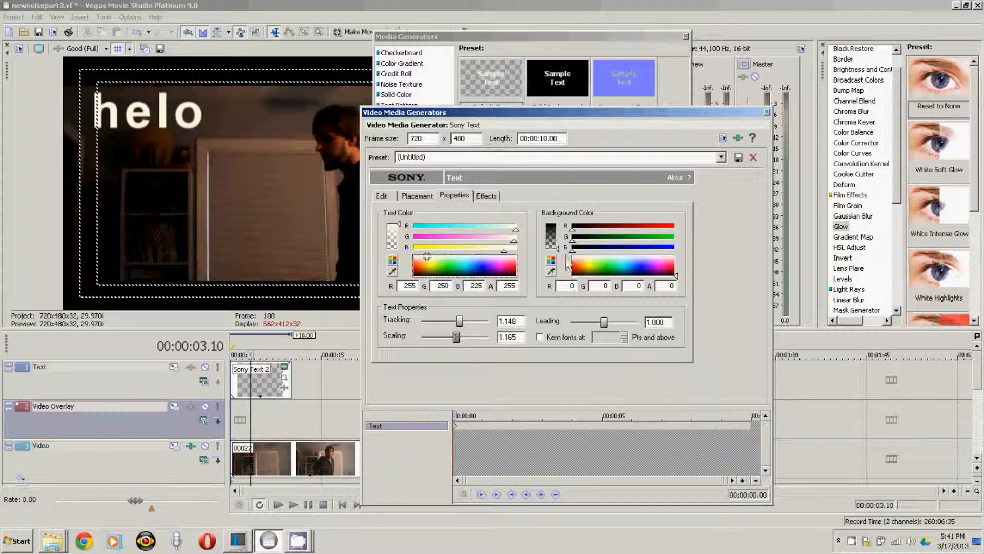
# - Set the text's background color to RGB 195, 255, 105 with alpha 0
pyautogui.moveTo(634, 269); pyautogui.dragTo(596, 259)
pyautogui.moveTo(560, 230); pyautogui.dragTo(559, 252)
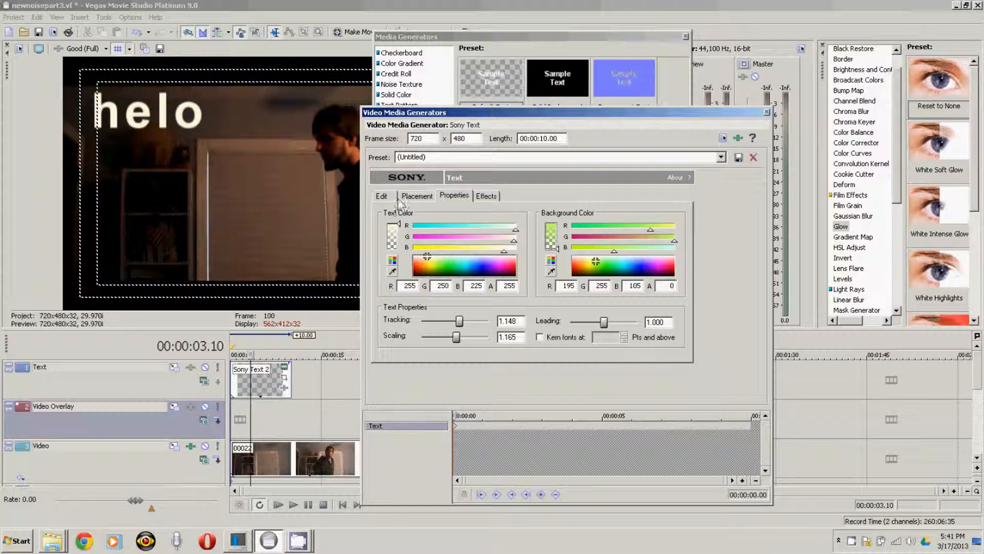
# - Reposition the enlarged "helo" text inside the safe zone at about X -0.459, Y -0.535
pyautogui.click(383, 195)
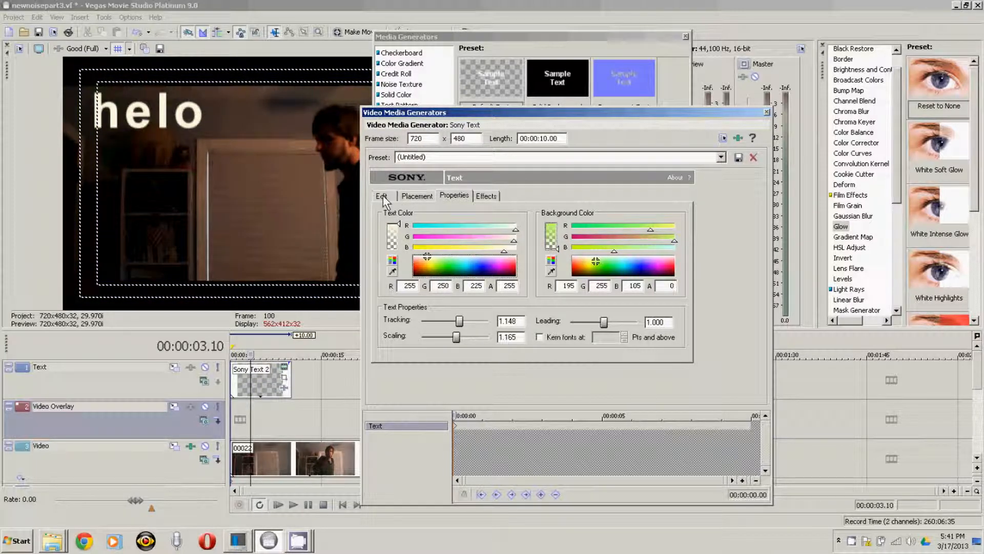
pyautogui.click(417, 196)
pyautogui.moveTo(424, 262); pyautogui.dragTo(428, 271)
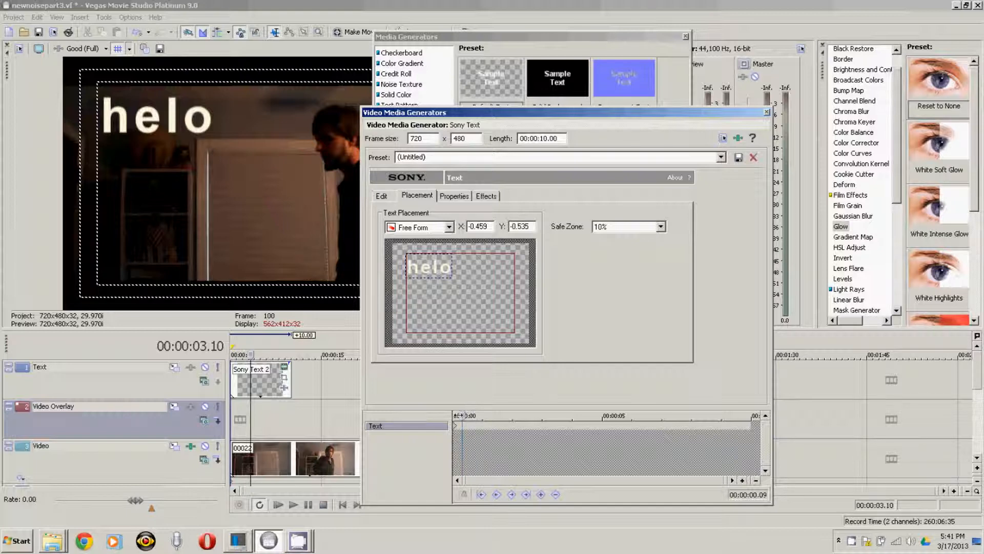
# - Keyframe the text to read "helo bob" at 00:00:01.07 in the generator's timeline
pyautogui.moveTo(470, 415); pyautogui.dragTo(473, 415)
pyautogui.moveTo(472, 416); pyautogui.dragTo(487, 416)
pyautogui.click(381, 196)
pyautogui.click(513, 272)
pyautogui.write('bo')
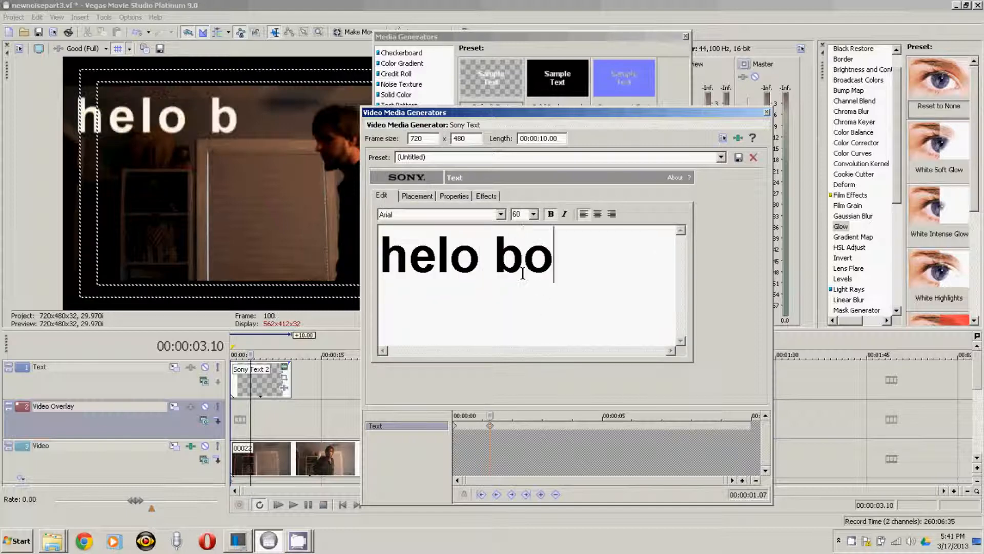
pyautogui.write('b')
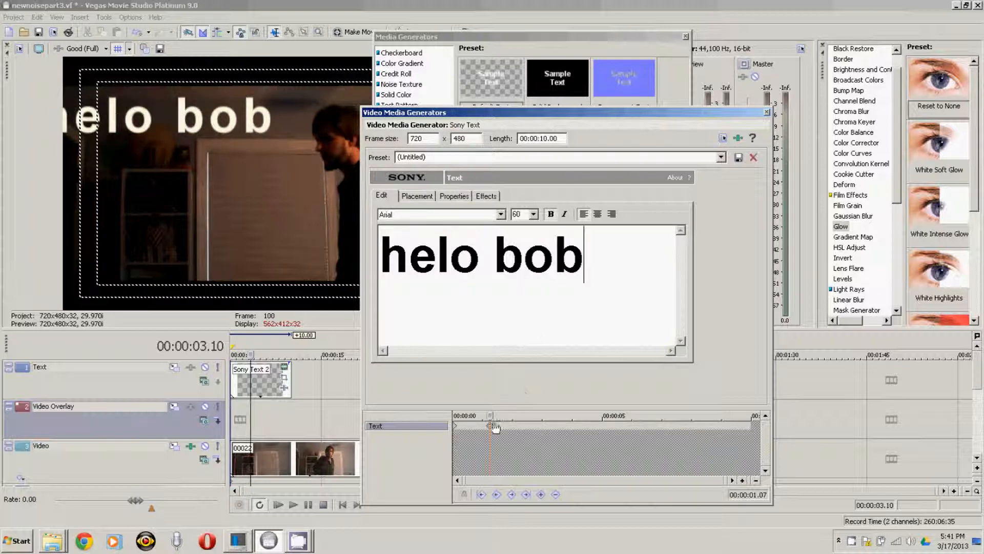
# - Move "helo bob" into the safe zone at about X -0.090, Y -0.510, and scrub back to check the text's movement
pyautogui.click(417, 196)
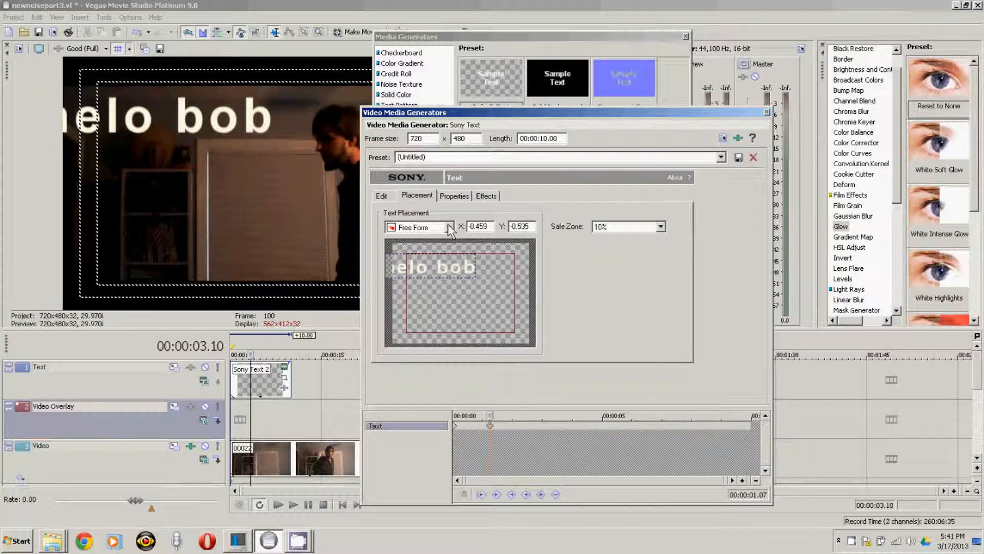
pyautogui.moveTo(456, 268); pyautogui.dragTo(461, 268)
pyautogui.moveTo(490, 416); pyautogui.dragTo(464, 417)
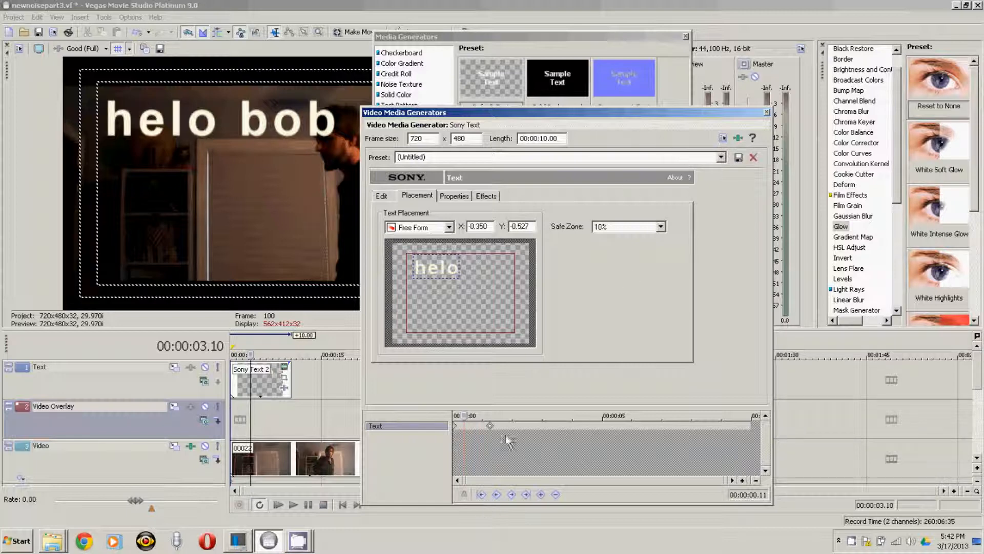
# - Add a blank-text keyframe at 00:00:02.02 by clearing "helo bob" from the text generator
pyautogui.moveTo(464, 416); pyautogui.dragTo(495, 416)
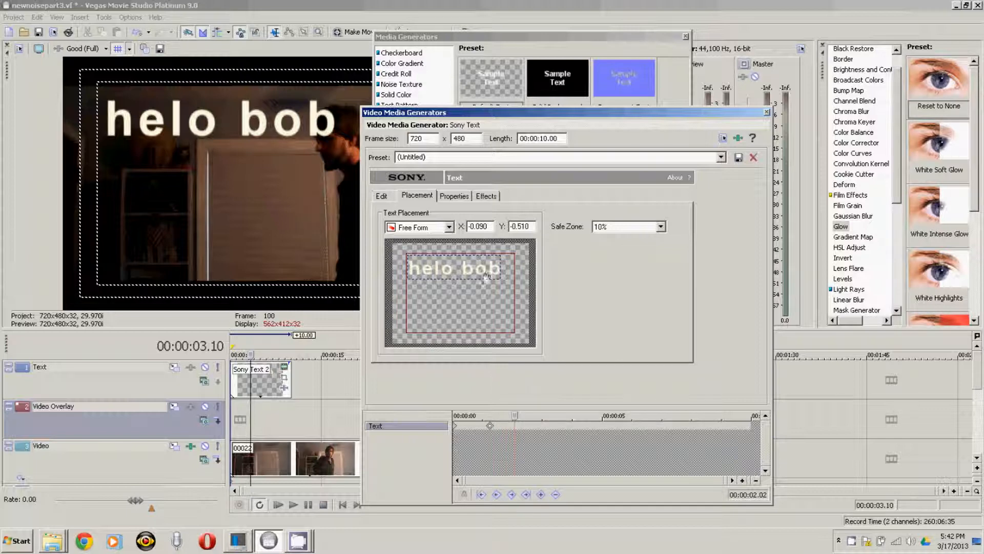
pyautogui.click(383, 197)
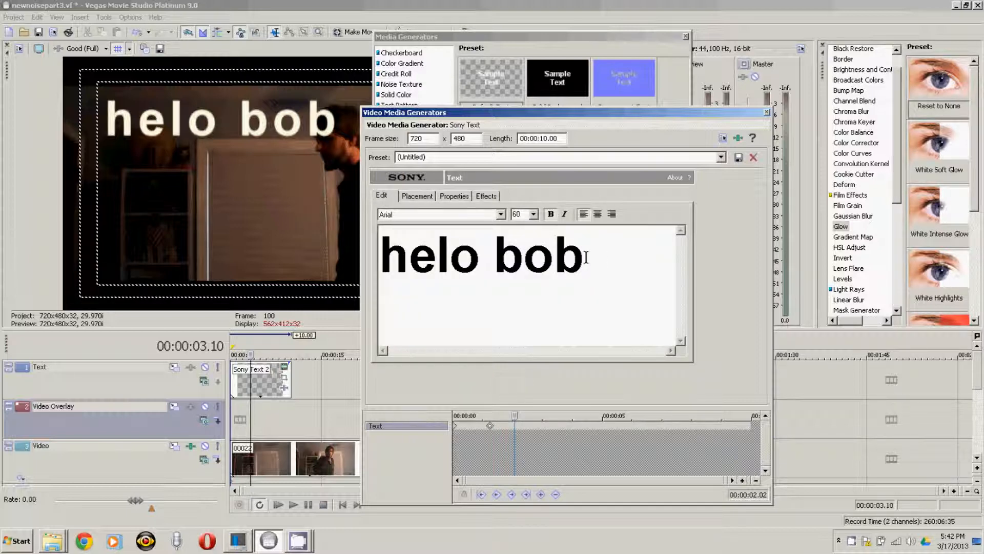
pyautogui.moveTo(589, 256); pyautogui.dragTo(387, 274)
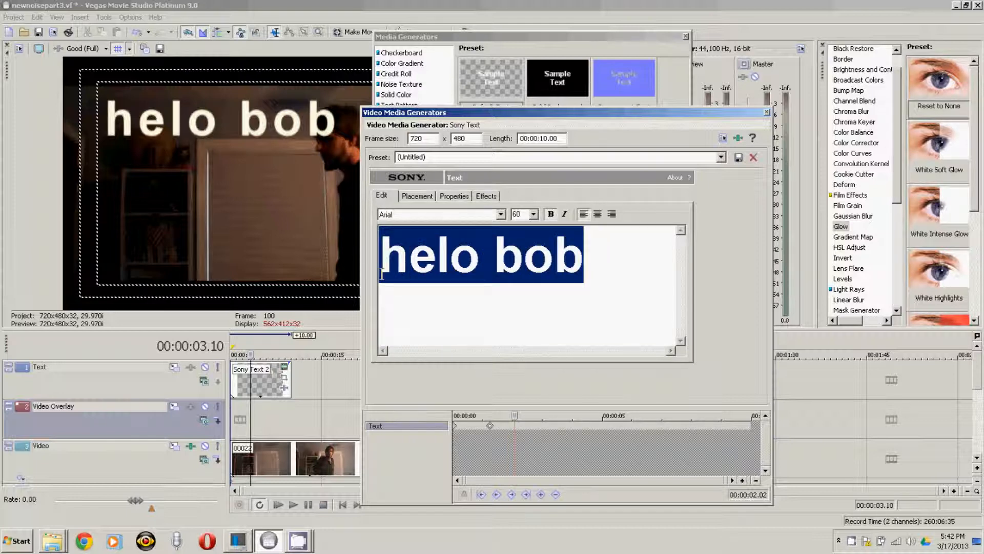
pyautogui.press('Delete')
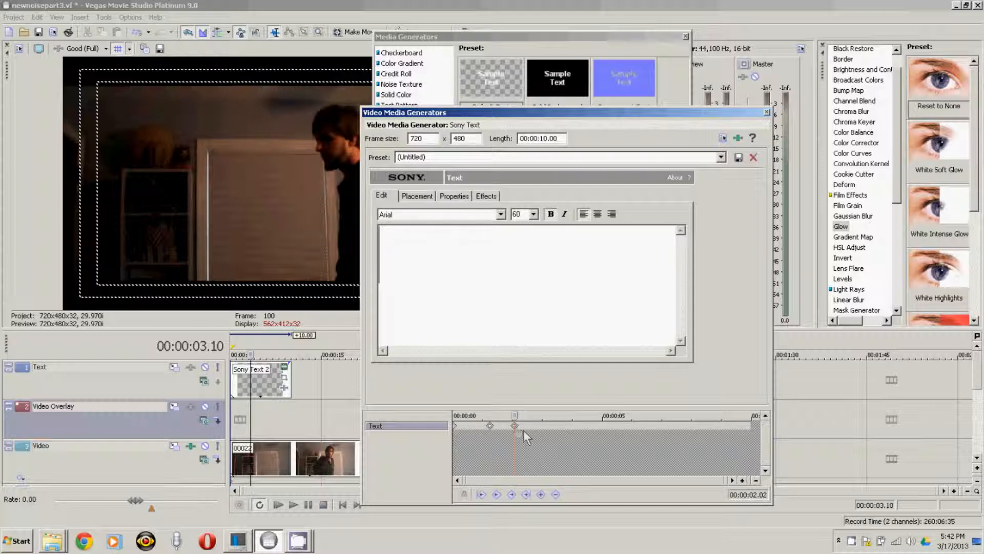
# - Shift the "helo bob" and blank-text keyframes slightly forward in time, and scrub through the generator's timeline to check the text changes
pyautogui.moveTo(517, 431); pyautogui.dragTo(542, 433)
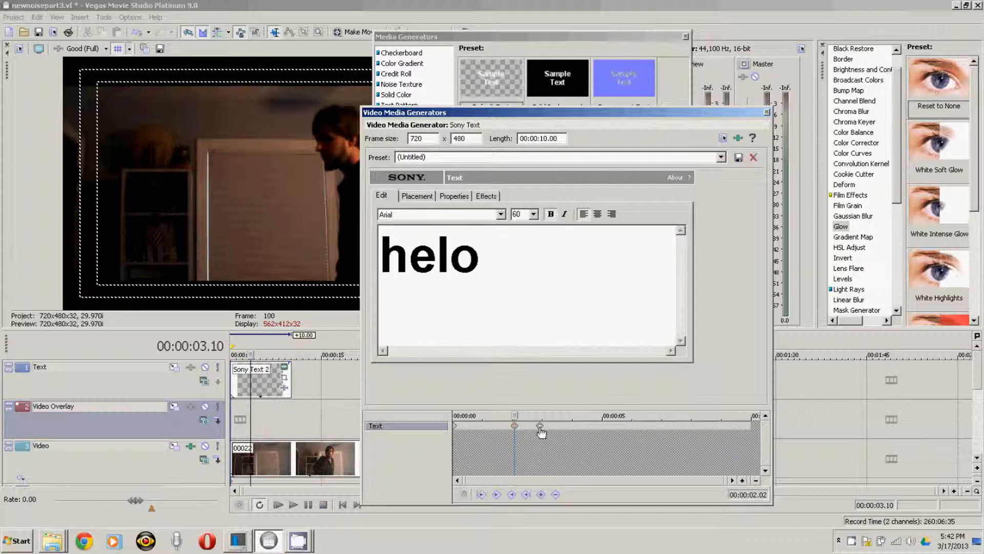
pyautogui.moveTo(514, 415); pyautogui.dragTo(451, 417)
pyautogui.moveTo(519, 432); pyautogui.dragTo(505, 433)
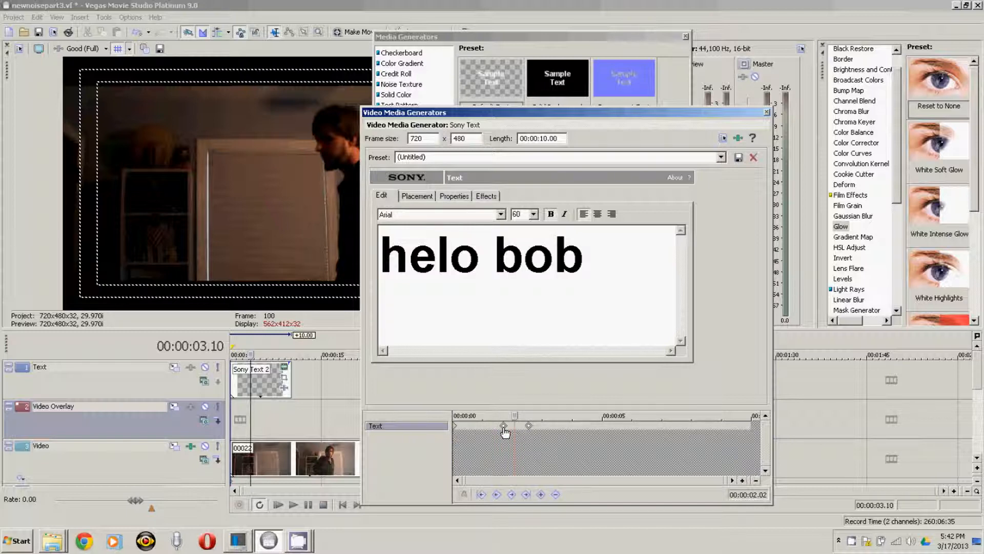
pyautogui.moveTo(505, 432); pyautogui.dragTo(502, 432)
pyautogui.click(455, 427)
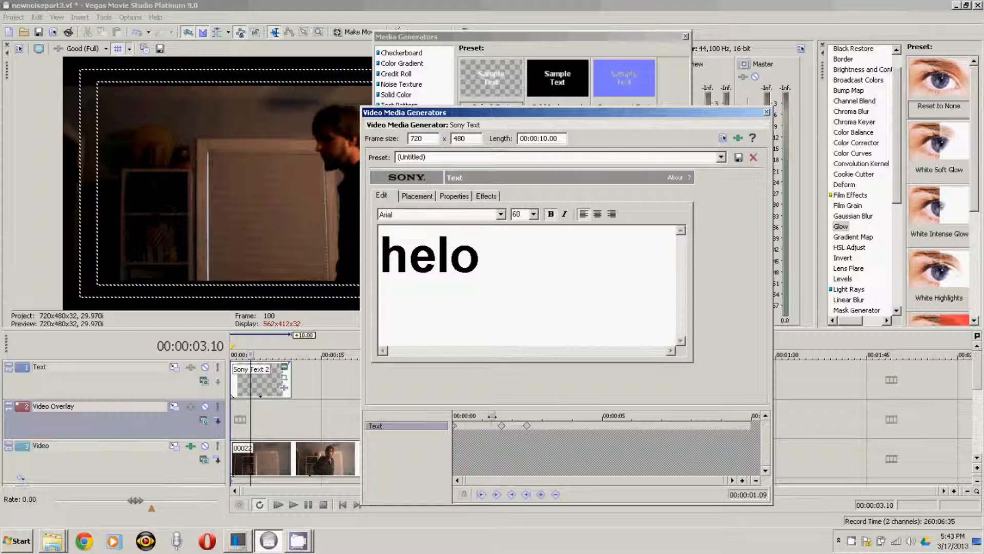
pyautogui.moveTo(502, 416)
pyautogui.mouseDown()
pyautogui.moveTo(528, 416)
pyautogui.moveTo(517, 415)
pyautogui.mouseUp()
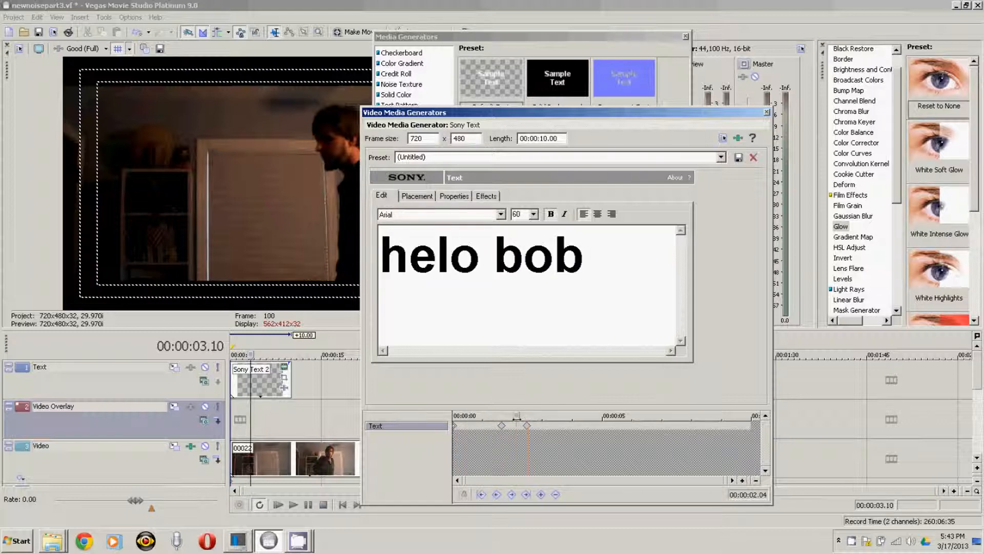
pyautogui.click(417, 195)
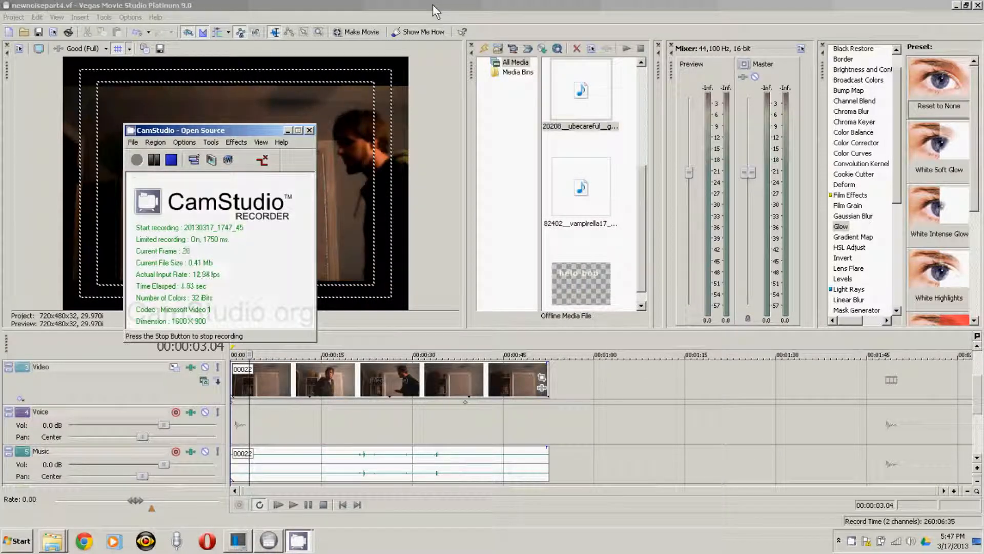
pyautogui.click(433, 4)
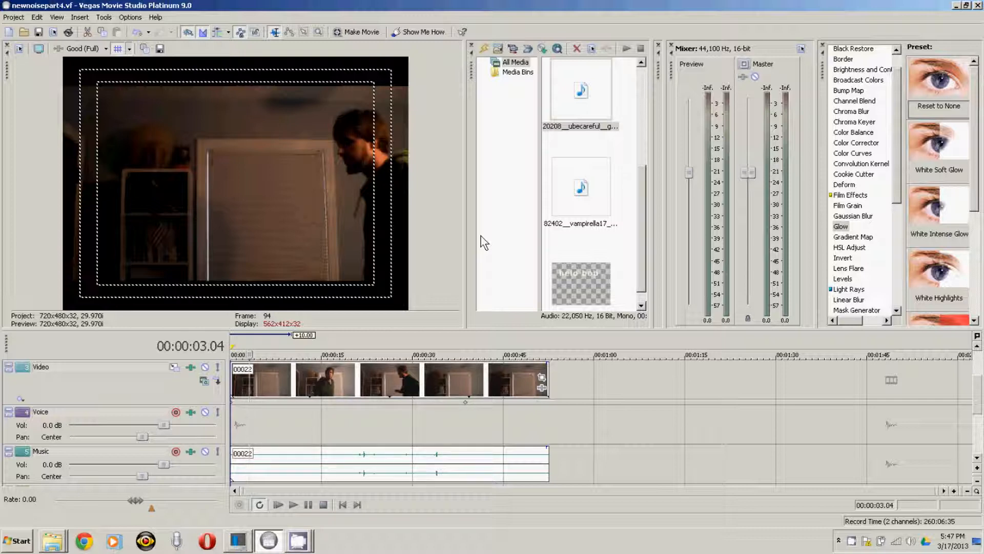
# - Scrub through the clip's arm movements, and place 154383__semccab__window-wipe.wav on the Voice track at 00:00:06.08
pyautogui.click(269, 381)
pyautogui.click(315, 386)
pyautogui.click(335, 386)
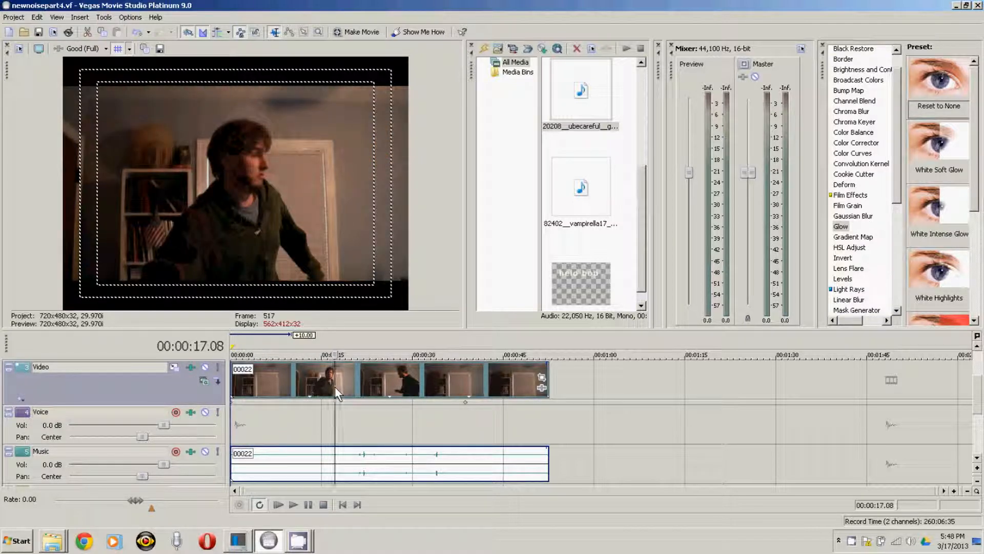
pyautogui.click(277, 426)
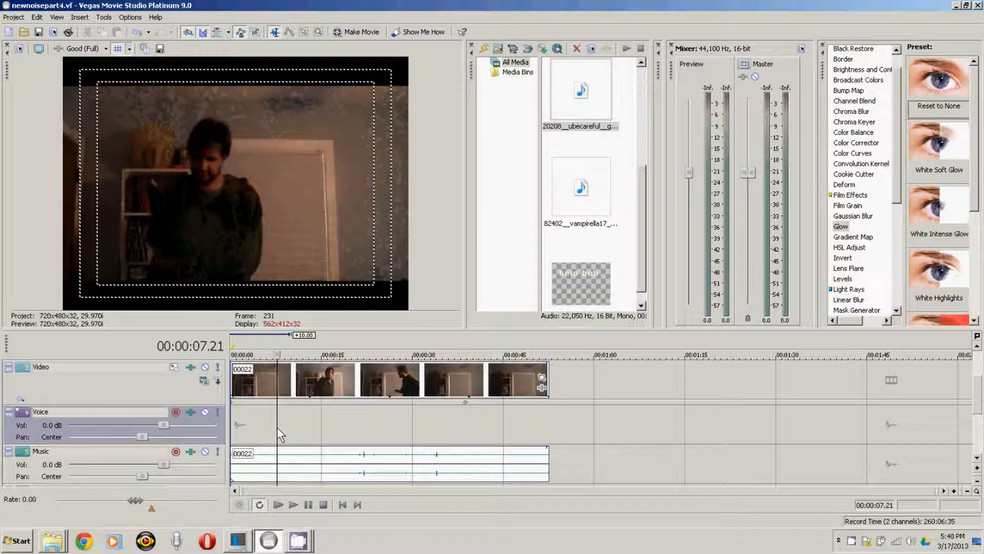
pyautogui.click(284, 426)
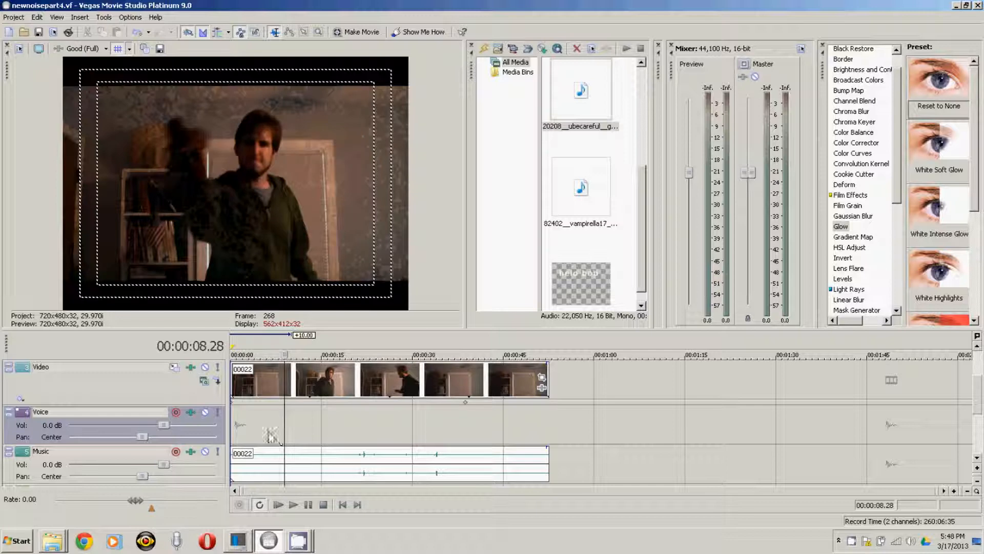
pyautogui.click(267, 430)
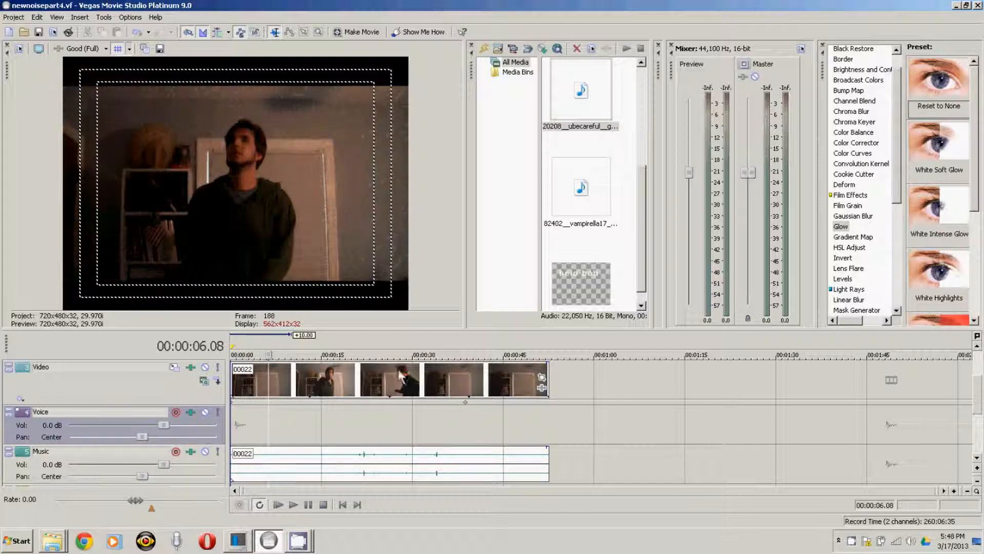
pyautogui.moveTo(639, 245); pyautogui.dragTo(643, 164)
pyautogui.click(581, 167)
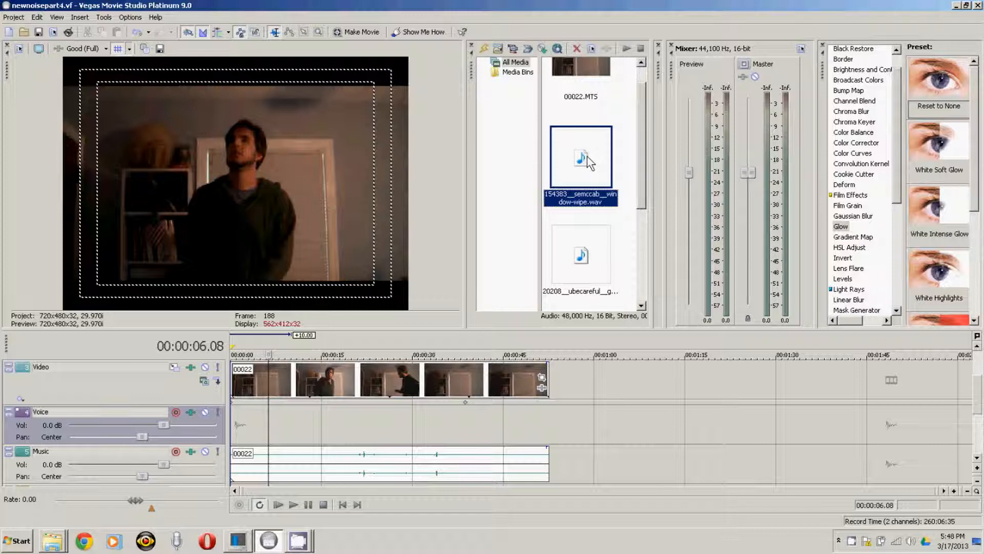
pyautogui.moveTo(588, 161); pyautogui.dragTo(272, 437)
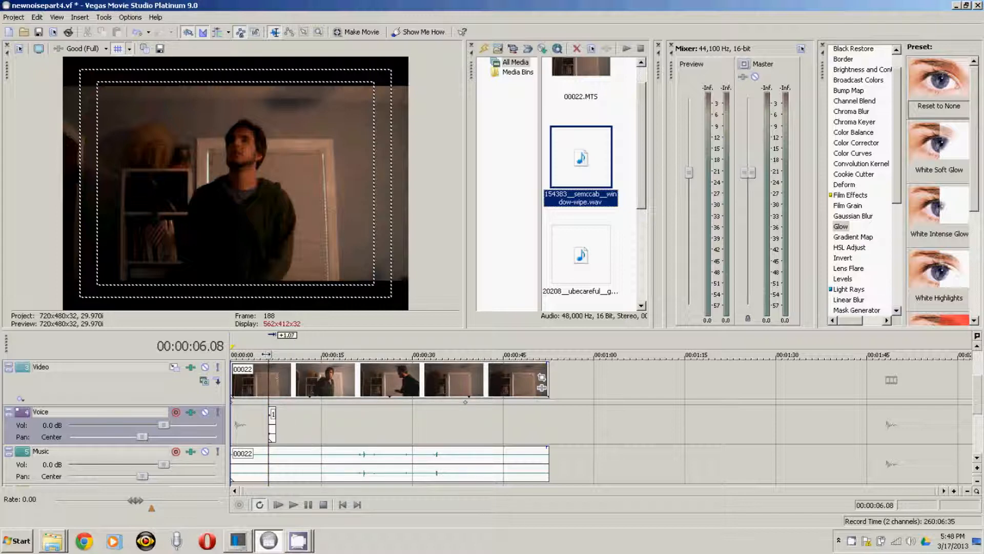
# - Play back the window-wipe sound, and move its clip to 00:00:09.04 on the Voice track
pyautogui.press('space')
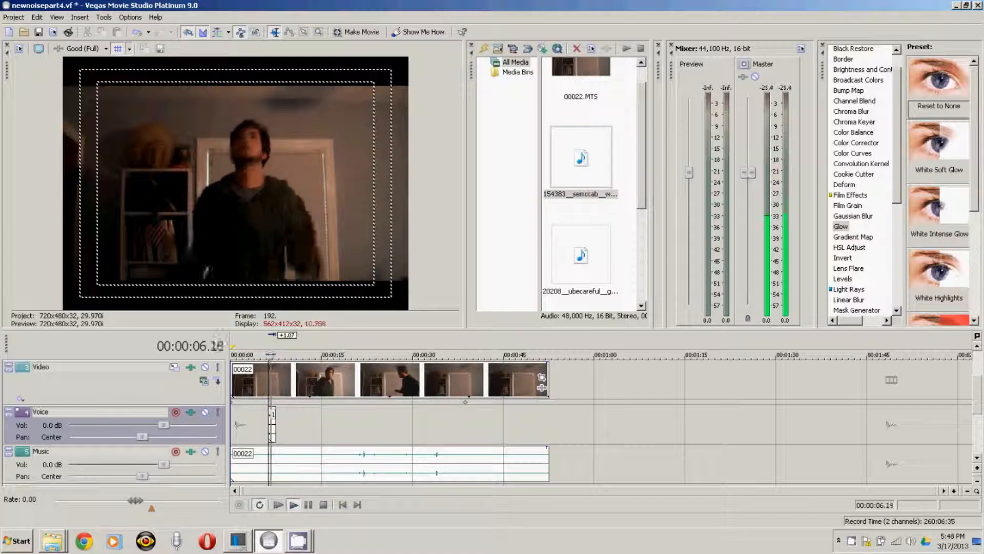
pyautogui.moveTo(272, 354); pyautogui.dragTo(272, 354)
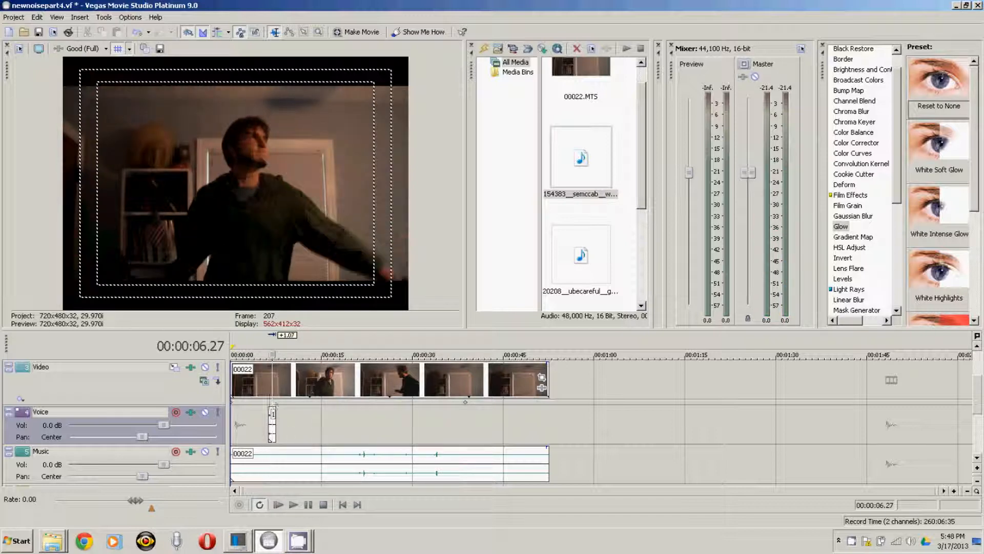
pyautogui.click(275, 426)
pyautogui.click(286, 426)
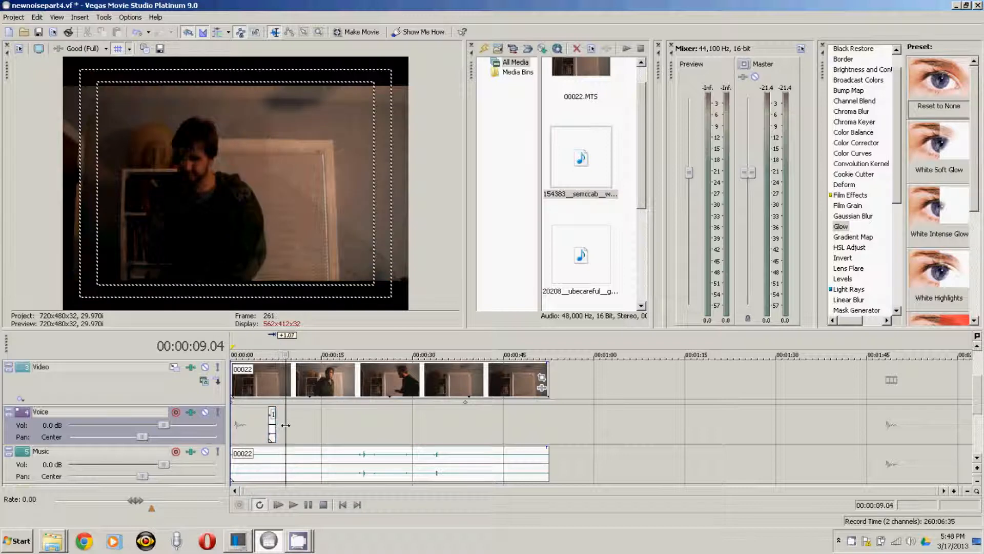
pyautogui.moveTo(275, 428); pyautogui.dragTo(289, 430)
# - Play the video on to 00:00:13.24, and extend the end of the window-wipe clip to that point
pyautogui.moveTo(285, 354)
pyautogui.mouseDown()
pyautogui.moveTo(277, 354)
pyautogui.moveTo(285, 355)
pyautogui.mouseUp()
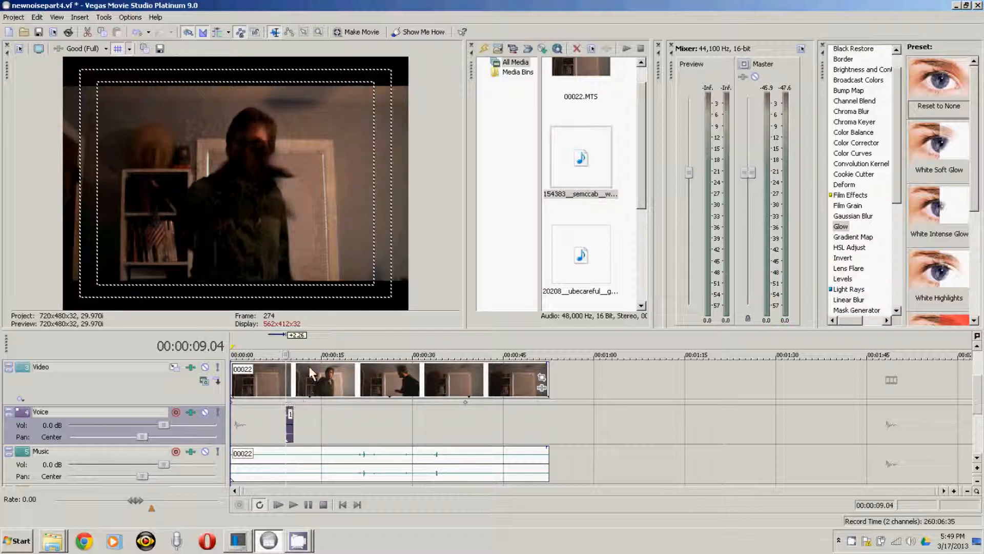
pyautogui.click(309, 505)
pyautogui.click(310, 505)
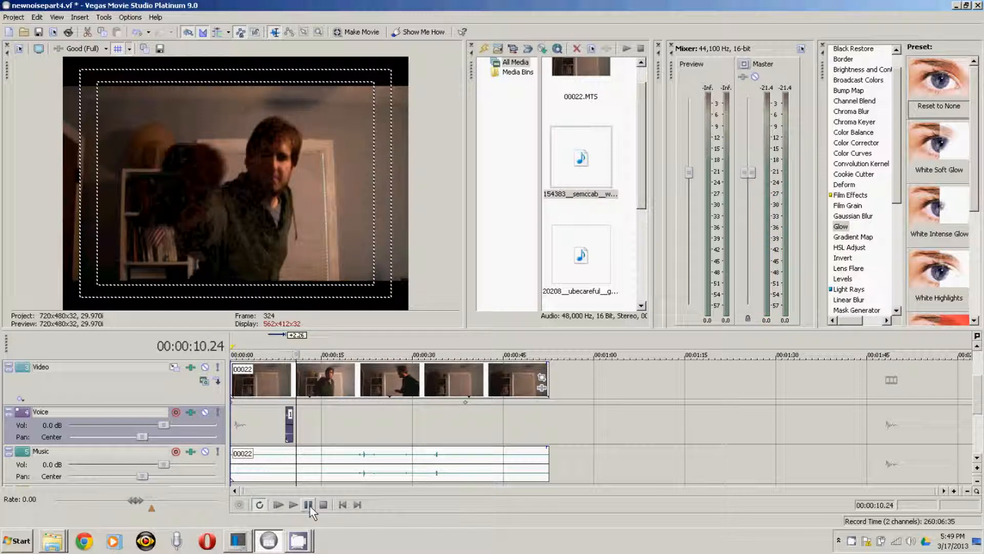
pyautogui.click(310, 505)
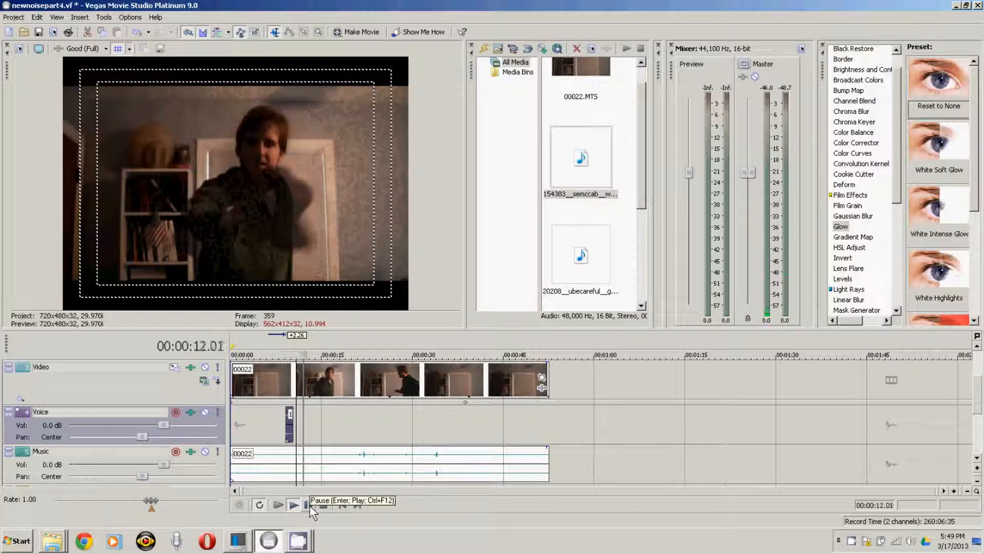
pyautogui.click(310, 505)
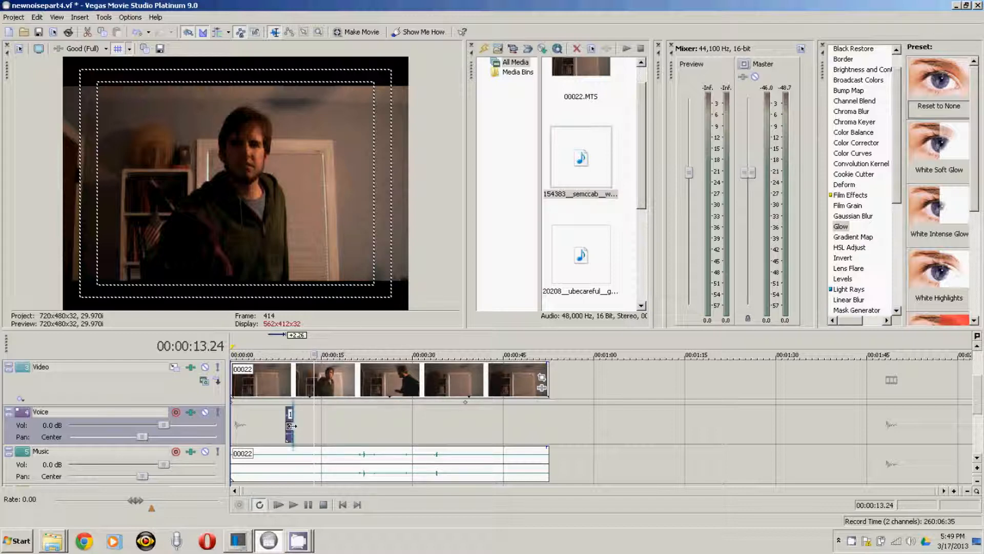
pyautogui.moveTo(297, 423); pyautogui.dragTo(308, 425)
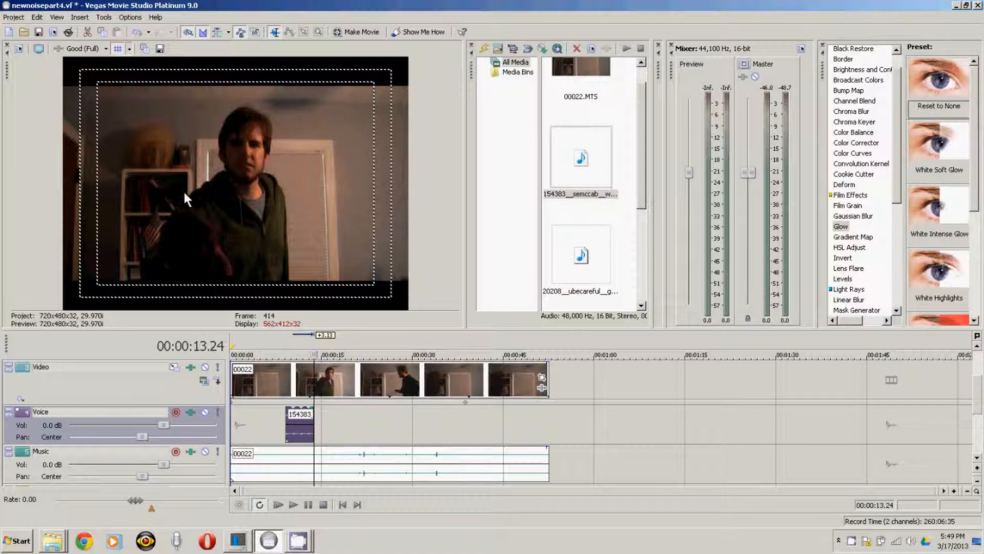
# - Place 20208__ubecareful__growl1.wav on the Sound Effects track at 00:00:13.24
pyautogui.moveTo(977, 400); pyautogui.dragTo(982, 414)
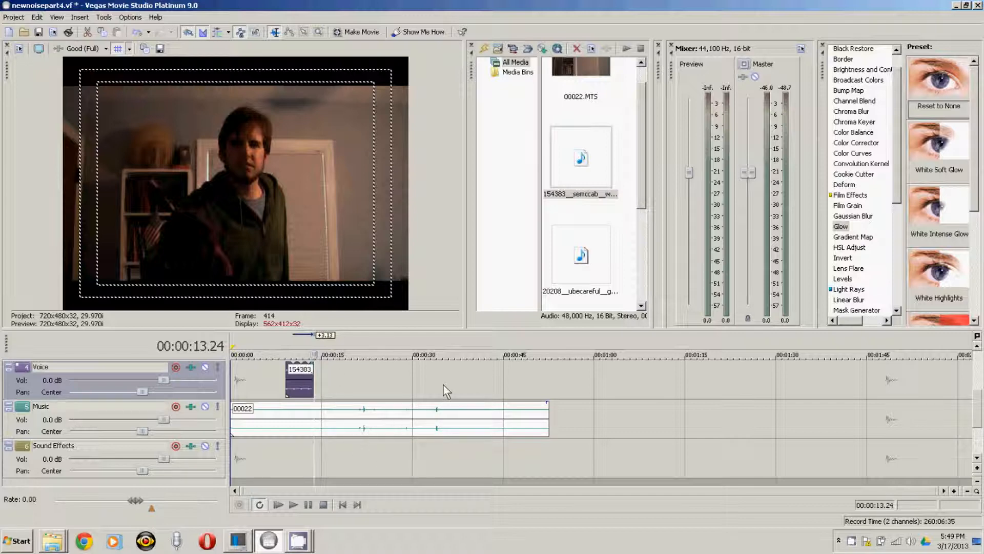
pyautogui.click(578, 263)
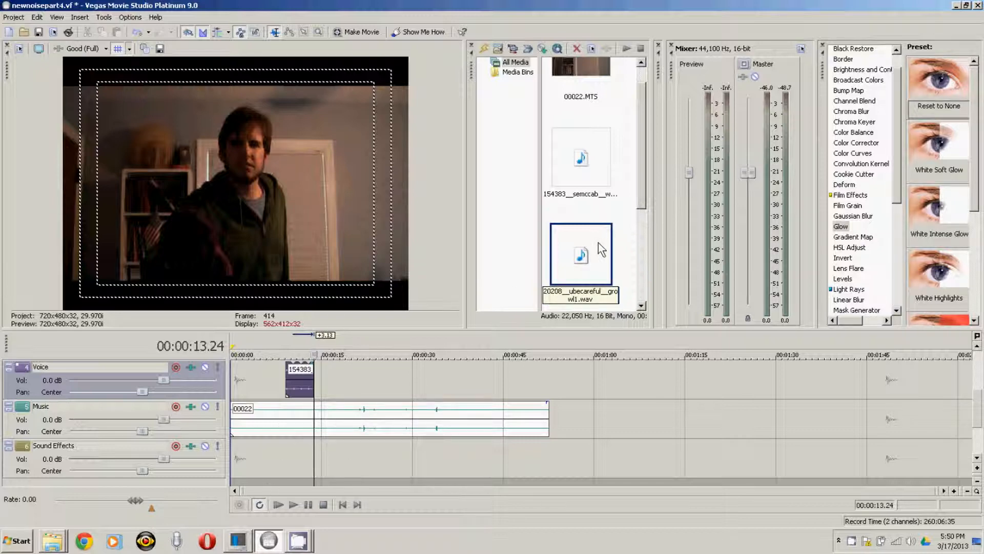
pyautogui.moveTo(587, 254); pyautogui.dragTo(322, 471)
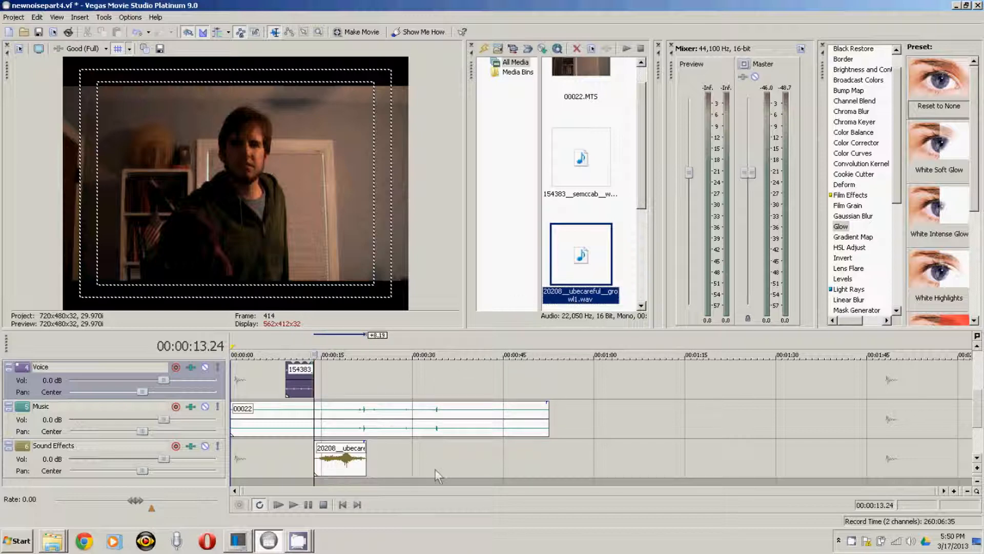
# - Shift the growl clip 24 frames earlier on the Sound Effects track, and play back the section to check its timing
pyautogui.moveTo(981, 419); pyautogui.dragTo(980, 401)
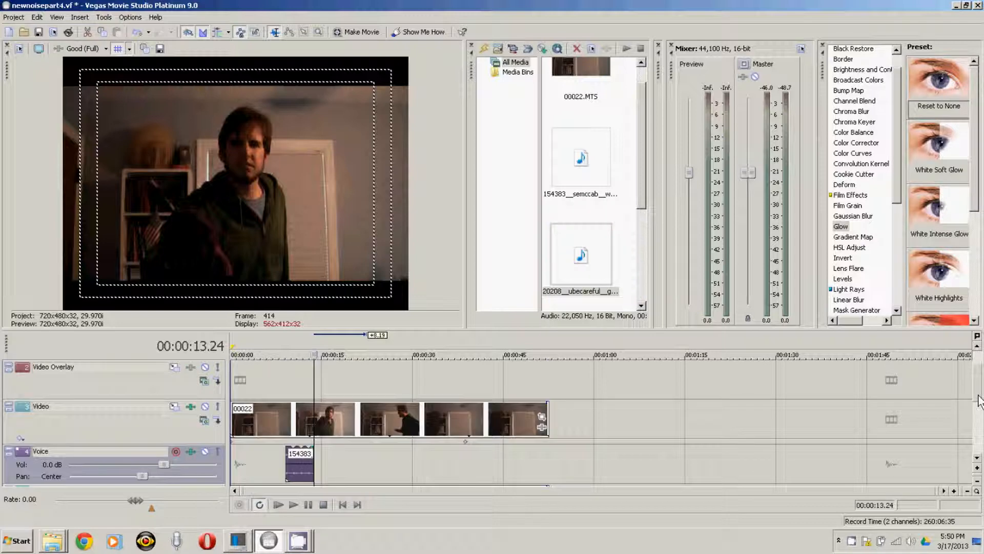
pyautogui.moveTo(981, 404); pyautogui.dragTo(980, 405)
pyautogui.moveTo(332, 457); pyautogui.dragTo(327, 460)
pyautogui.moveTo(978, 418); pyautogui.dragTo(977, 381)
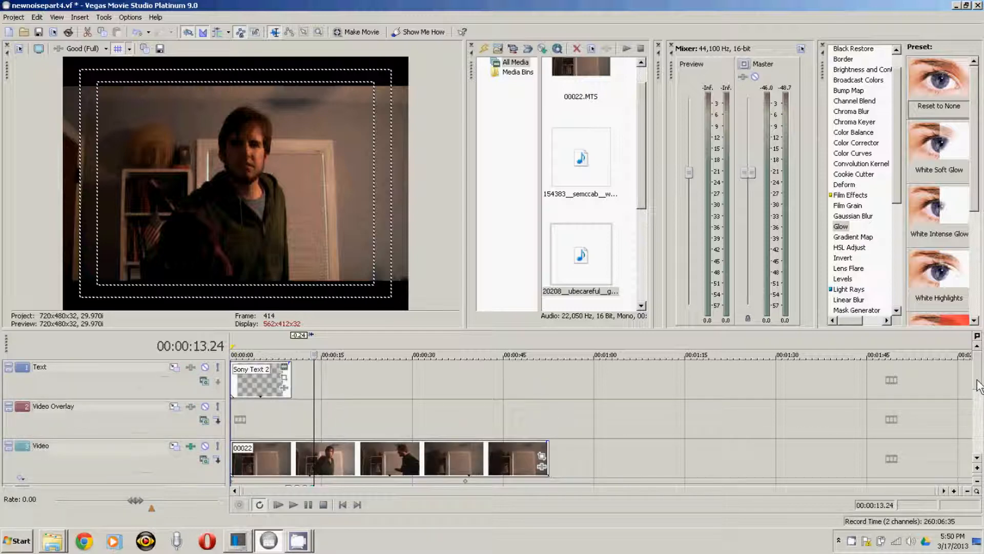
pyautogui.click(303, 419)
pyautogui.click(293, 504)
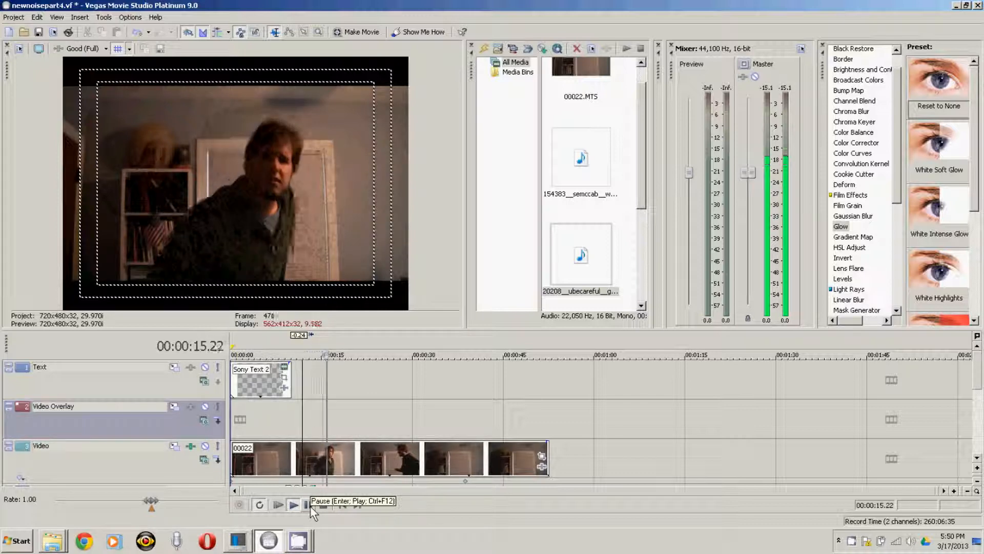
pyautogui.click(311, 507)
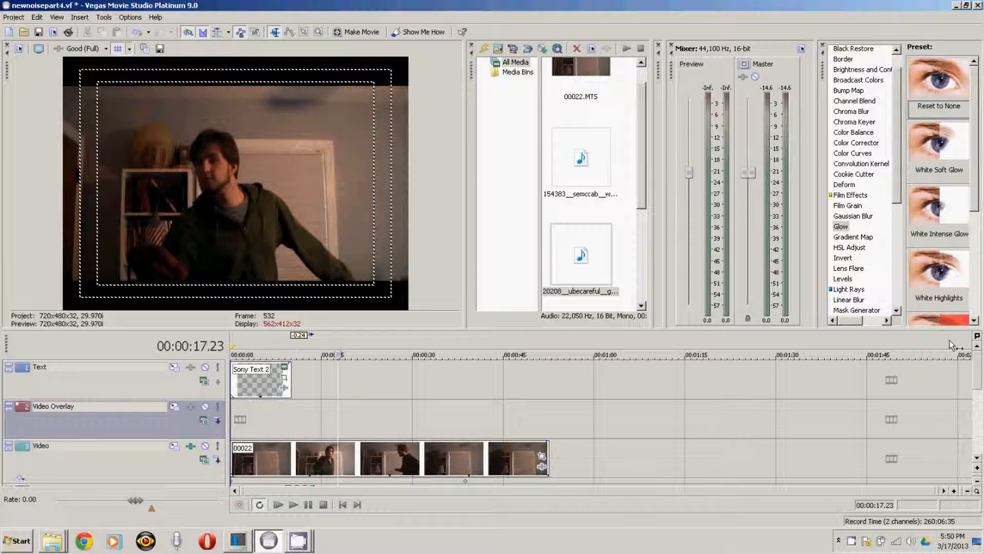
# - Trim the end of the growl clip on the Sound Effects track to about 00:00:16.25
pyautogui.moveTo(977, 382); pyautogui.dragTo(979, 410)
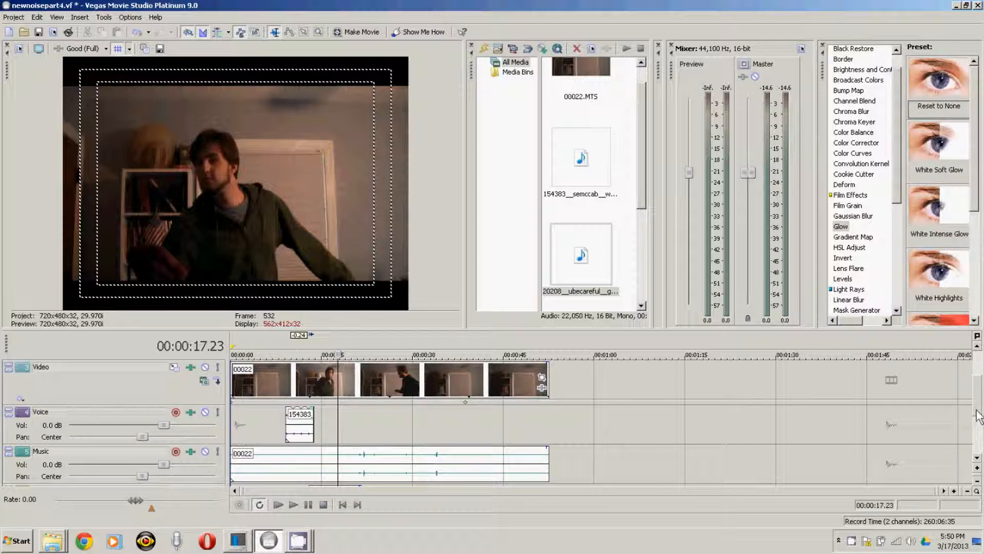
pyautogui.scroll(-1, 978, 416)
pyautogui.click(359, 465)
pyautogui.moveTo(359, 465); pyautogui.dragTo(331, 468)
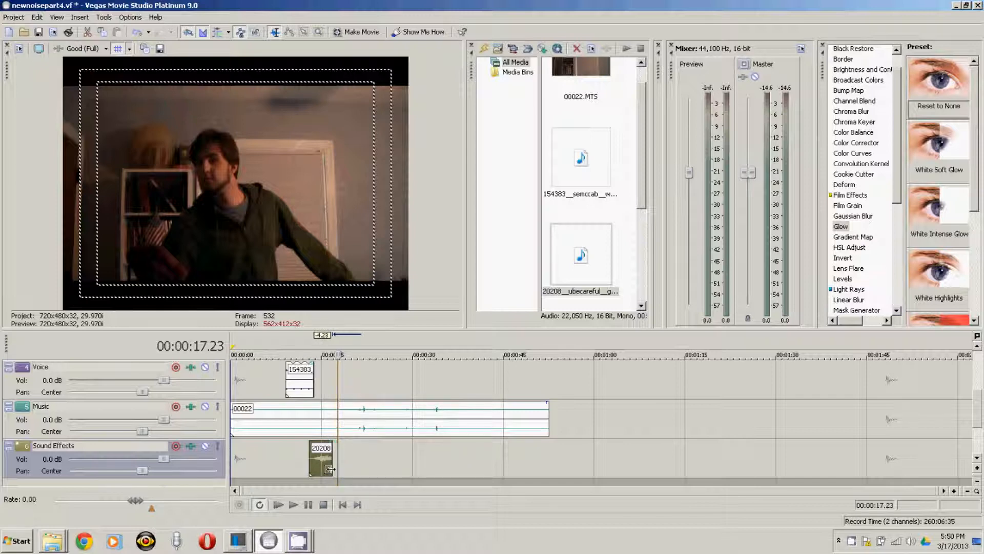
pyautogui.click(330, 382)
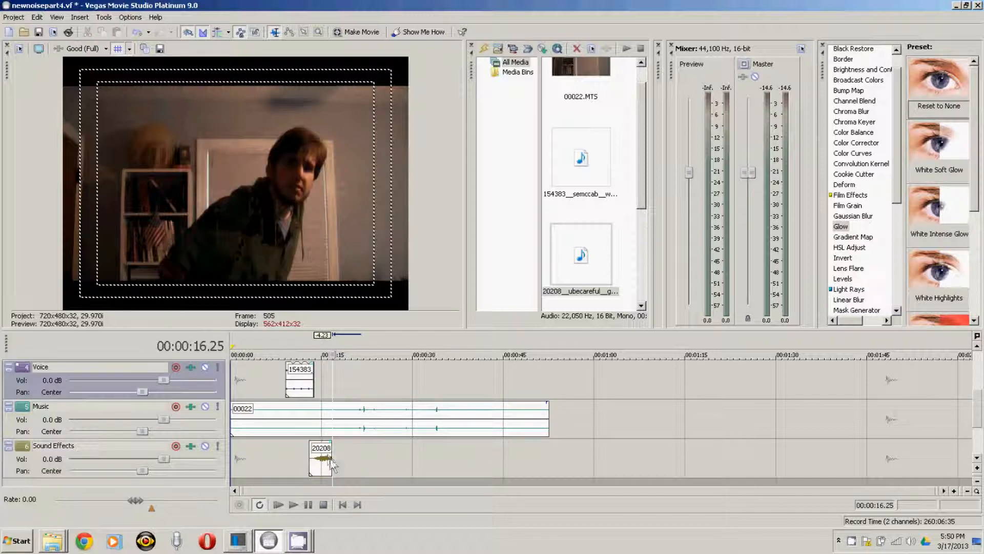
pyautogui.moveTo(330, 455); pyautogui.dragTo(333, 455)
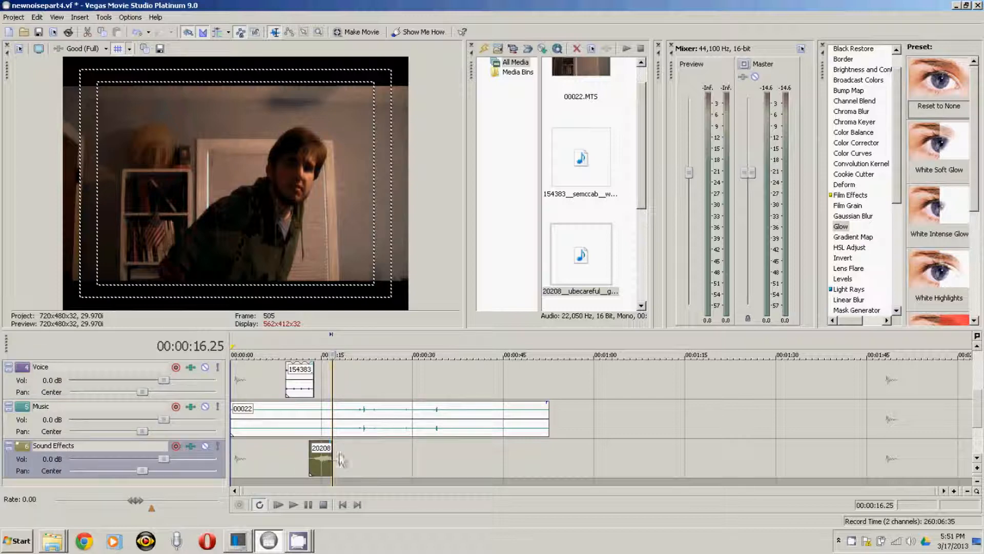
pyautogui.moveTo(333, 355); pyautogui.dragTo(333, 354)
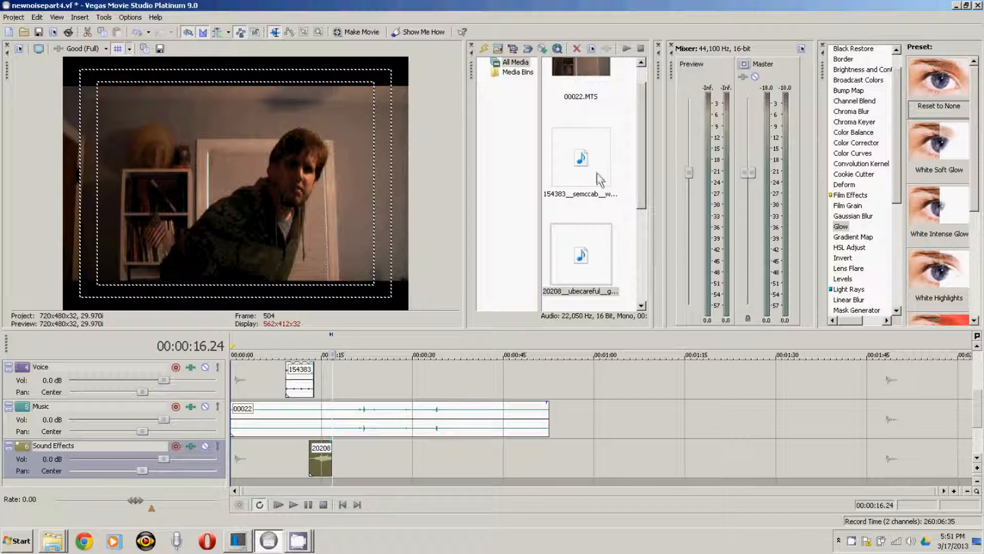
# - Look through the imported sound files in the project media
pyautogui.moveTo(638, 183); pyautogui.dragTo(643, 276)
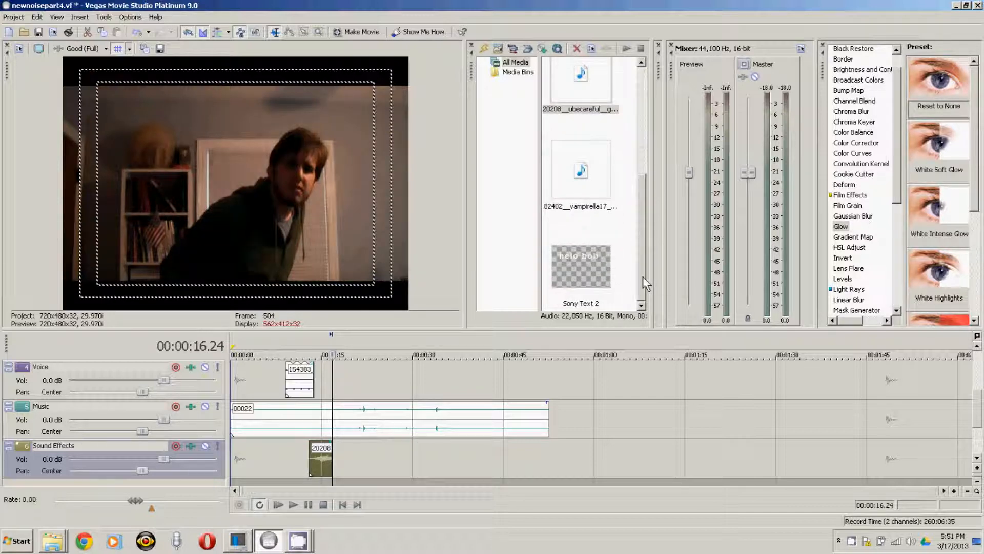
pyautogui.click(590, 175)
pyautogui.moveTo(644, 247); pyautogui.dragTo(631, 163)
pyautogui.click(578, 149)
pyautogui.click(571, 250)
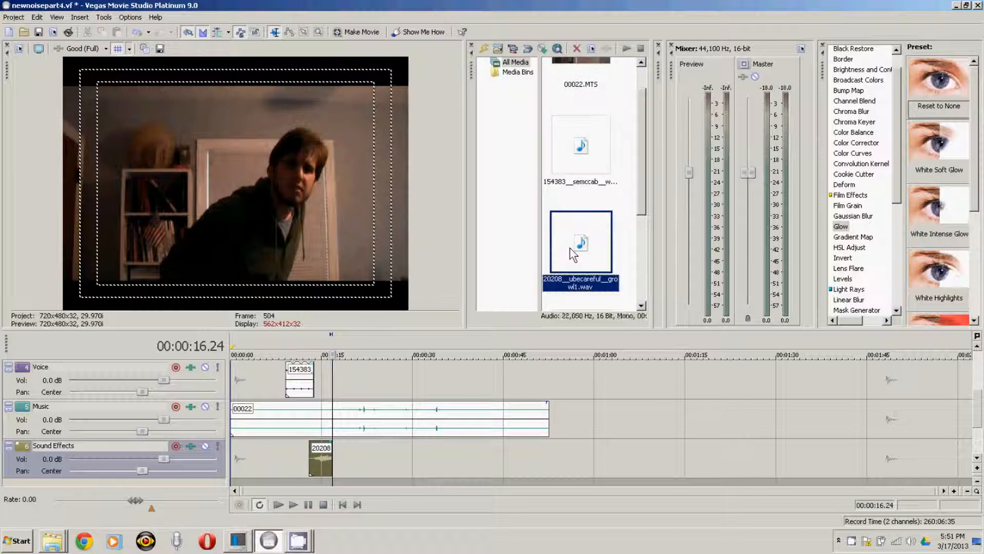
pyautogui.click(595, 166)
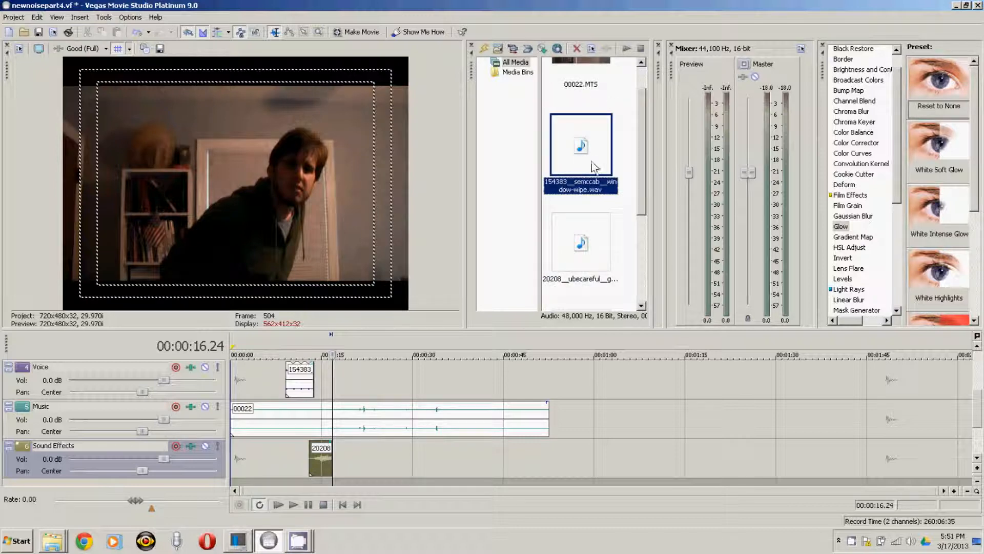
pyautogui.moveTo(642, 190); pyautogui.dragTo(645, 149)
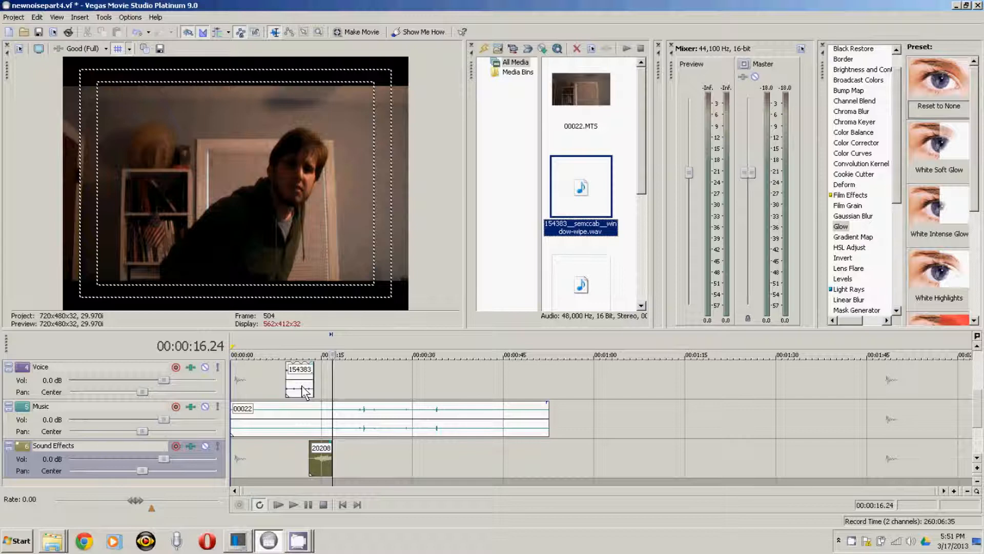
# - Switch to the resource folder in Windows Explorer, and clear its file selection to view the available sound files
pyautogui.click(51, 546)
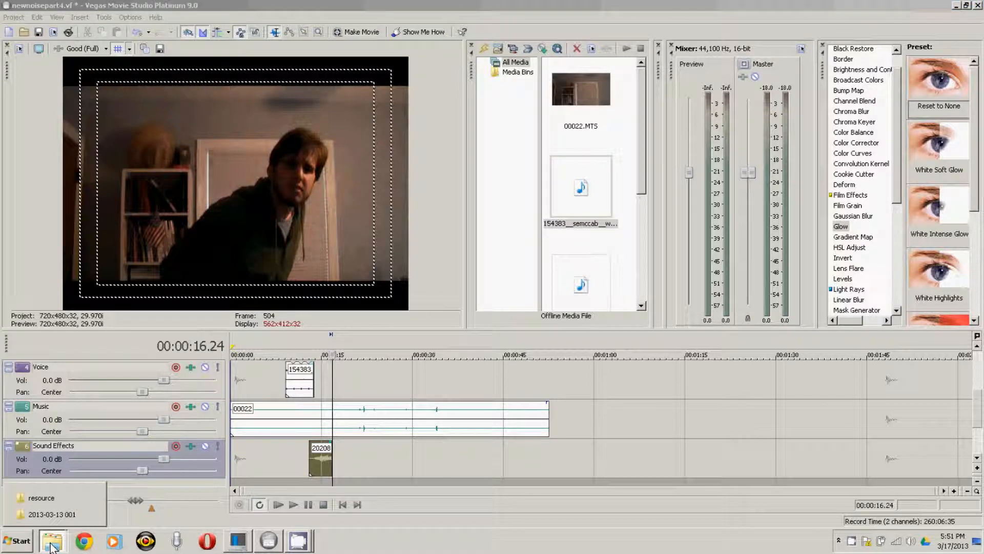
pyautogui.click(48, 499)
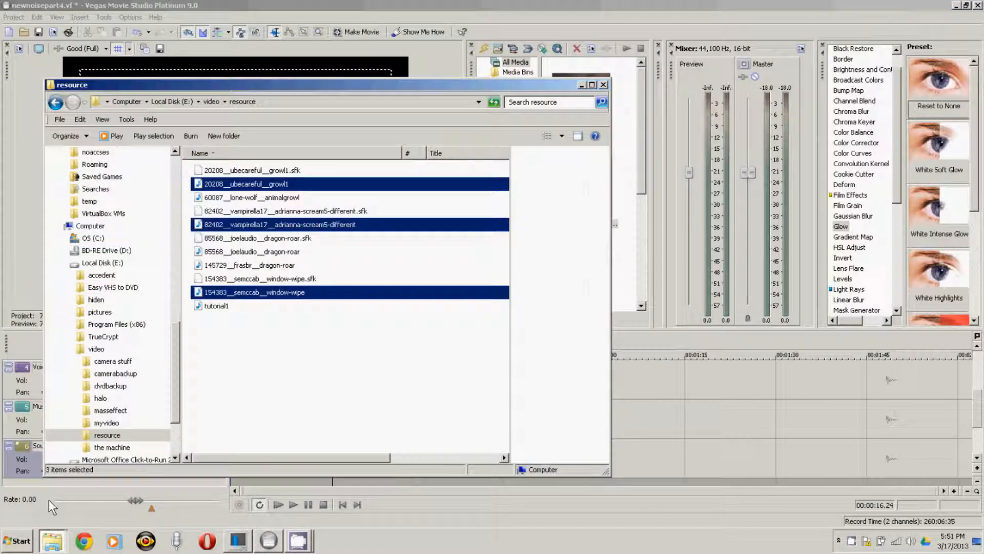
pyautogui.click(275, 377)
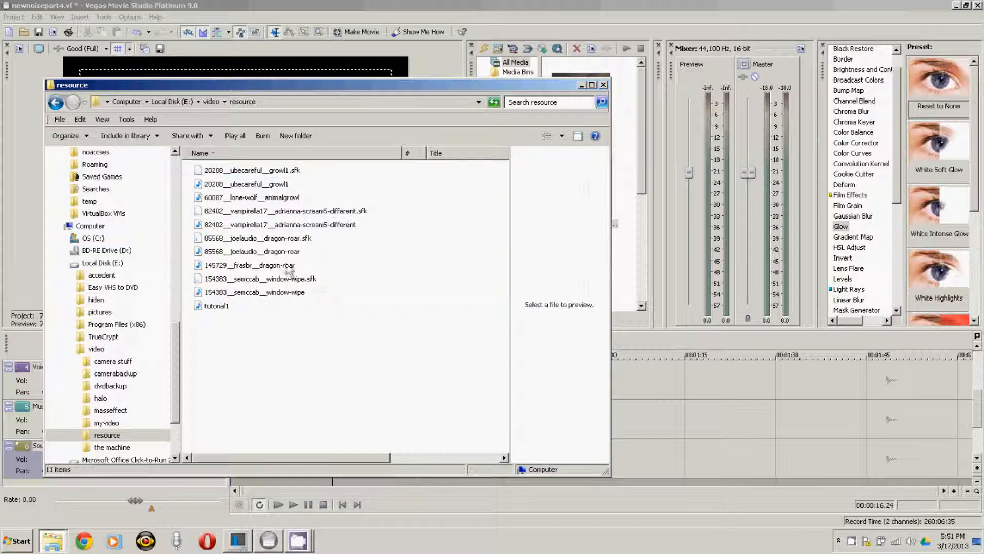
# - Add the 85568__joelaudio__dragon-roar sound from the resource folder to the project media and preview it
pyautogui.click(290, 251)
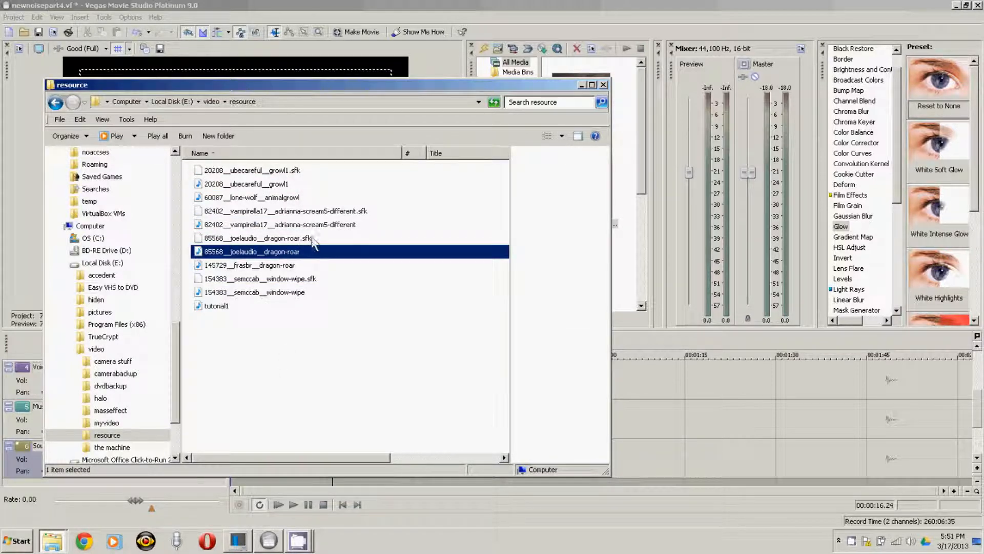
pyautogui.moveTo(295, 250); pyautogui.dragTo(628, 270)
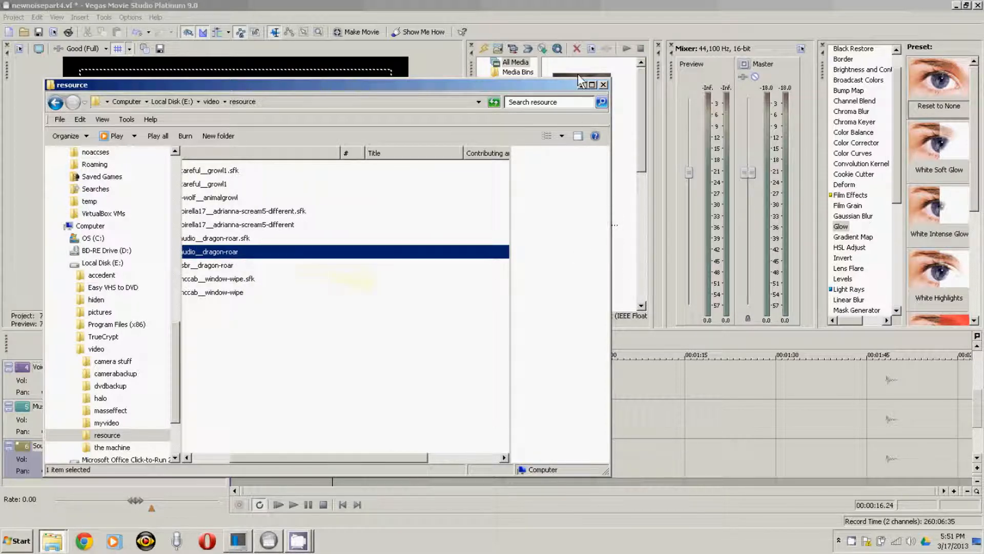
pyautogui.click(582, 85)
pyautogui.moveTo(642, 157); pyautogui.dragTo(656, 267)
pyautogui.click(628, 49)
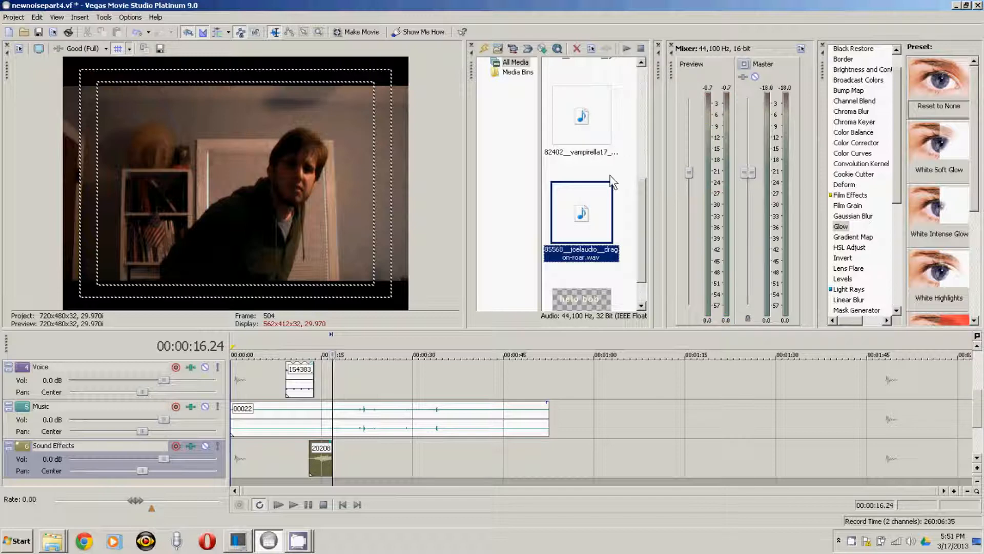
# - Place the dragon-roar sound directly after the growl clip on the Sound Effects track, and play back the section
pyautogui.moveTo(595, 218); pyautogui.dragTo(338, 474)
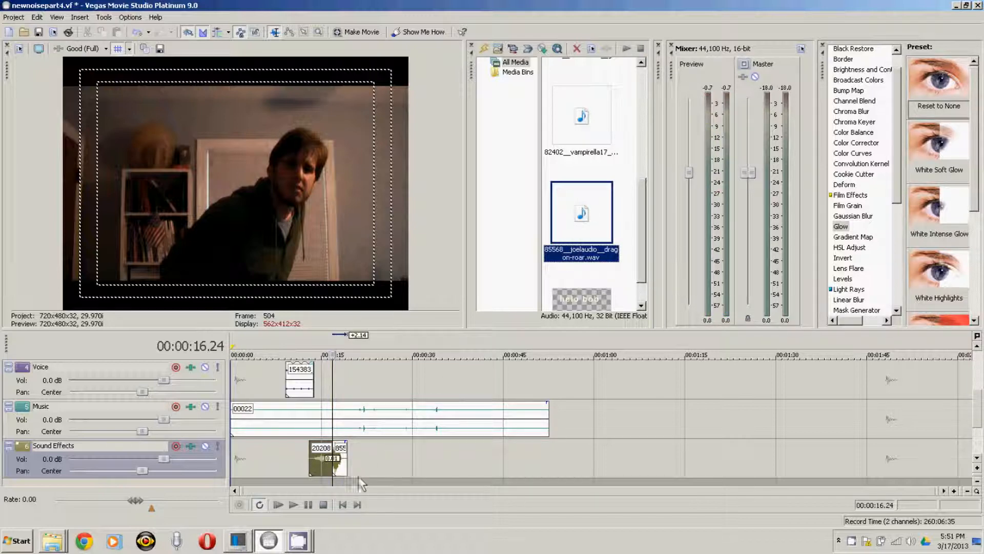
pyautogui.click(293, 505)
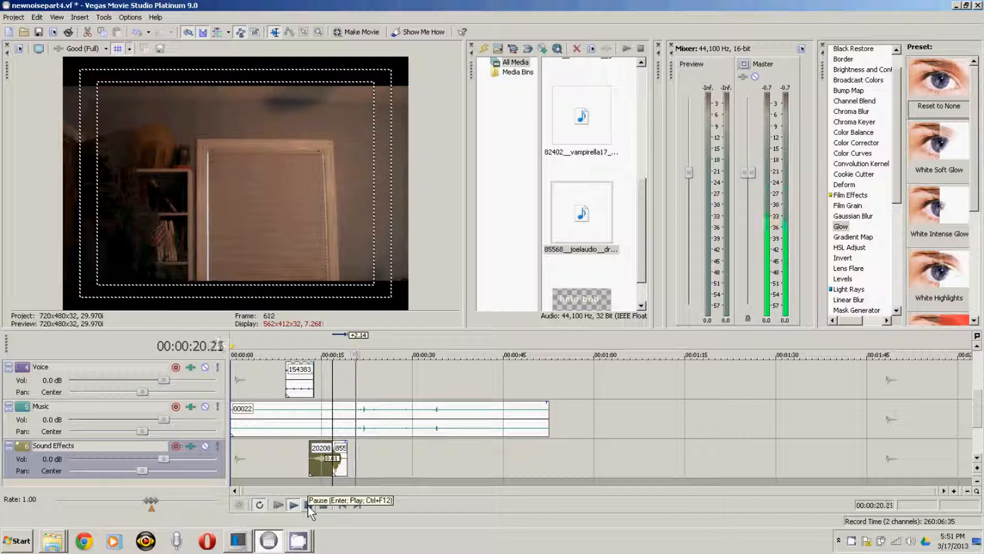
pyautogui.click(308, 506)
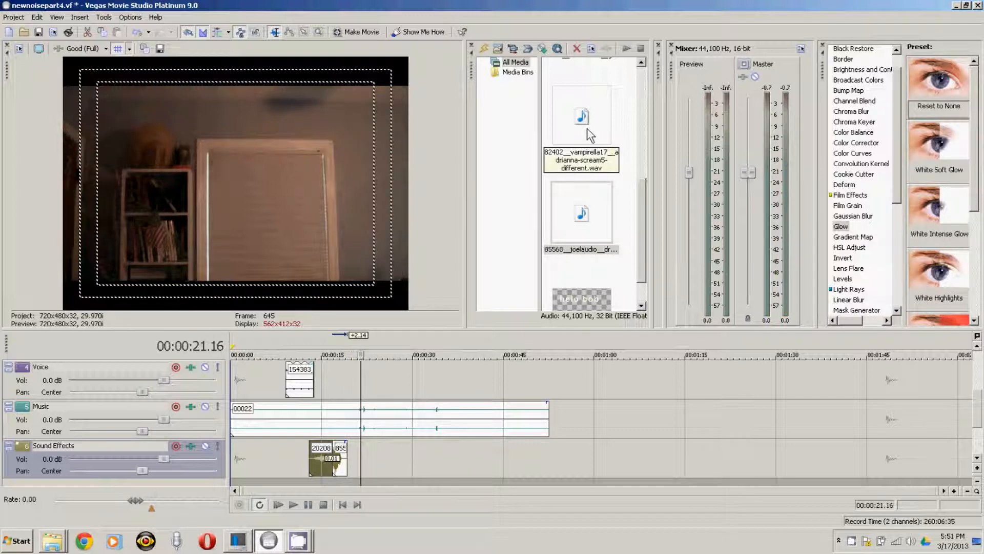
# - Open the 82402__vampirella17__adrianna-scream5-different sound in the Trimmer and select its first scream, from 00:00:00.25 to 00:00:02.05
pyautogui.click(582, 117)
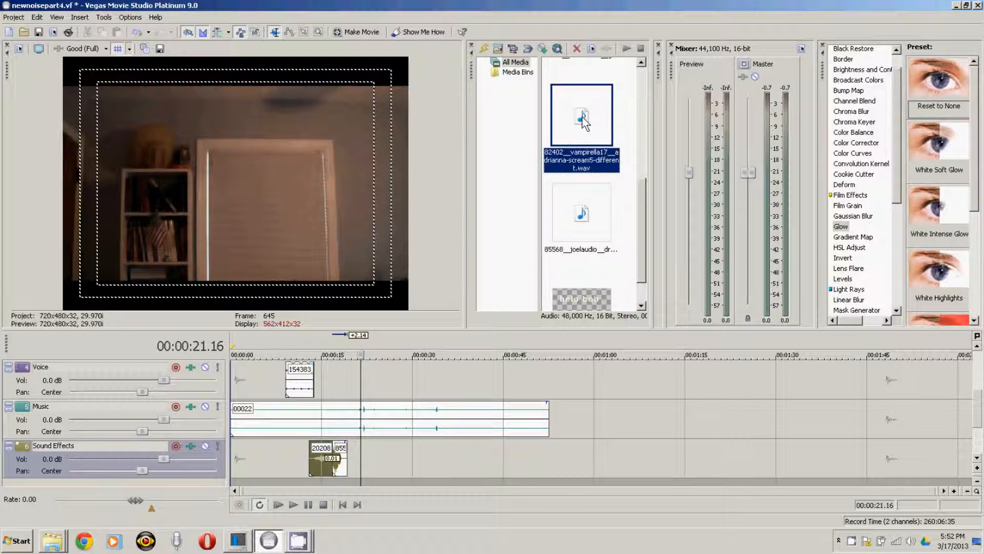
pyautogui.rightClick(583, 121)
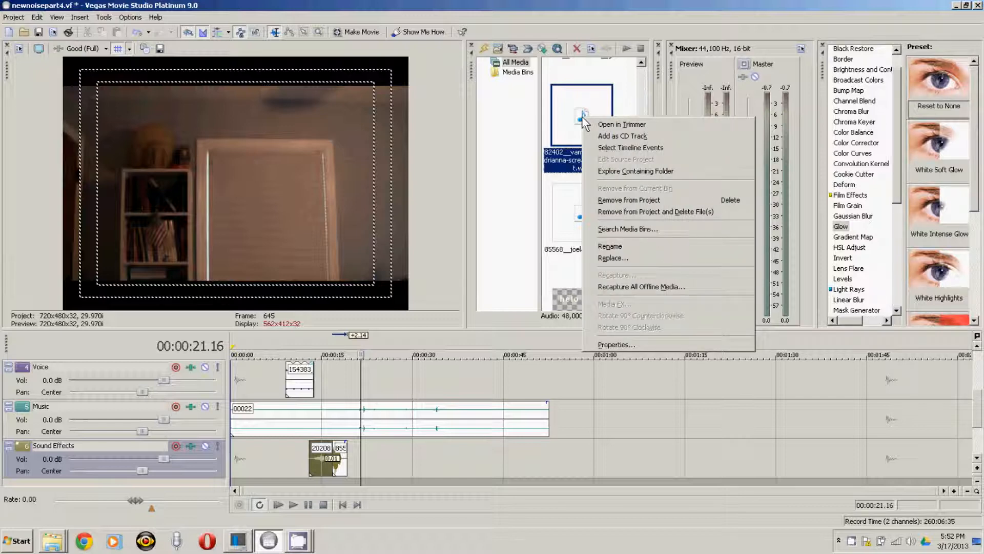
pyautogui.click(592, 124)
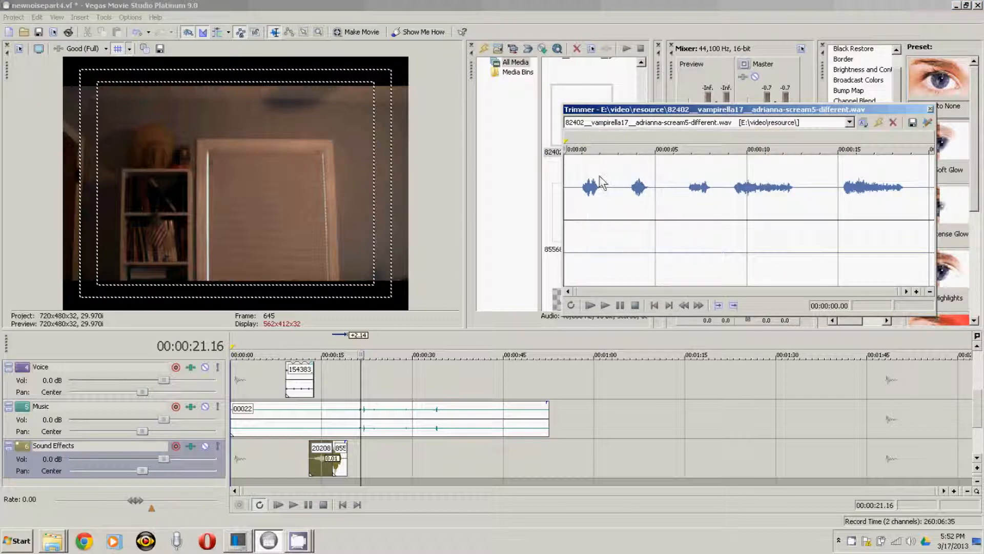
pyautogui.moveTo(565, 140)
pyautogui.mouseDown()
pyautogui.moveTo(603, 149)
pyautogui.moveTo(580, 146)
pyautogui.mouseUp()
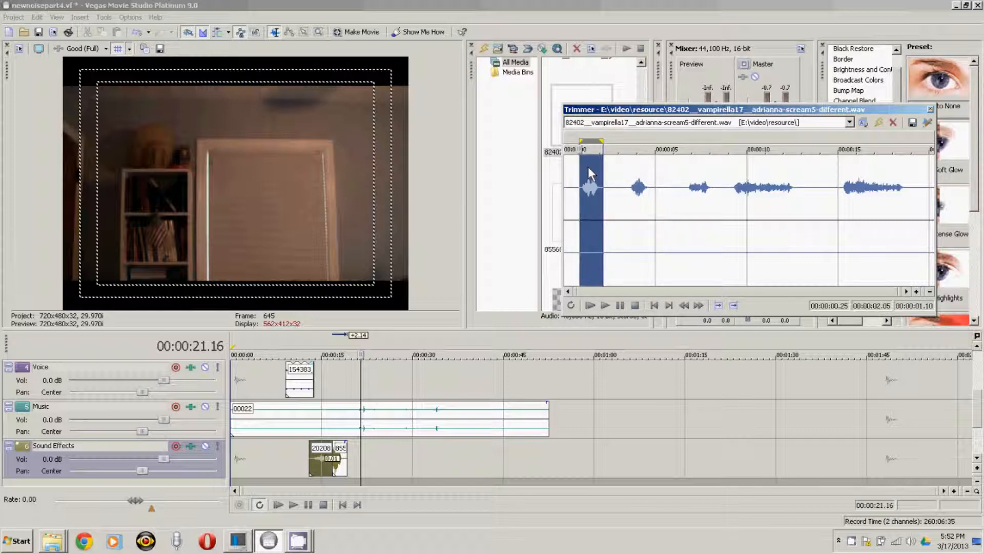
# - Place the selected scream on the Sound Effects track at 00:00:21.16, close the Trimmer, and play back the section
pyautogui.moveTo(589, 167); pyautogui.dragTo(367, 474)
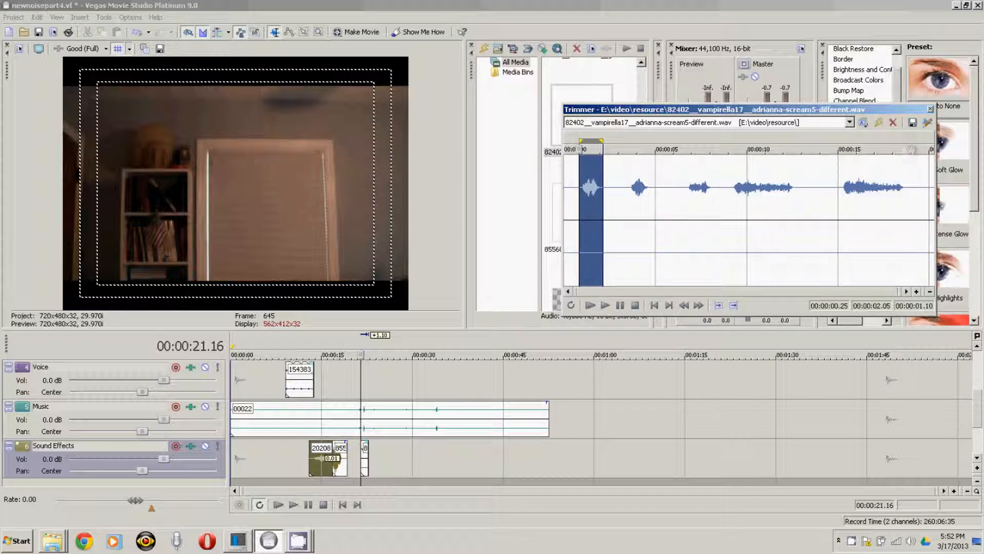
pyautogui.click(931, 109)
pyautogui.click(293, 505)
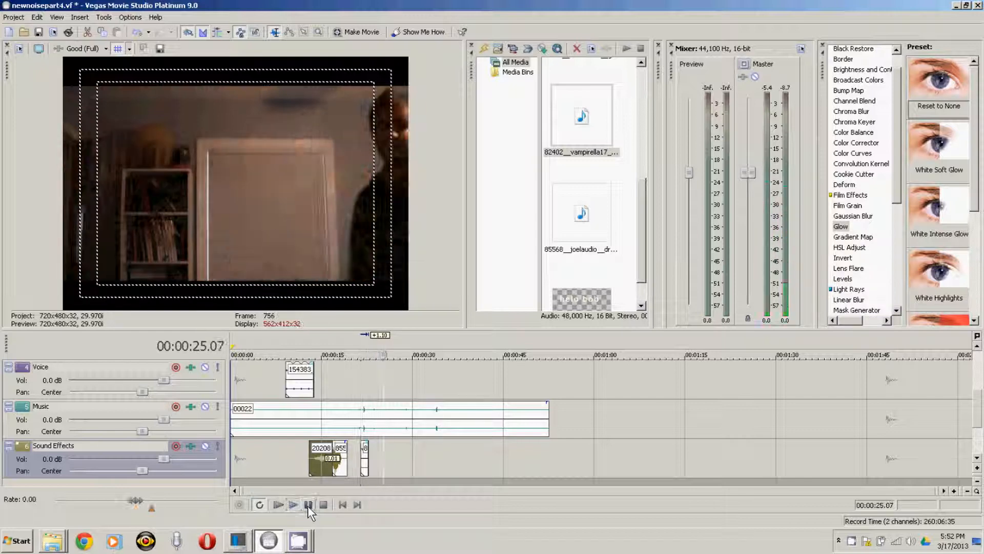
pyautogui.click(308, 505)
# - Copy the dragon-roar clip and paste it at 00:00:26.23 on the Sound Effects track
pyautogui.click(590, 205)
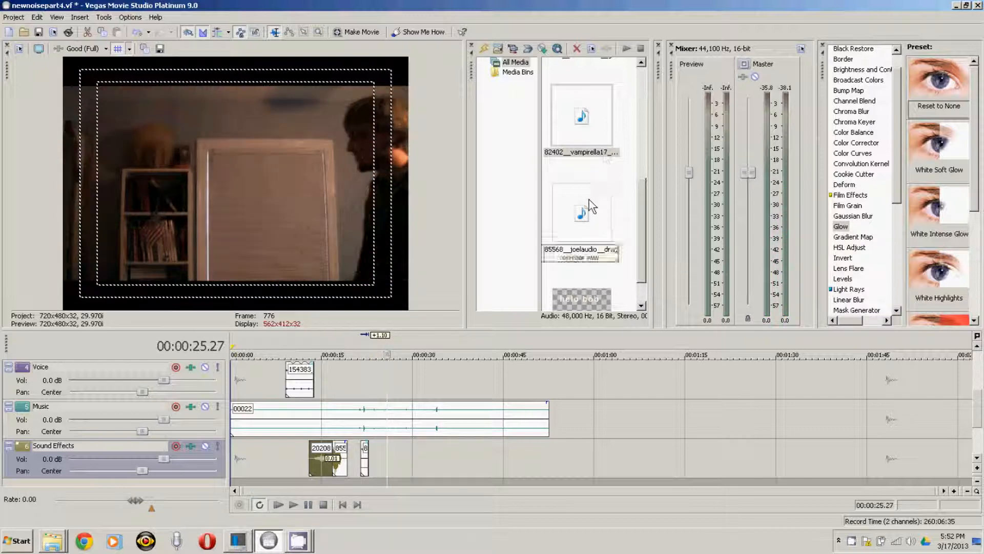
pyautogui.click(315, 462)
pyautogui.click(339, 462)
pyautogui.rightClick(339, 462)
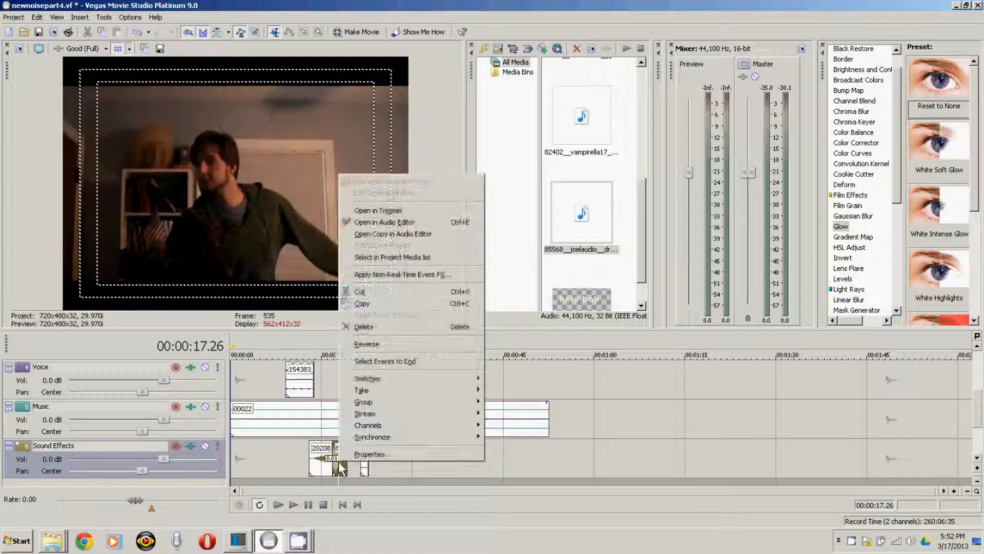
pyautogui.click(388, 305)
pyautogui.click(388, 466)
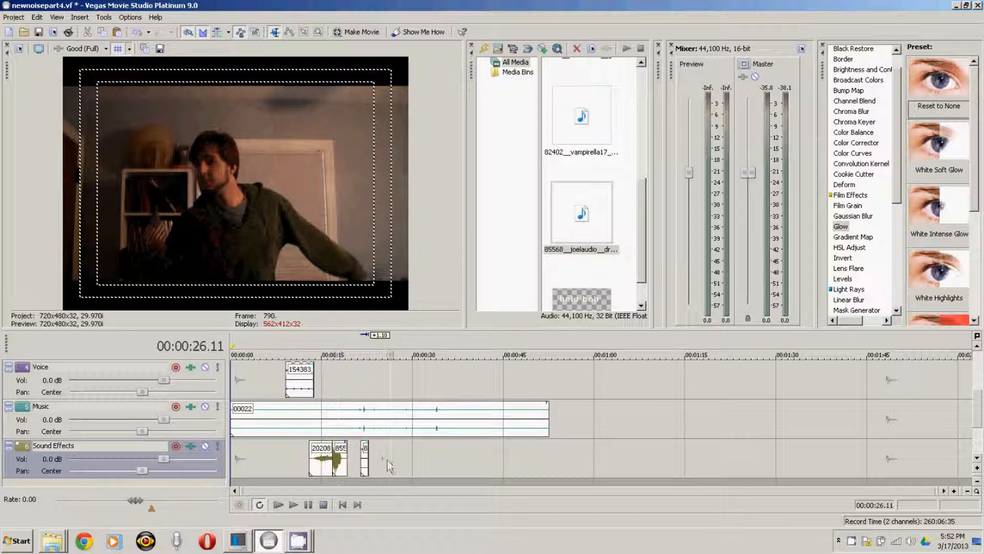
pyautogui.press('space')
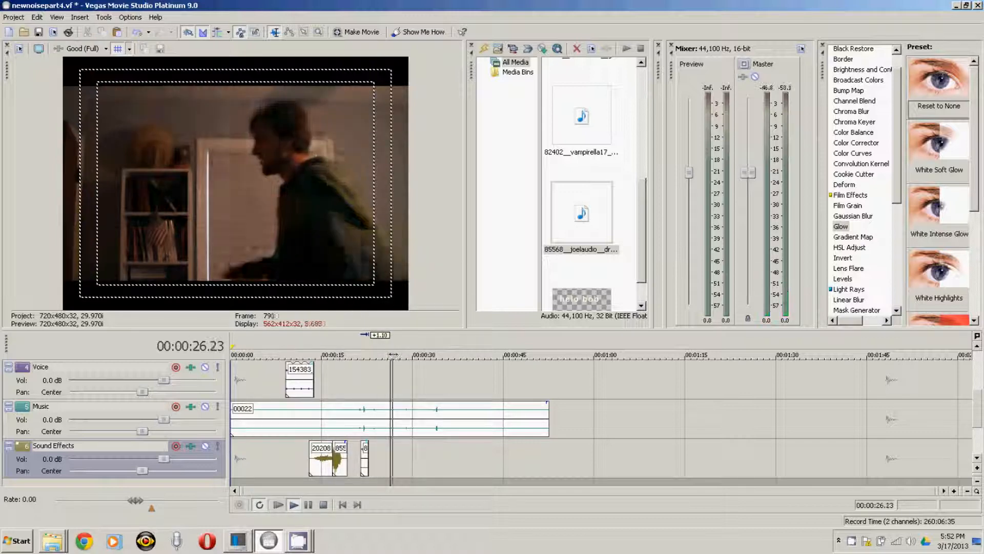
pyautogui.press('Return')
pyautogui.rightClick(395, 466)
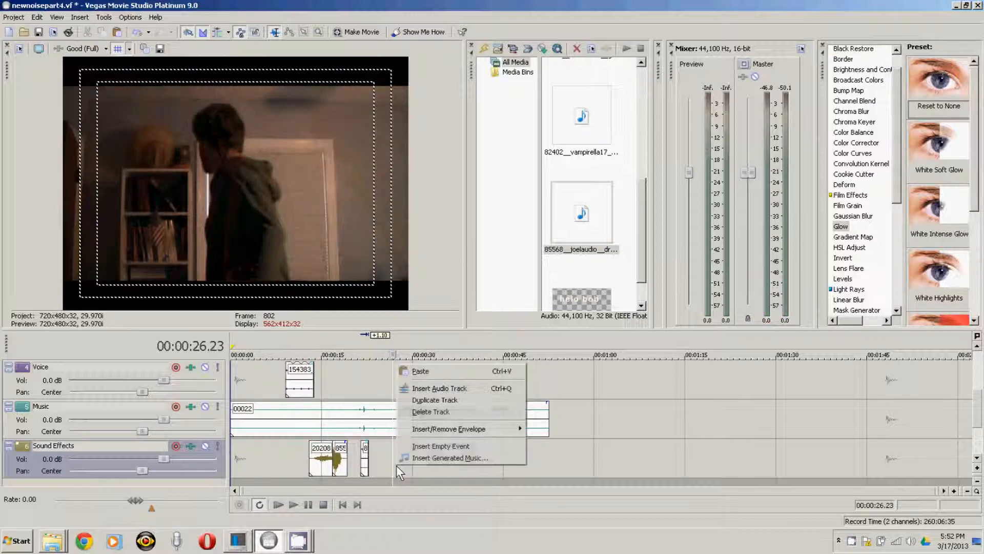
pyautogui.click(412, 308)
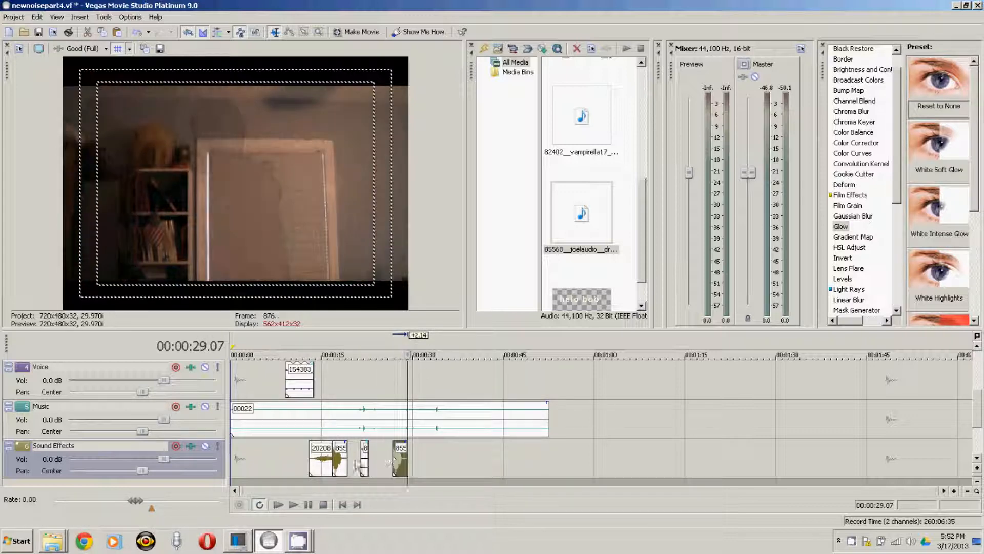
# - Duplicate the growl clip on the Sound Effects track and fit the copy between the scream and the second dragon roar
pyautogui.rightClick(322, 466)
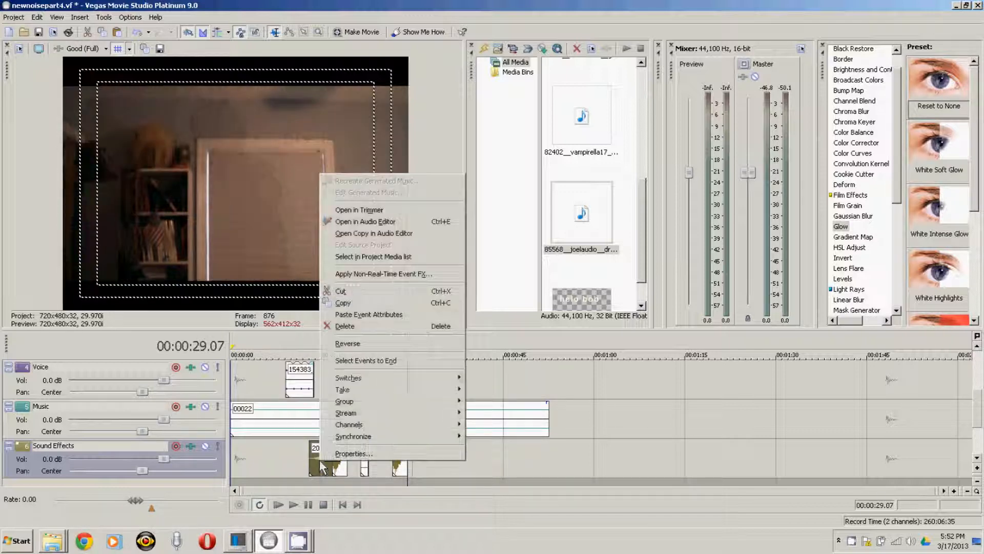
pyautogui.click(339, 299)
pyautogui.rightClick(384, 458)
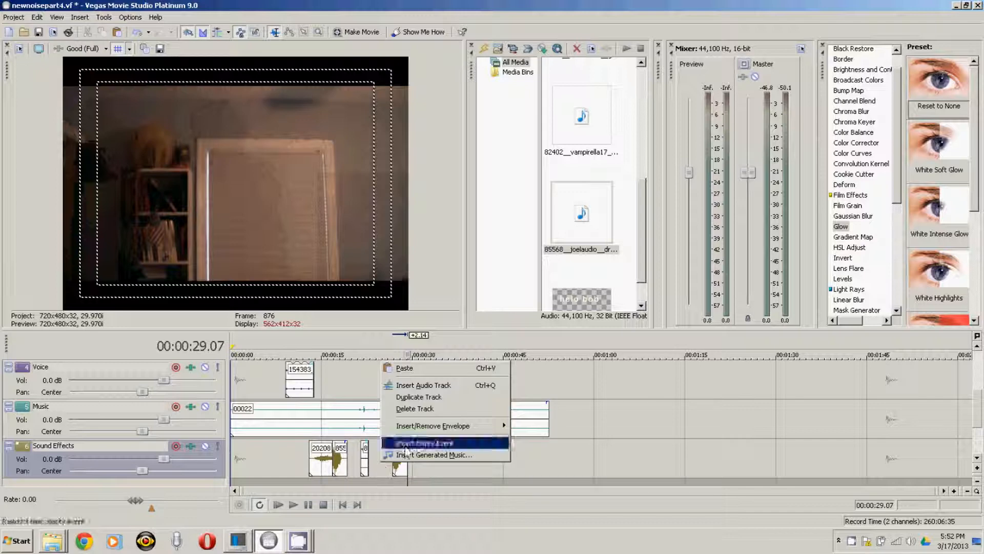
pyautogui.click(392, 367)
pyautogui.moveTo(416, 459); pyautogui.dragTo(381, 456)
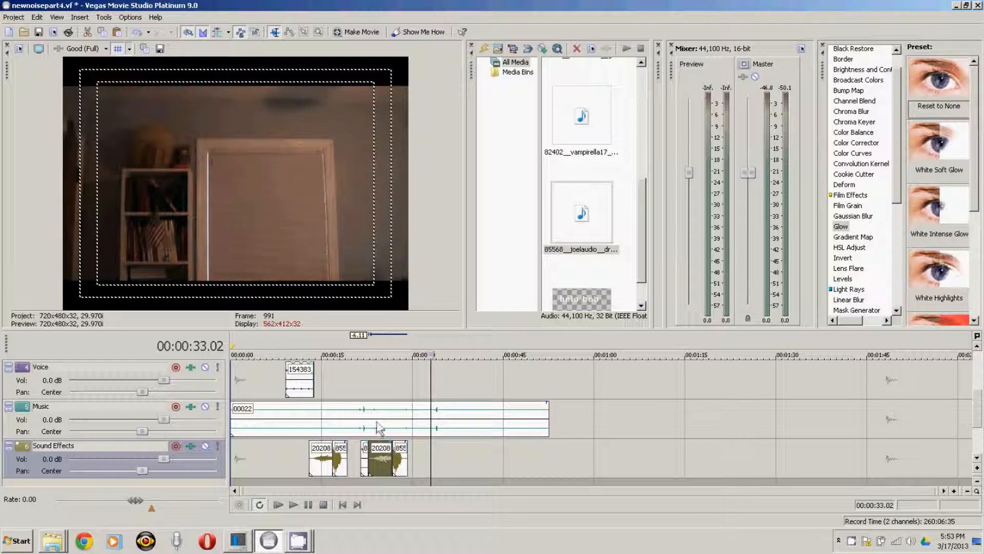
# - Play back from about 00:00:23.25 to check the timing of the second growl and dragon roar
pyautogui.click(376, 389)
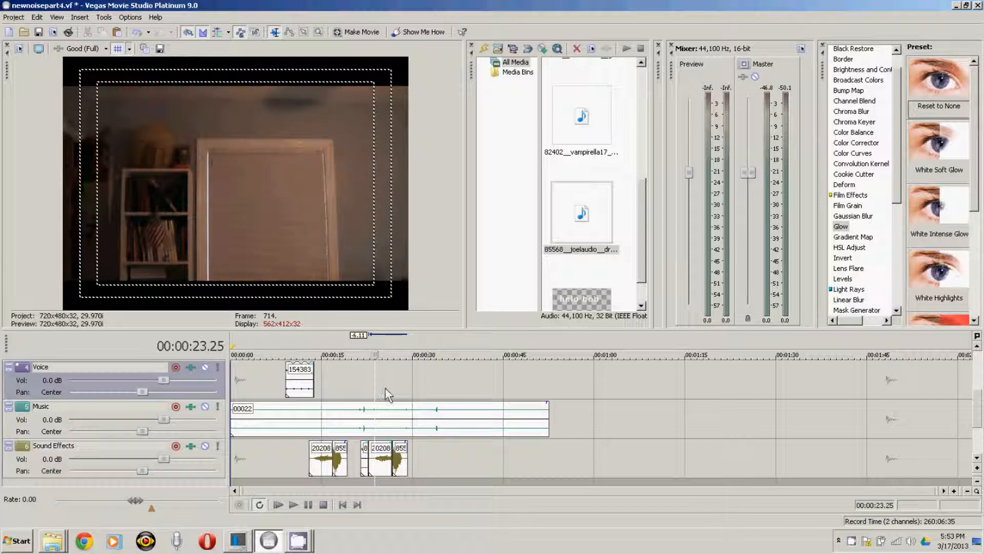
pyautogui.click(300, 504)
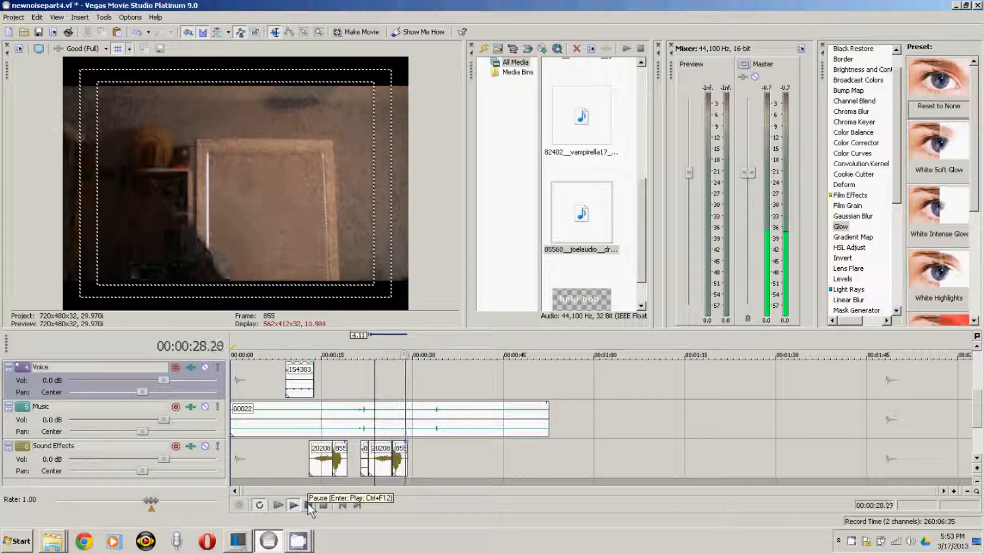
pyautogui.click(308, 505)
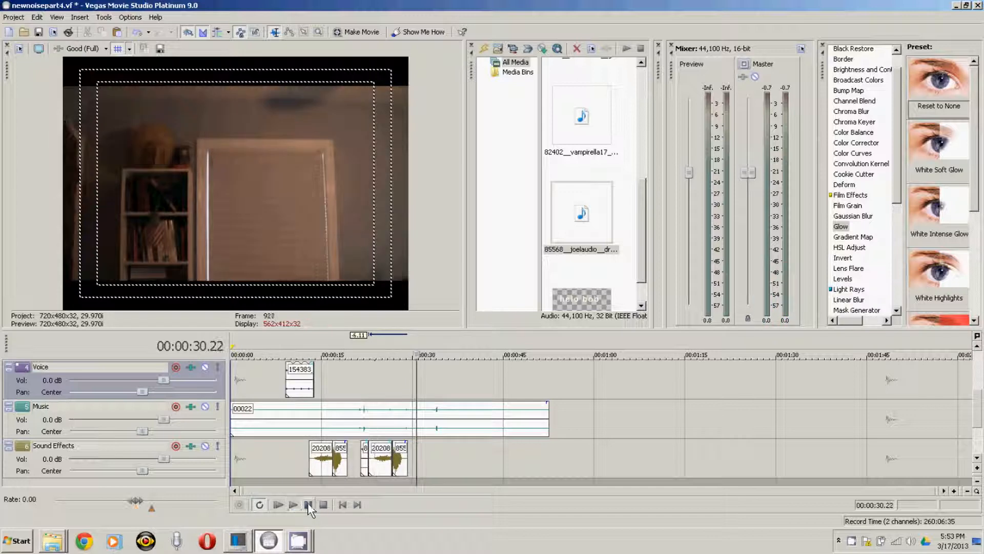
# - Copy the scream clip, paste it at 00:00:30.22 on the Sound Effects track, and check the video that follows
pyautogui.rightClick(365, 458)
pyautogui.click(421, 312)
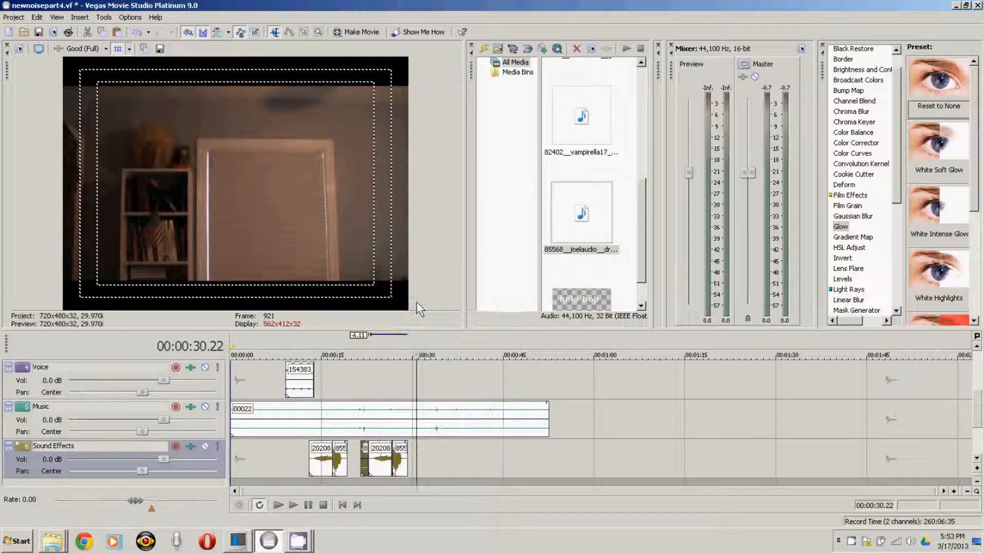
pyautogui.rightClick(423, 456)
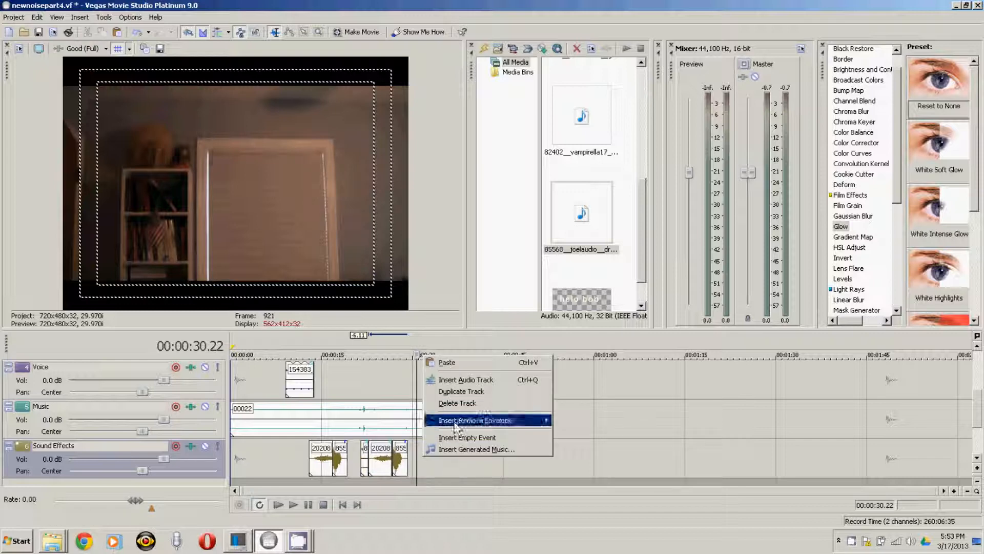
pyautogui.click(436, 363)
pyautogui.moveTo(424, 355); pyautogui.dragTo(442, 354)
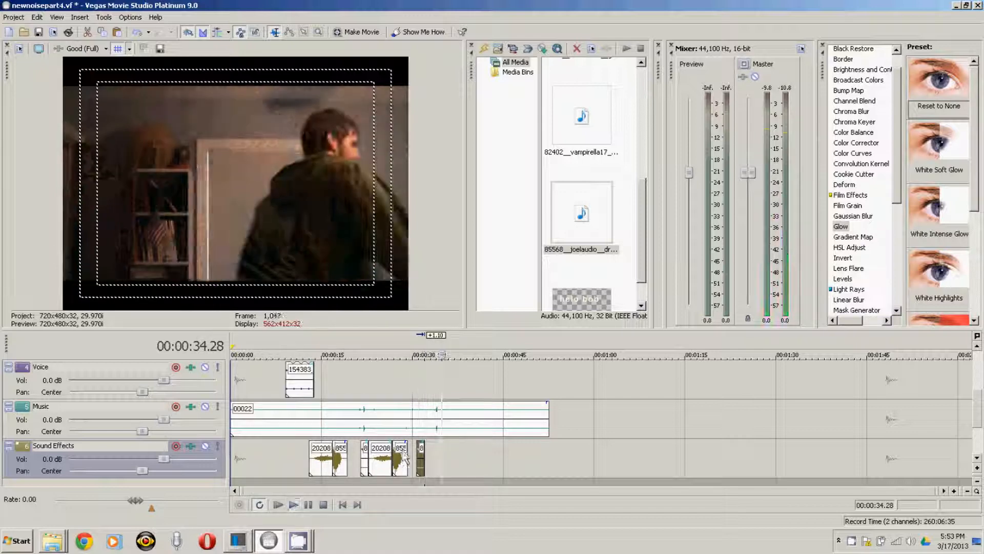
# - Copy the second growl clip on the Sound Effects track
pyautogui.click(378, 464)
pyautogui.rightClick(384, 464)
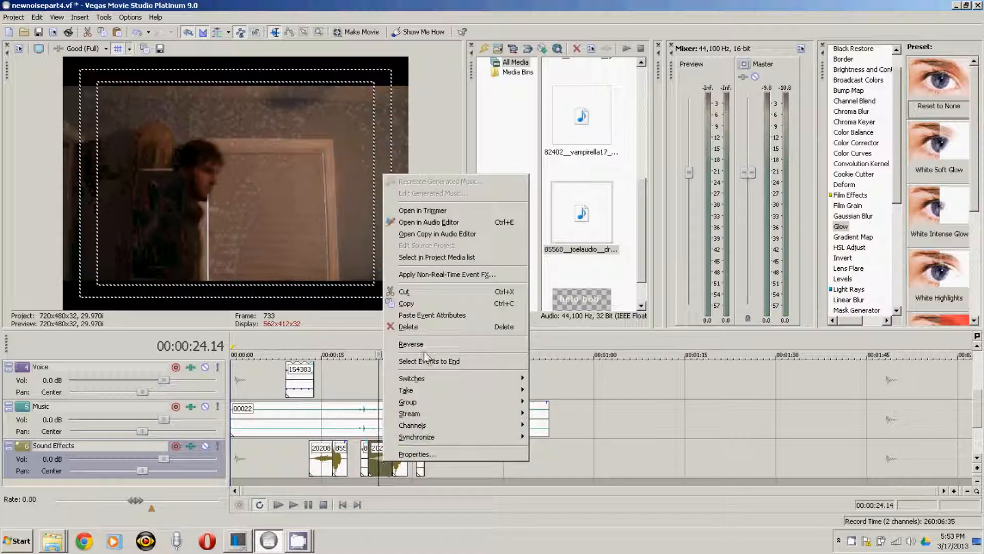
pyautogui.click(416, 305)
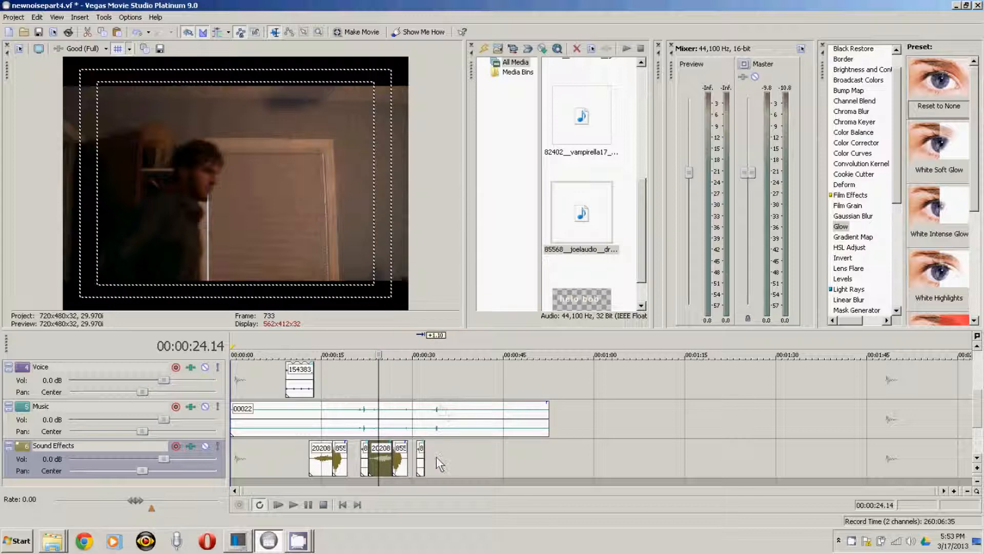
pyautogui.rightClick(436, 456)
pyautogui.click(462, 358)
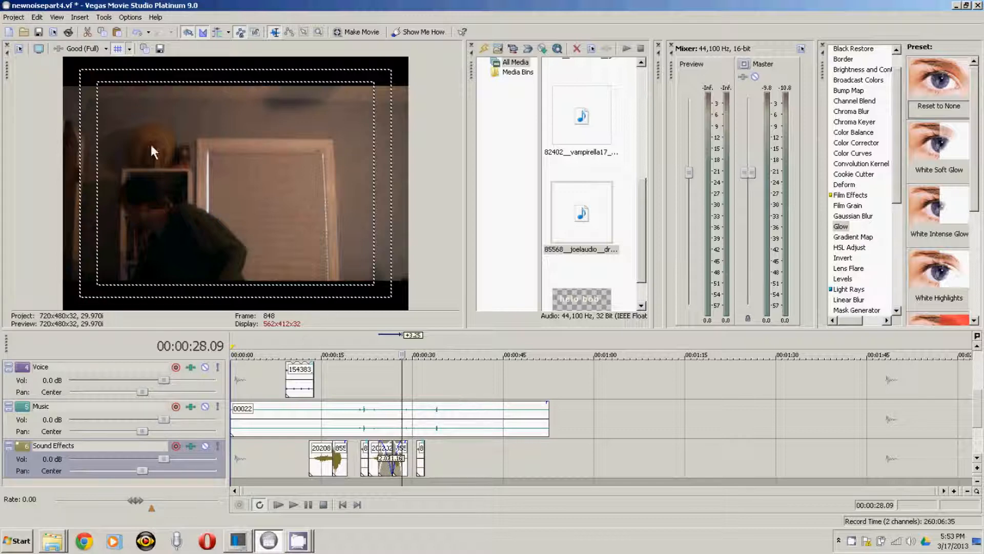
pyautogui.click(37, 17)
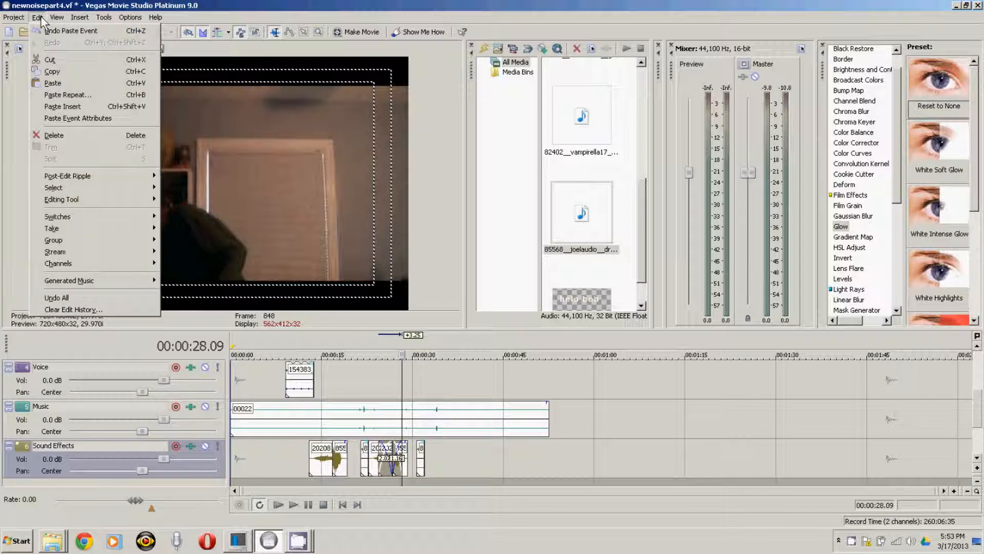
pyautogui.click(53, 31)
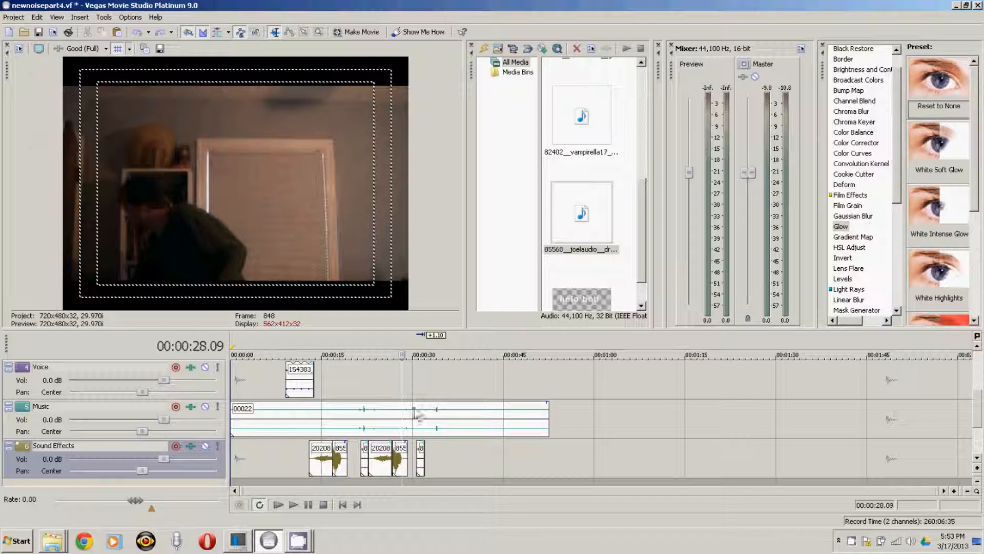
# - Paste the growl clip directly after the second scream at 00:00:32.02, and extend its end to about 00:00:38.22
pyautogui.rightClick(430, 467)
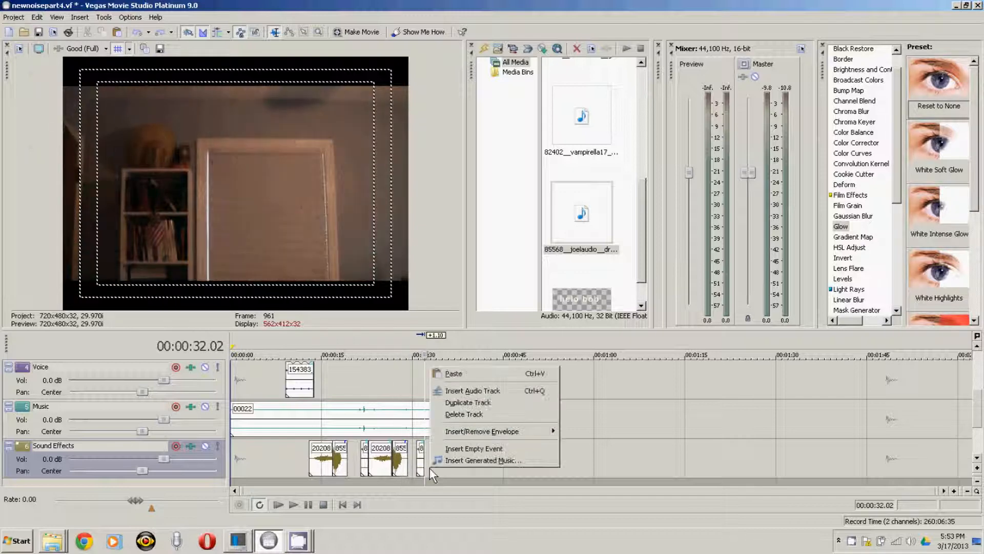
pyautogui.click(454, 374)
pyautogui.moveTo(449, 355)
pyautogui.mouseDown()
pyautogui.moveTo(433, 354)
pyautogui.moveTo(465, 354)
pyautogui.mouseUp()
pyautogui.moveTo(449, 462); pyautogui.dragTo(460, 458)
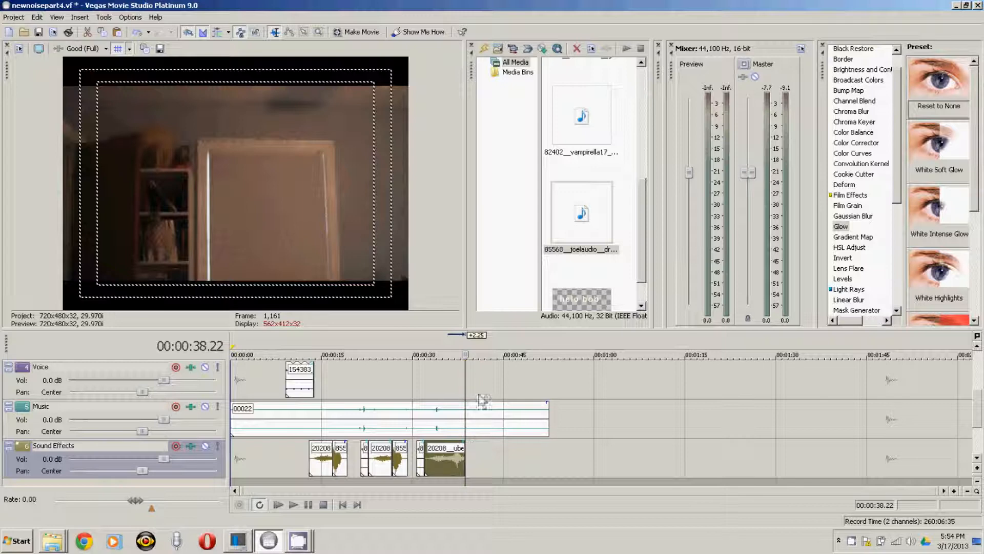
pyautogui.press('space')
pyautogui.moveTo(454, 354)
pyautogui.mouseDown()
pyautogui.moveTo(432, 354)
pyautogui.moveTo(459, 354)
pyautogui.mouseUp()
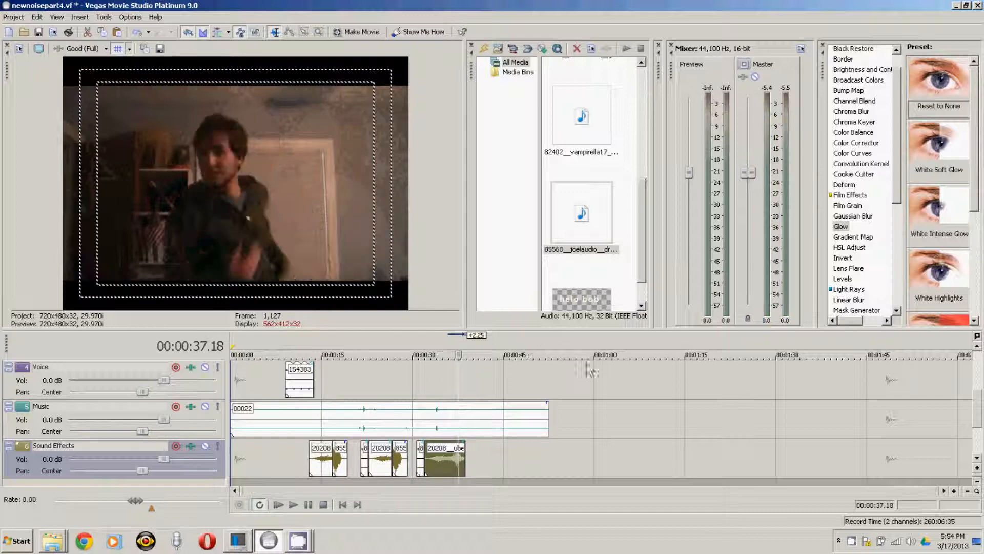
# - Trim the end of the 00022 video clip and its audio on the timeline to about 00:00:42
pyautogui.click(477, 454)
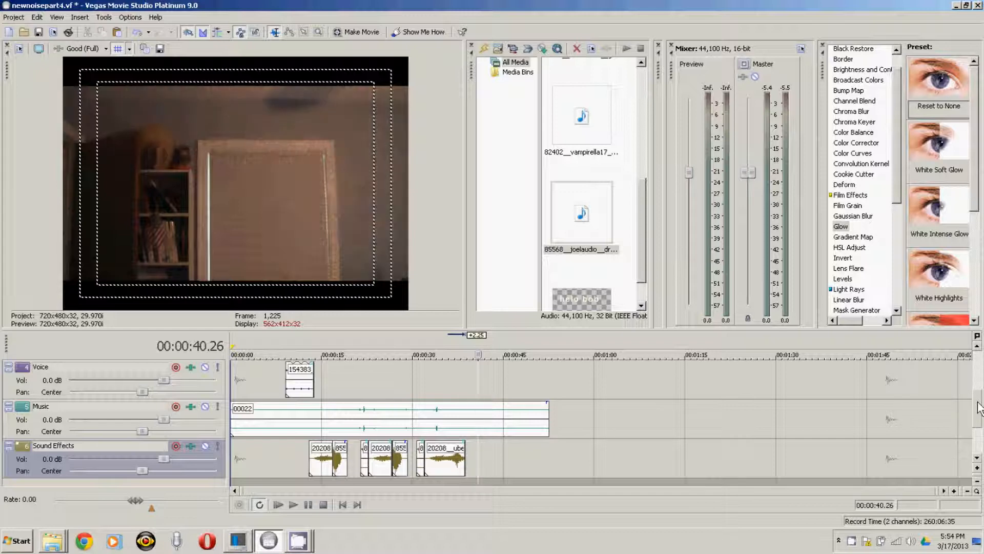
pyautogui.moveTo(979, 408); pyautogui.dragTo(980, 395)
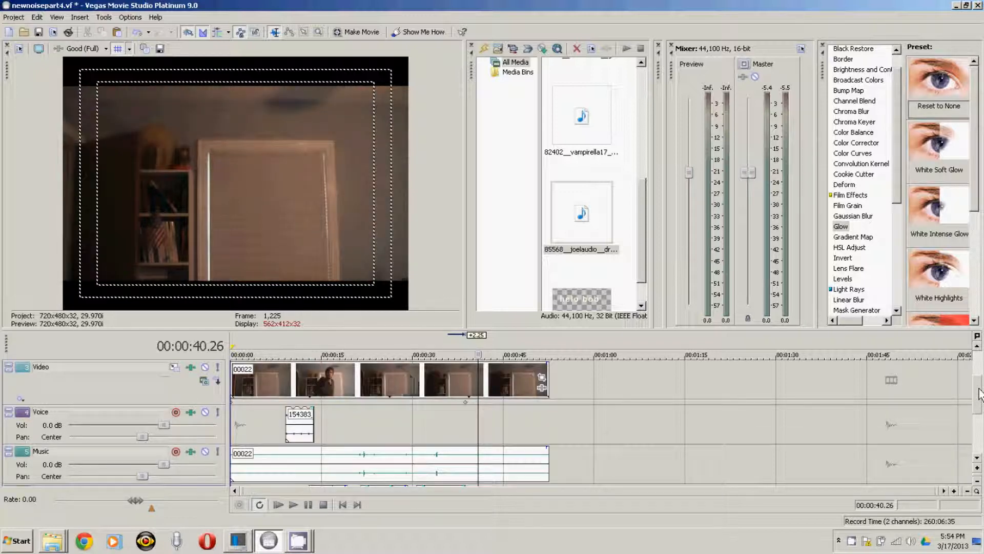
pyautogui.click(547, 375)
pyautogui.moveTo(547, 369); pyautogui.dragTo(484, 376)
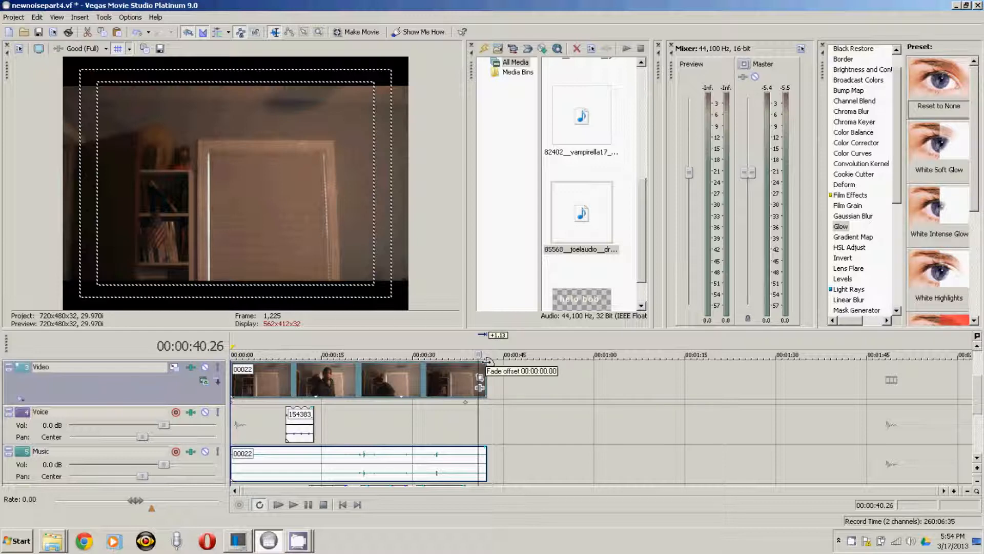
# - Add a short fade-out at the end of the trimmed 00022 video clip and play it back
pyautogui.moveTo(488, 361)
pyautogui.mouseDown()
pyautogui.moveTo(472, 368)
pyautogui.moveTo(482, 355)
pyautogui.mouseUp()
pyautogui.press('space')
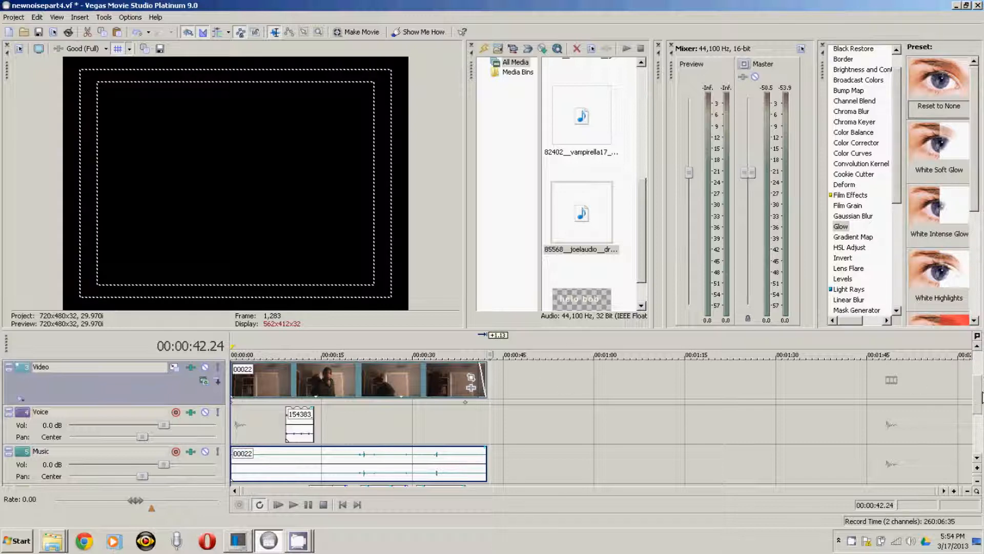
pyautogui.scroll(-3, 979, 399)
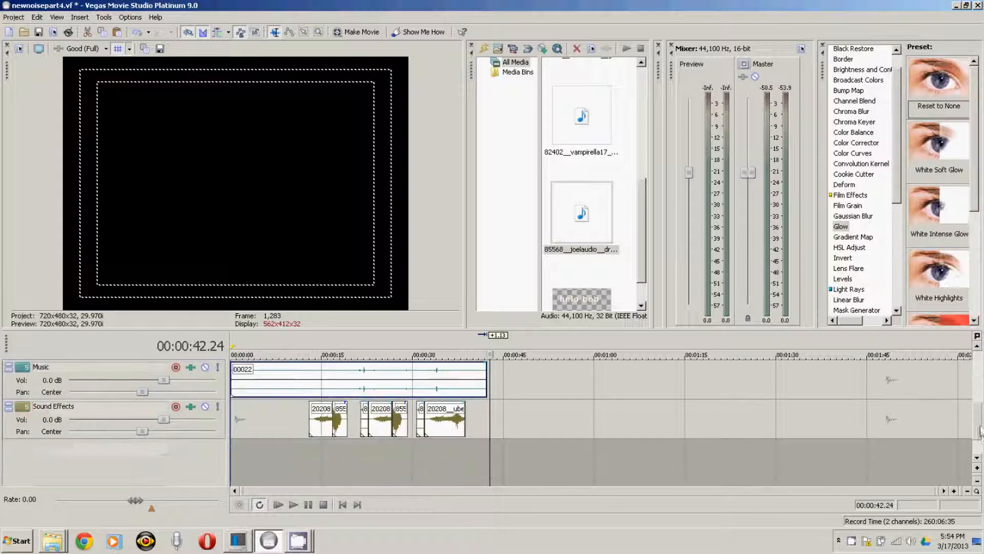
pyautogui.scroll(5, 979, 397)
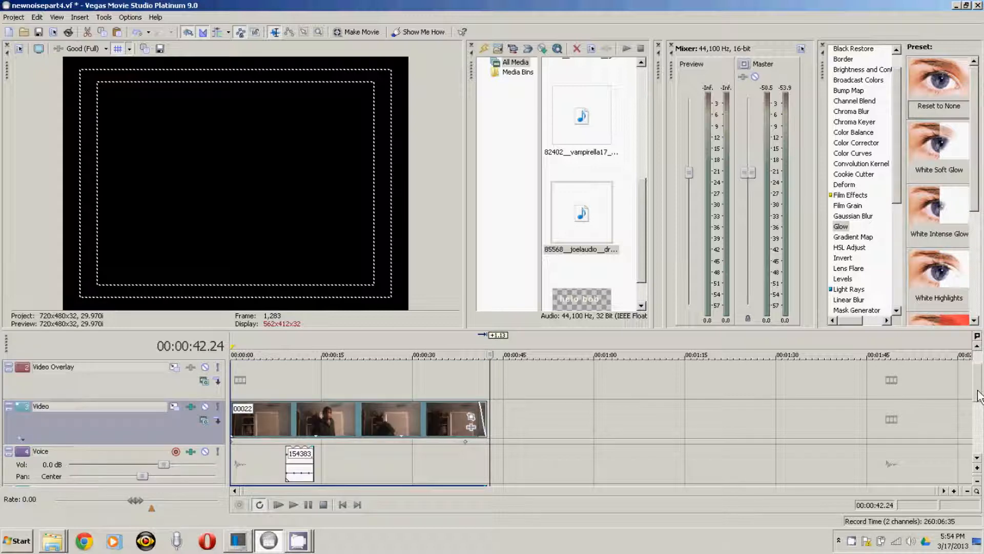
pyautogui.scroll(-1, 979, 399)
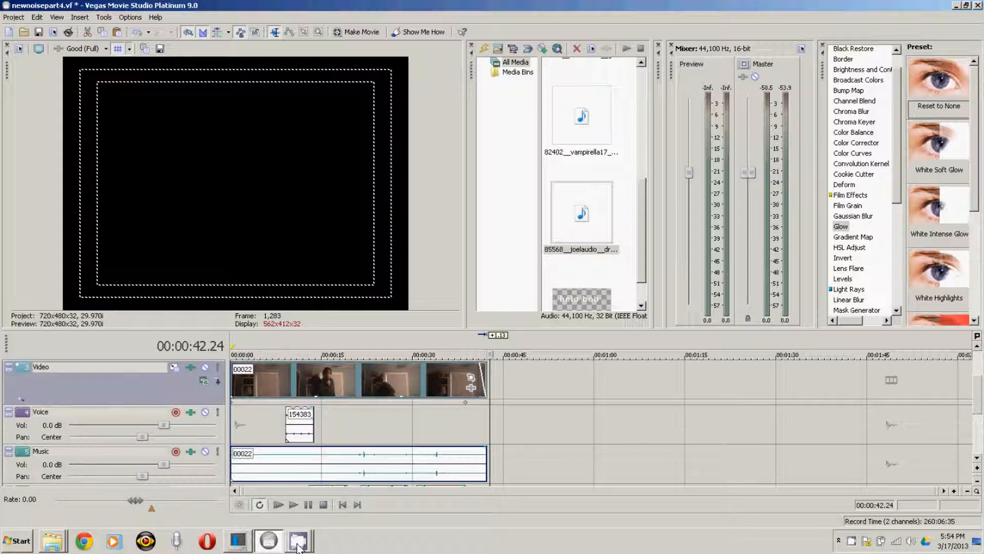
pyautogui.moveTo(299, 547)
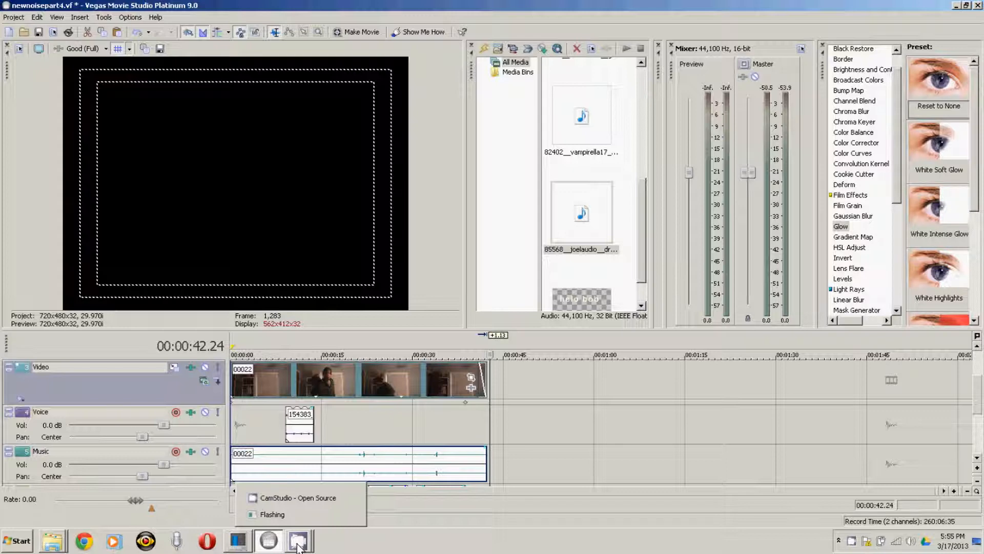
pyautogui.click(318, 504)
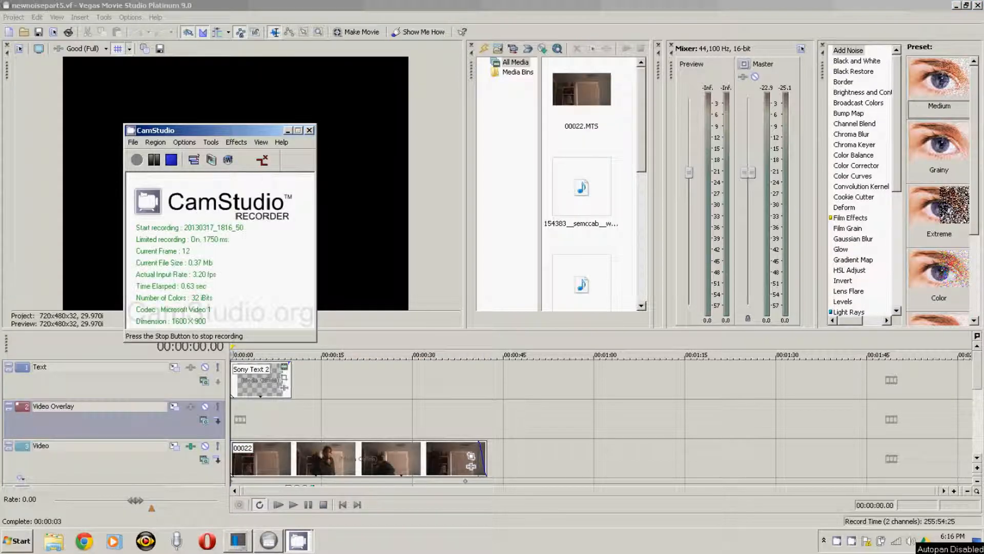
# - Start making a movie saved to the hard drive, open the advanced render settings and name the file newnoisefinal
pyautogui.click(391, 11)
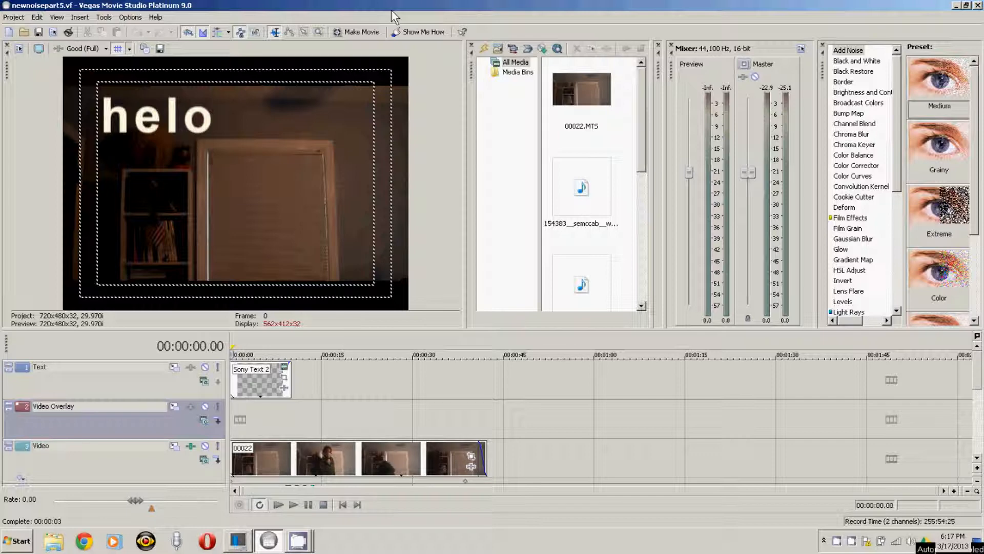
pyautogui.click(360, 30)
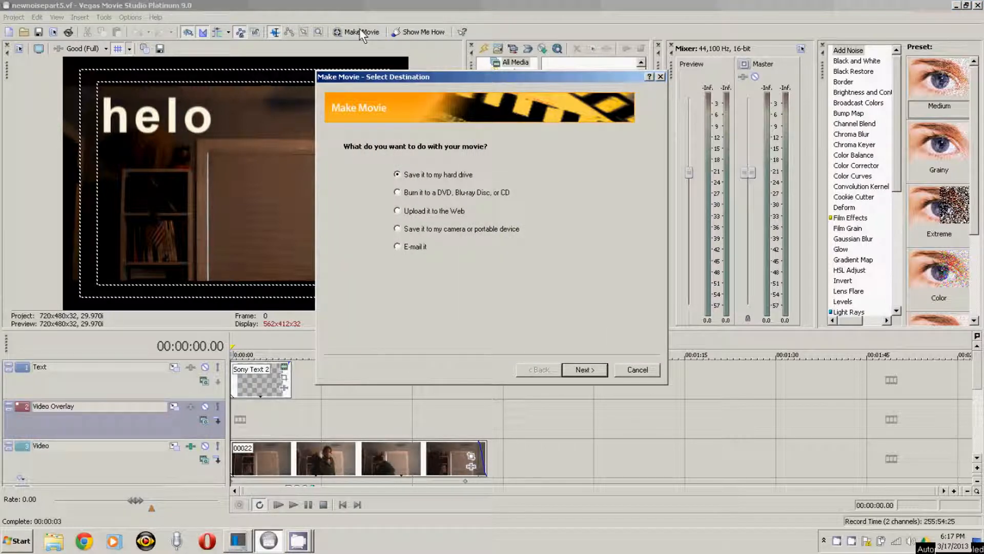
pyautogui.click(589, 369)
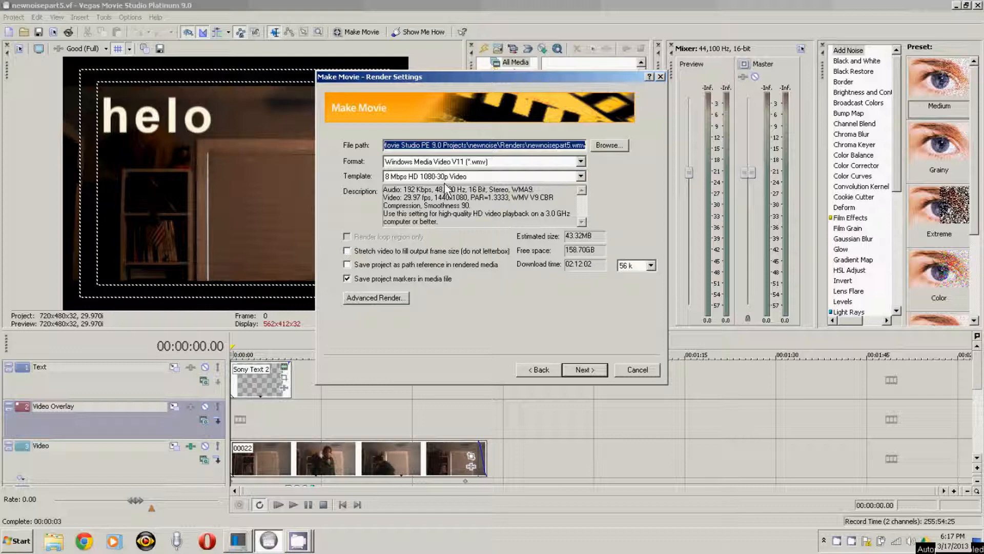
pyautogui.click(383, 299)
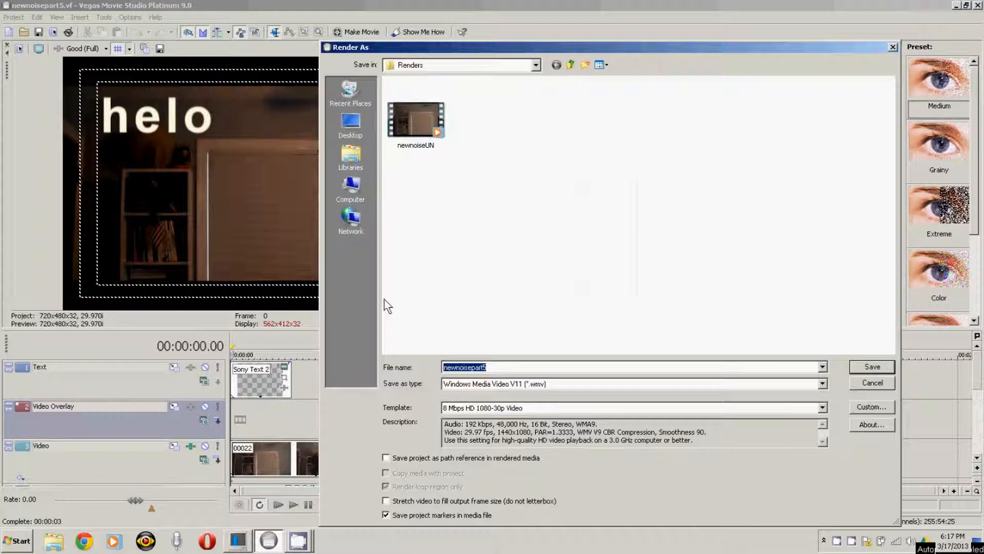
pyautogui.moveTo(492, 368); pyautogui.dragTo(471, 369)
pyautogui.write('f')
pyautogui.write('inal')
# - Customize the Windows Media Video template with the video rendering quality set to Best
pyautogui.click(859, 408)
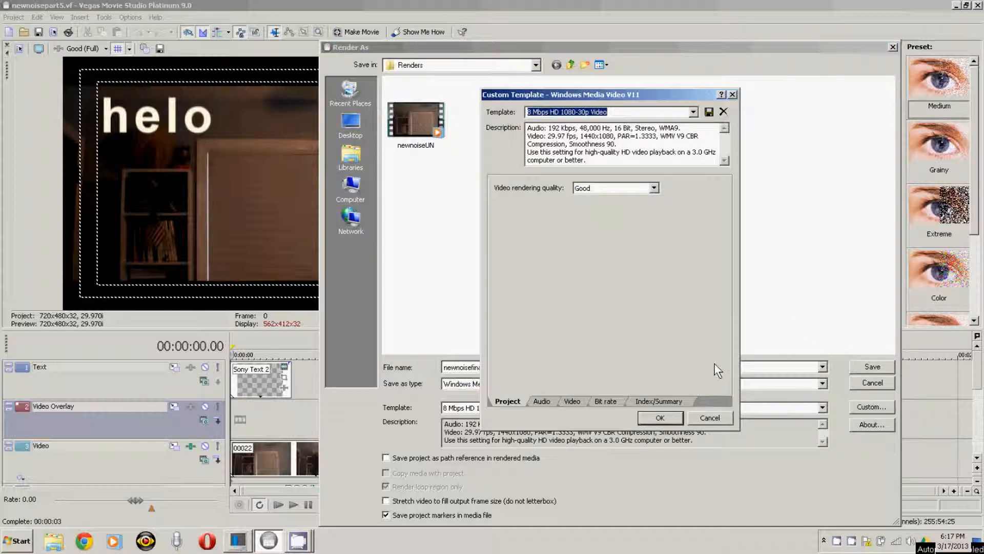
pyautogui.click(654, 187)
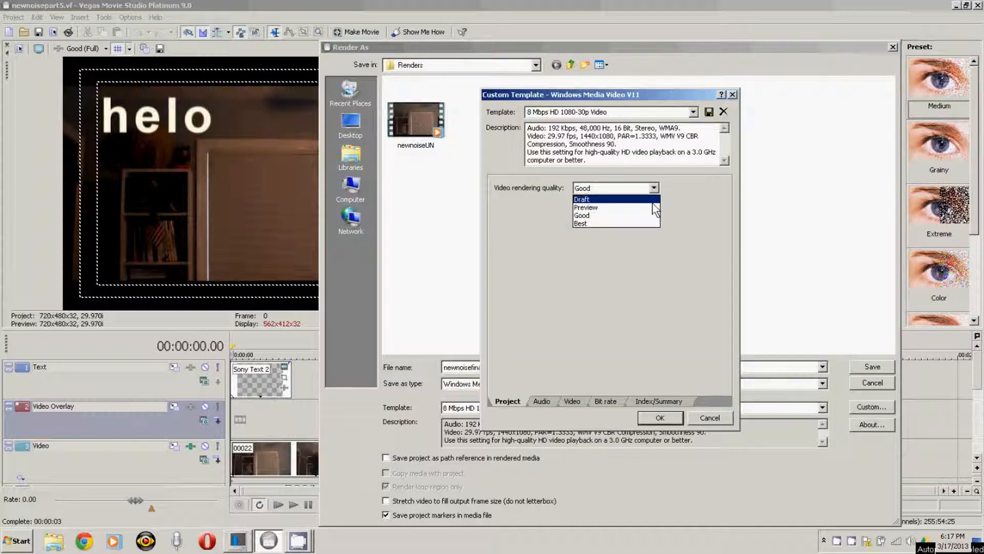
pyautogui.click(640, 226)
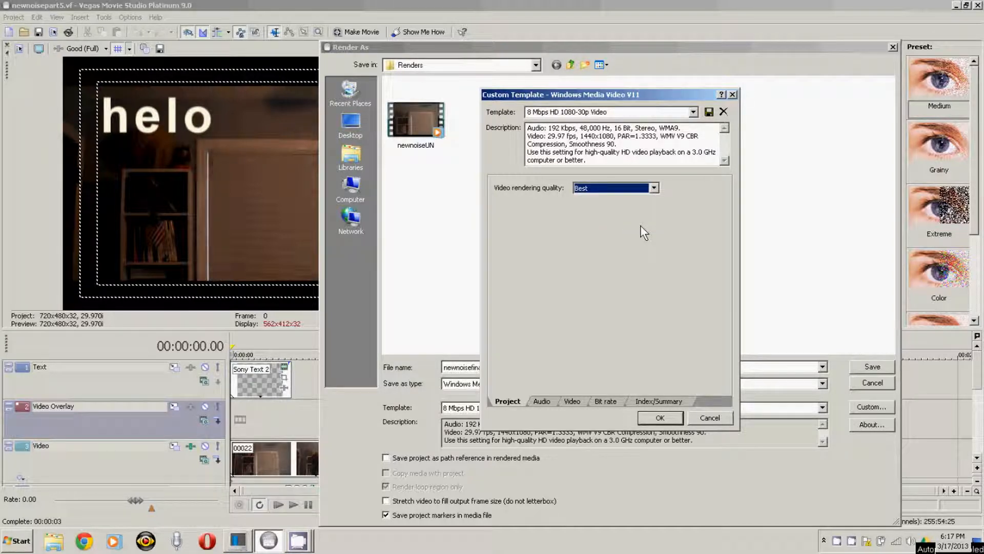
# - Set the custom template's audio attributes to 320 kbps, 44 kHz, stereo (A/V) CBR
pyautogui.click(552, 401)
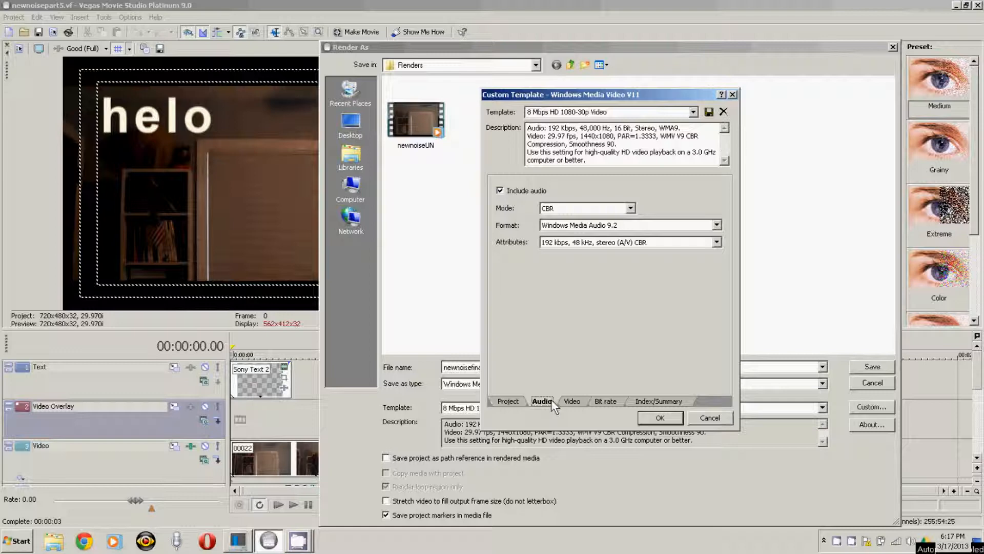
pyautogui.click(716, 242)
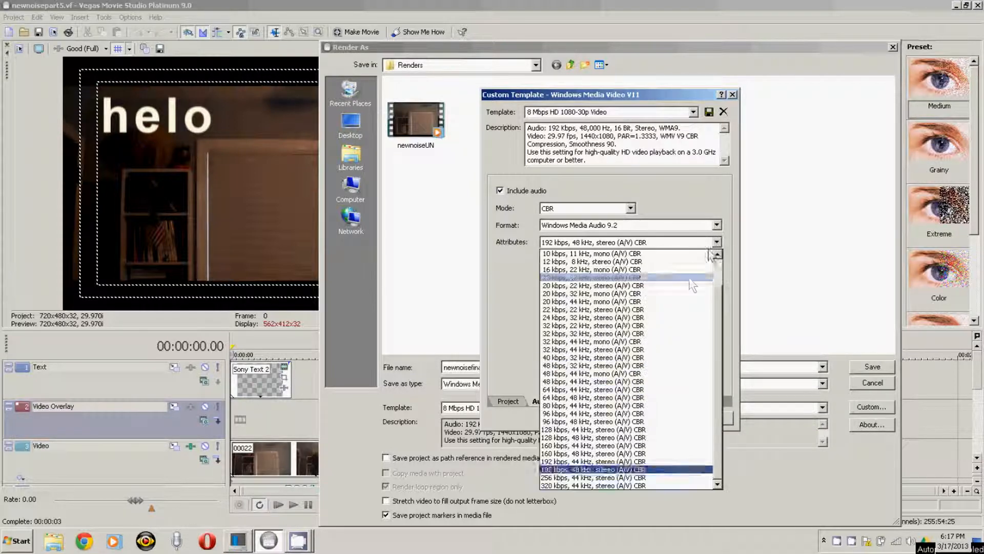
pyautogui.click(601, 485)
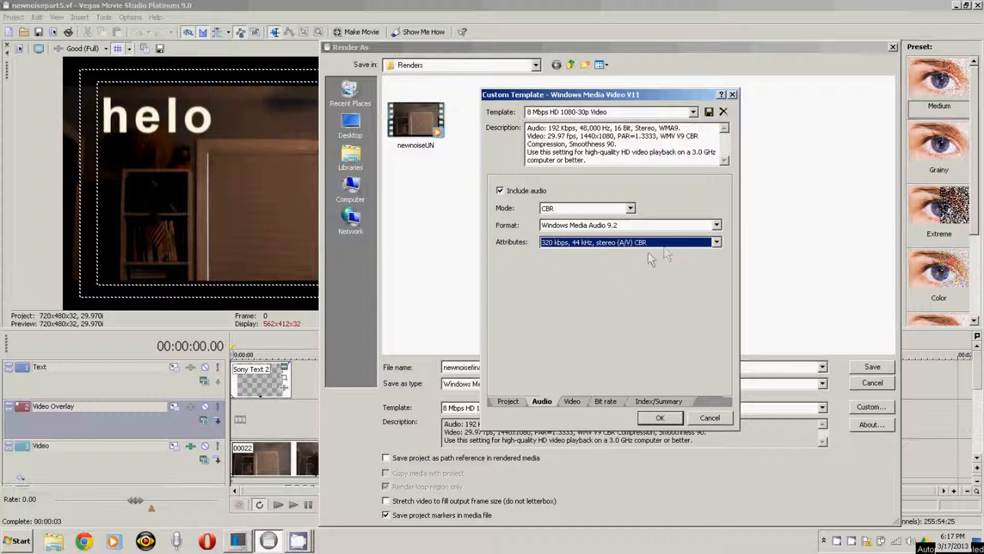
# - Set the custom template's video smoothness to 100 (Sharpest)
pyautogui.click(576, 400)
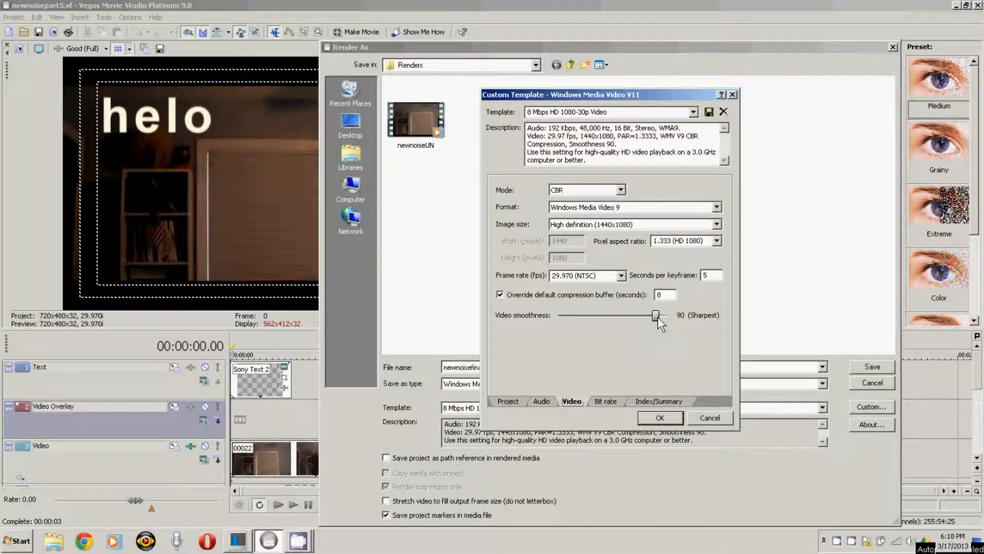
pyautogui.click(512, 401)
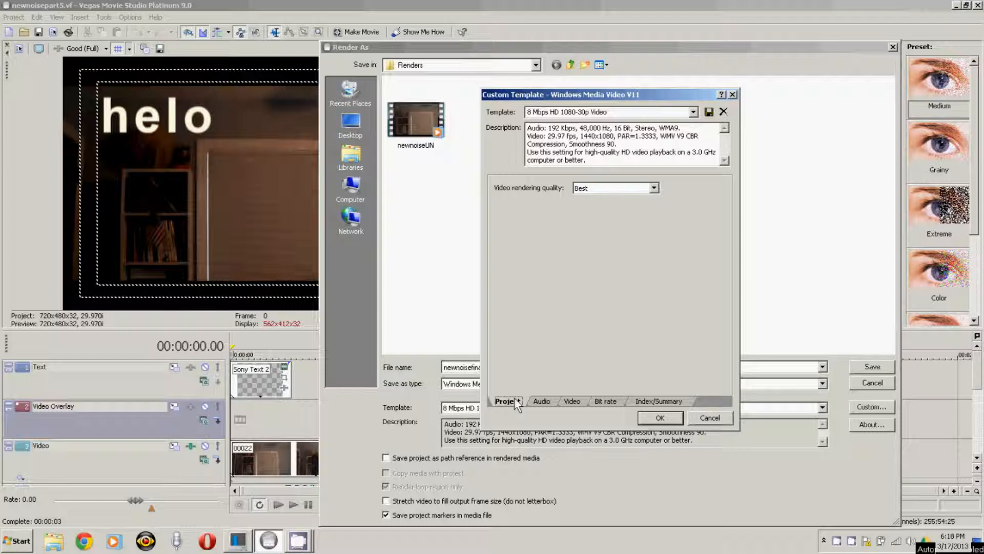
pyautogui.click(576, 399)
# - Review the custom template's bit rate, index/summary, video, audio and project settings
pyautogui.click(600, 402)
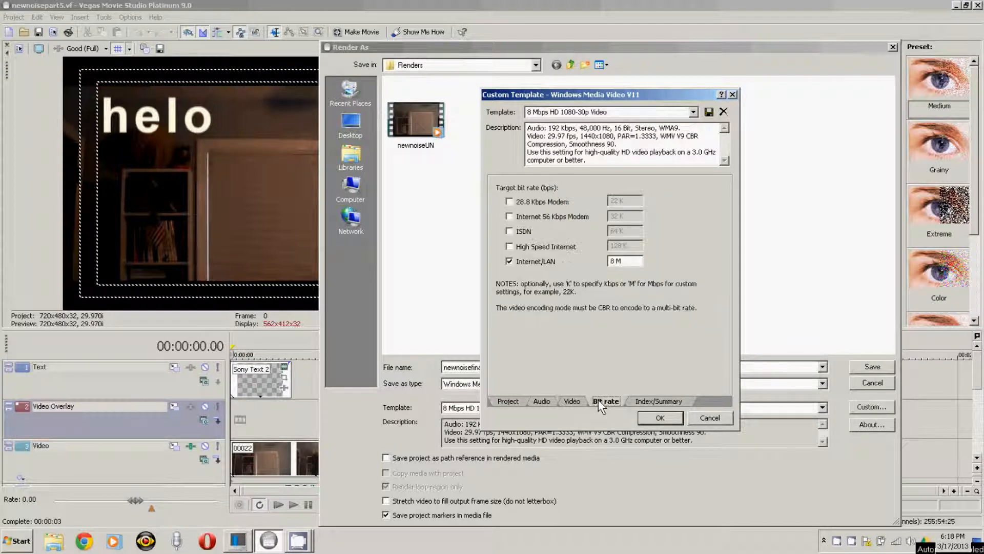
pyautogui.moveTo(613, 262); pyautogui.dragTo(608, 263)
pyautogui.click(651, 401)
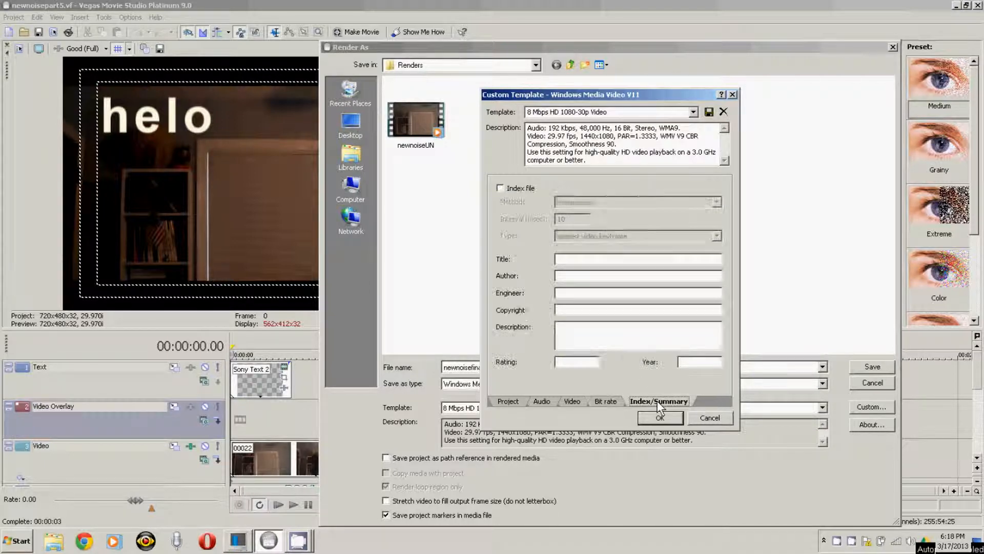
pyautogui.click(610, 402)
pyautogui.click(579, 402)
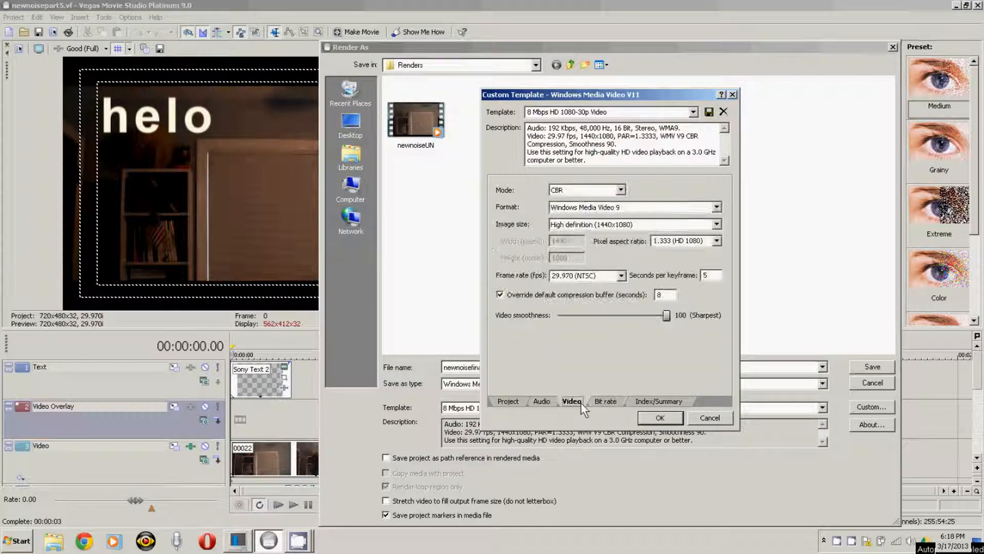
pyautogui.click(546, 403)
pyautogui.click(510, 403)
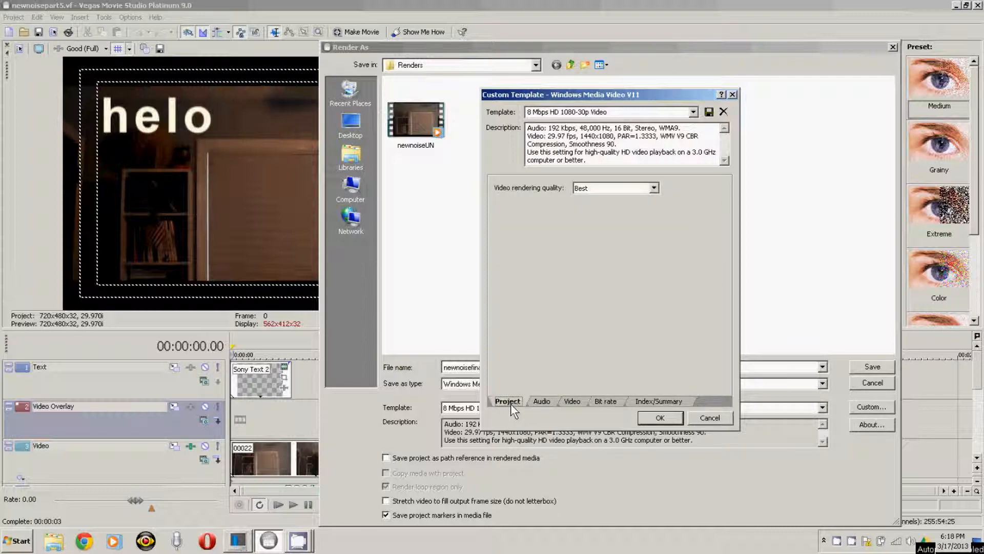
pyautogui.click(542, 401)
pyautogui.click(571, 401)
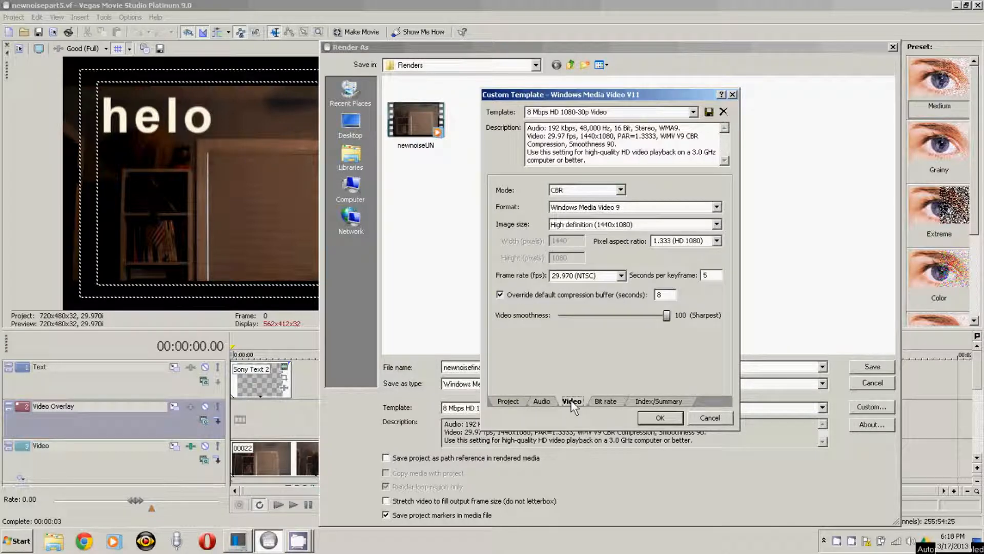
# - Accept the custom render template and keep project markers saved in the media file
pyautogui.click(661, 417)
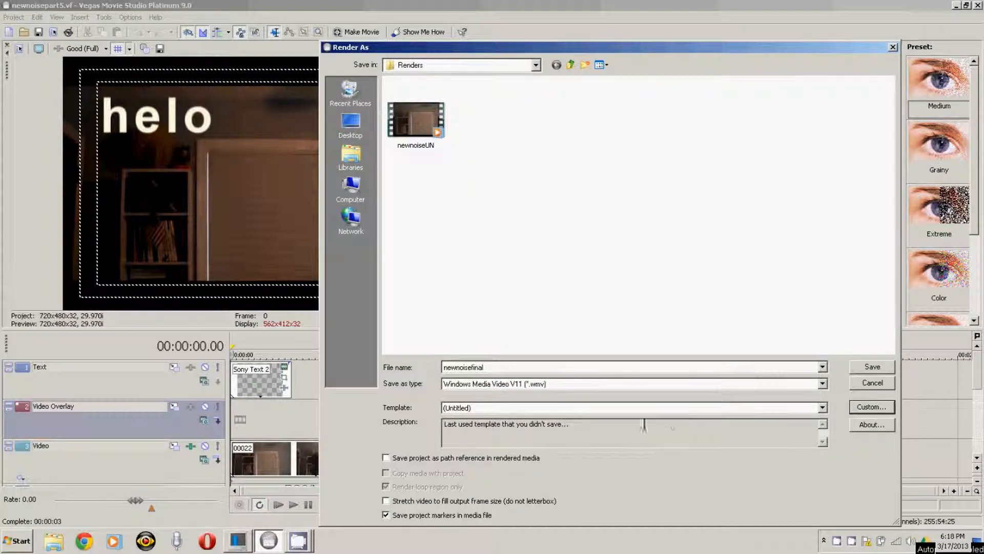
pyautogui.click(386, 515)
pyautogui.click(386, 515)
pyautogui.click(296, 543)
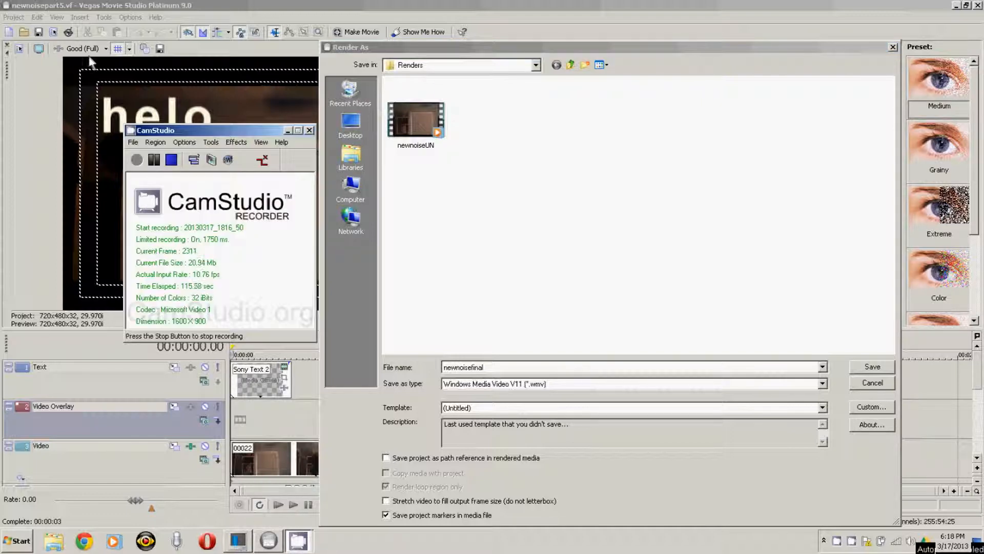